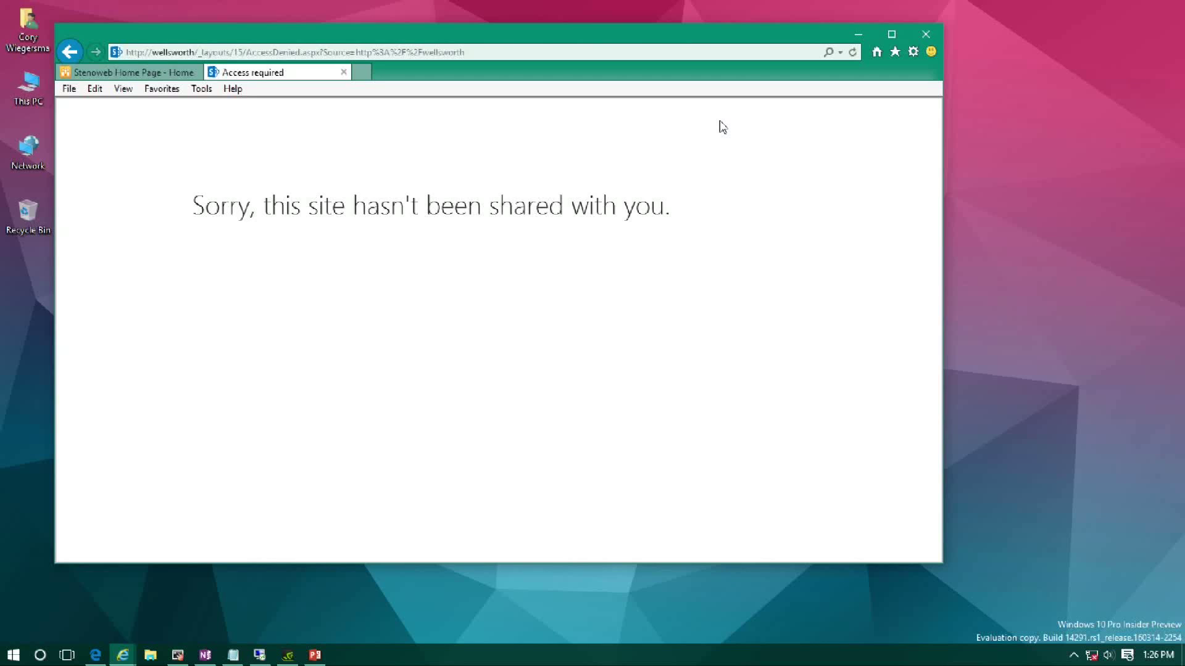
- Switch to the sodor remote session and bring up the sign-in screen of the wellsworth virtual machine
click(251, 53)
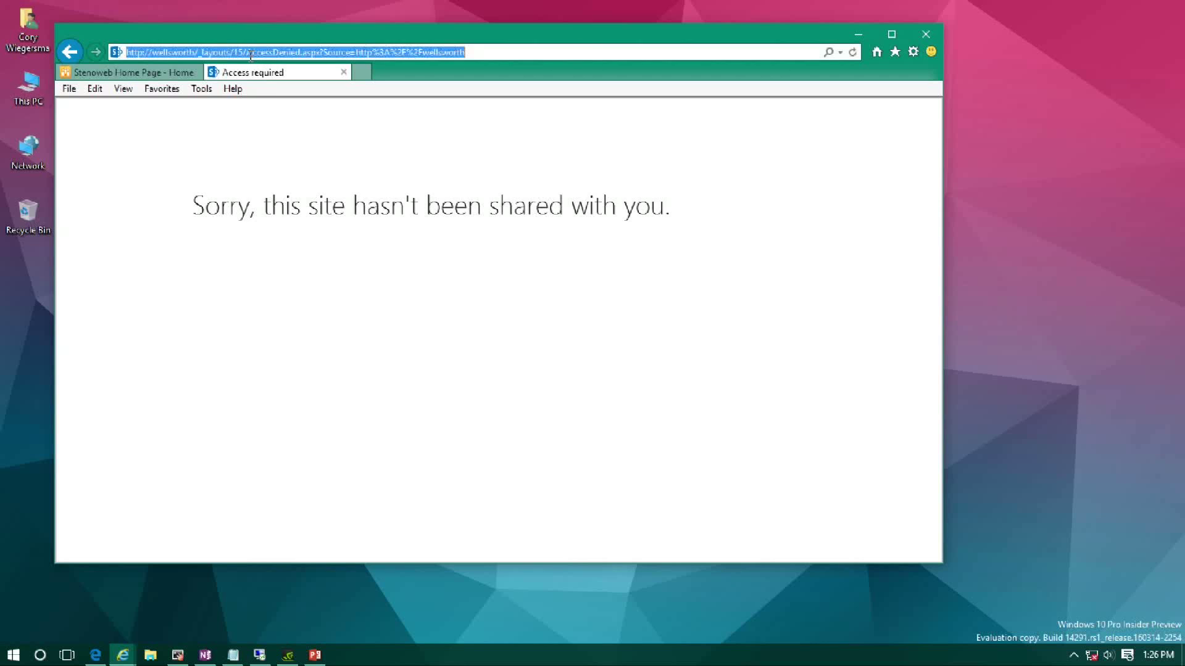
click(259, 655)
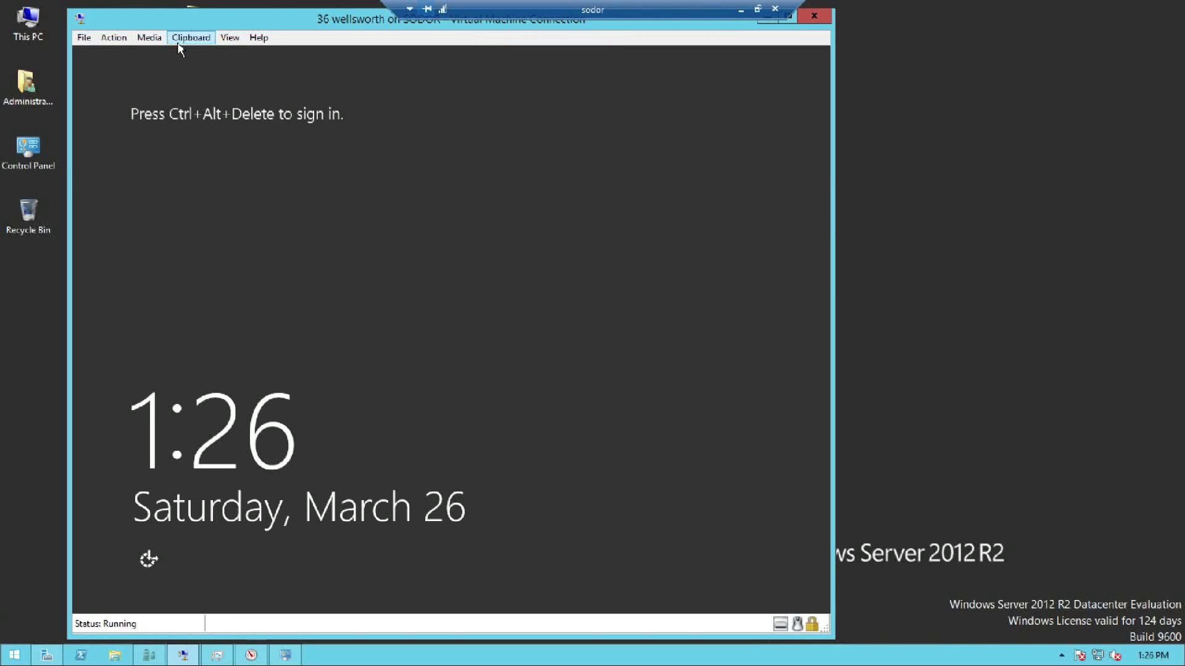
key(ctrl+alt+End)
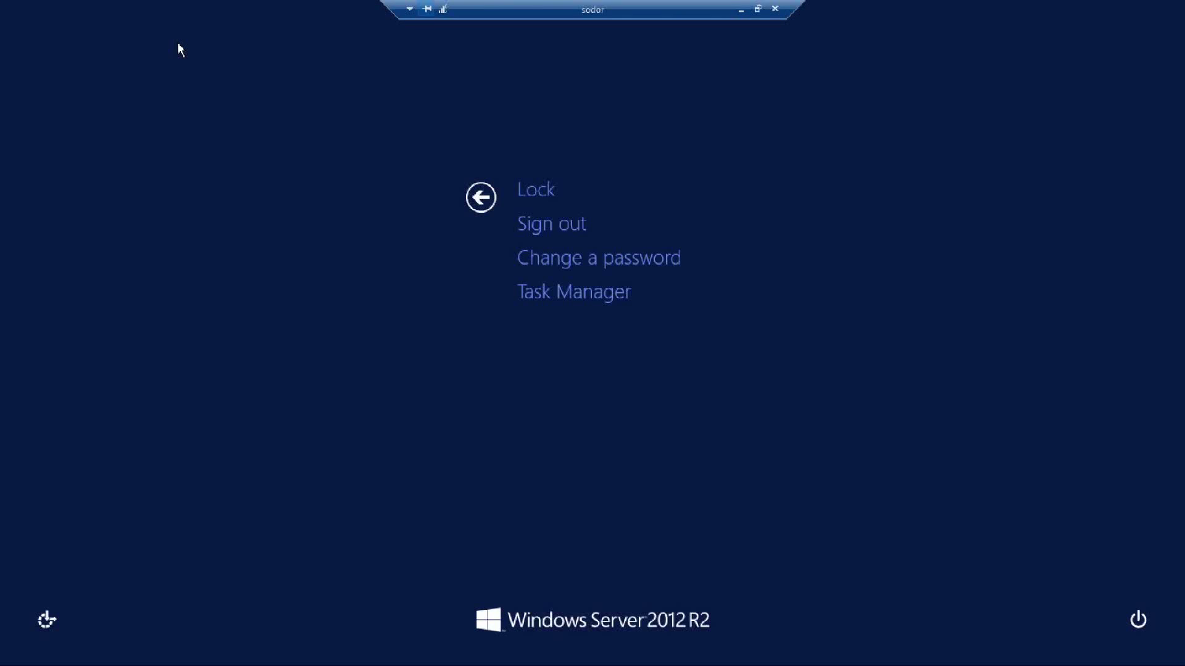
key(Escape)
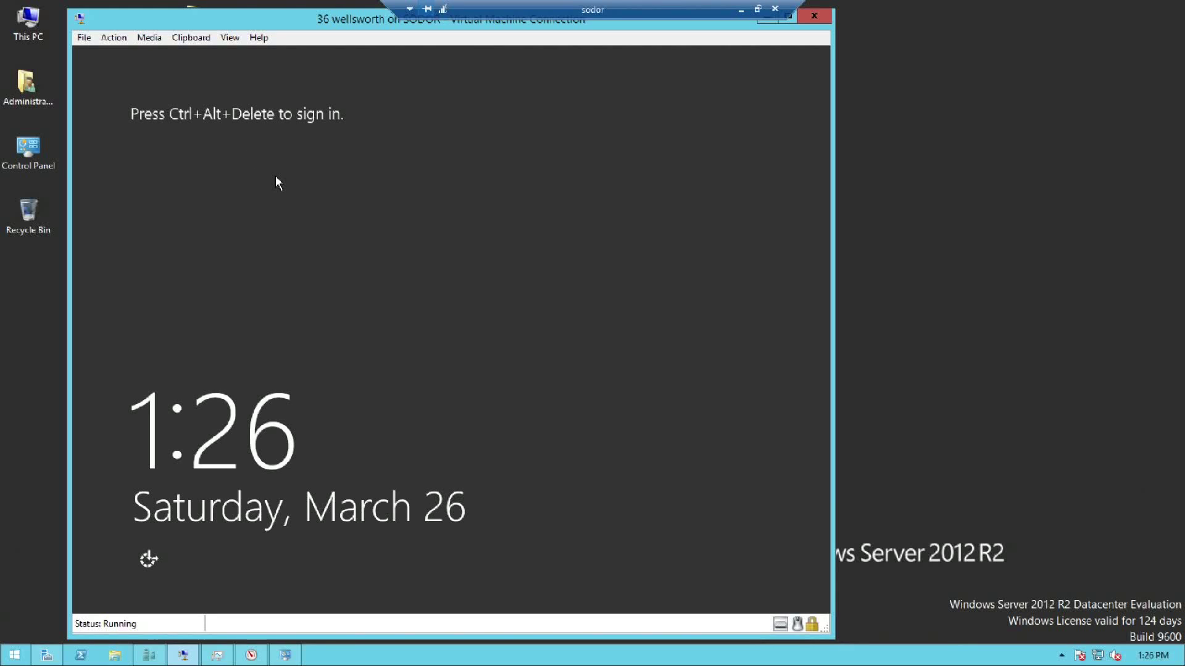
click(146, 38)
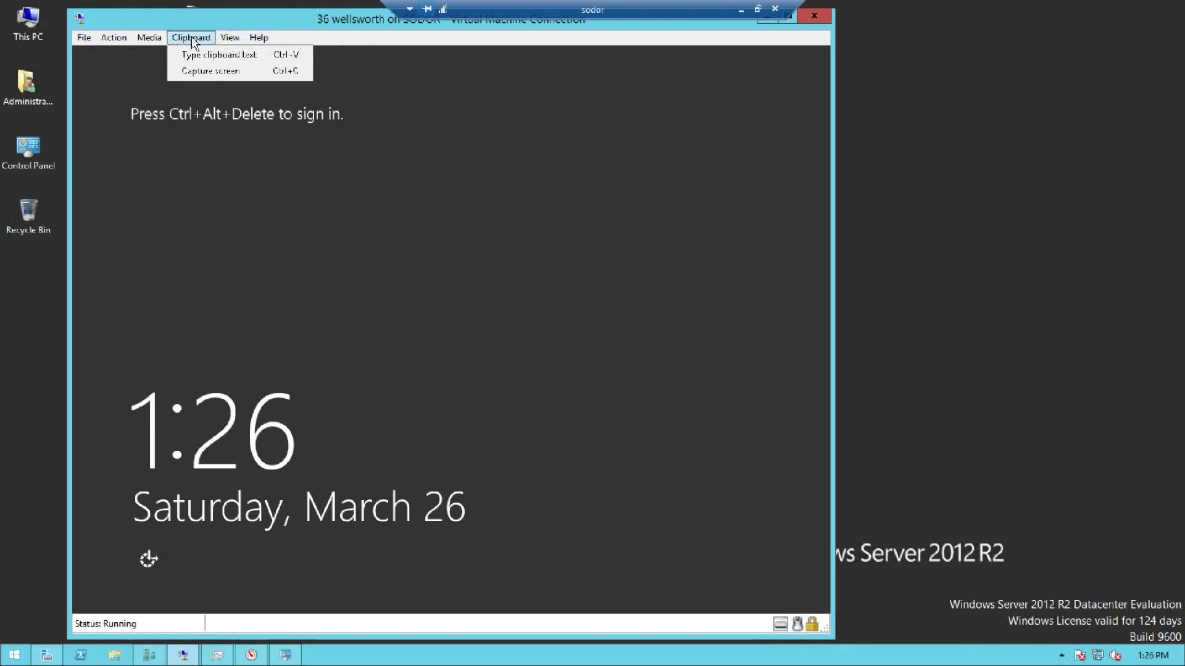
mouse_move(111, 40)
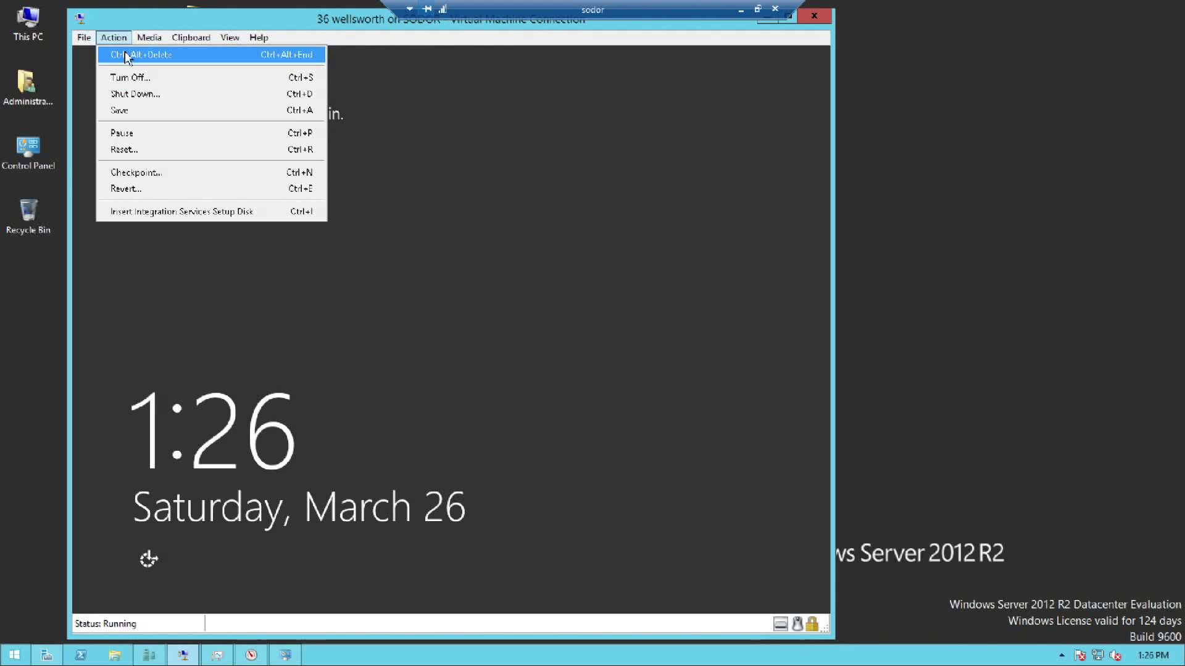
click(125, 53)
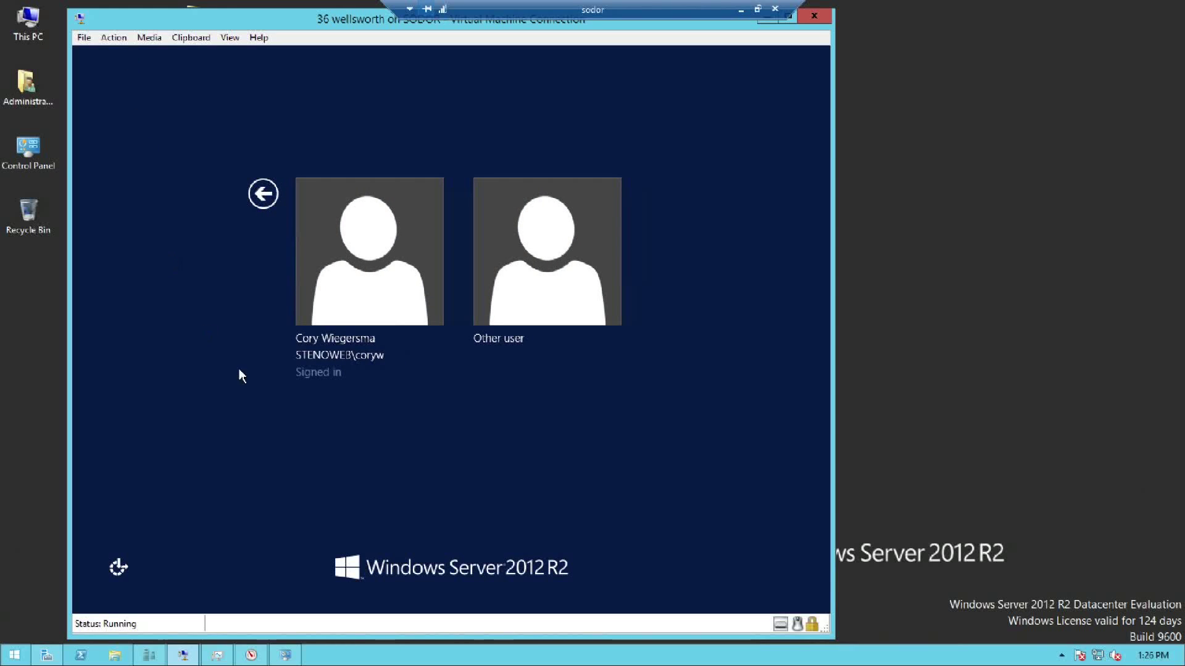
- Sign in to the wellsworth virtual machine with the already signed-in domain account by entering the account password
click(316, 285)
text(************)
key(Return)
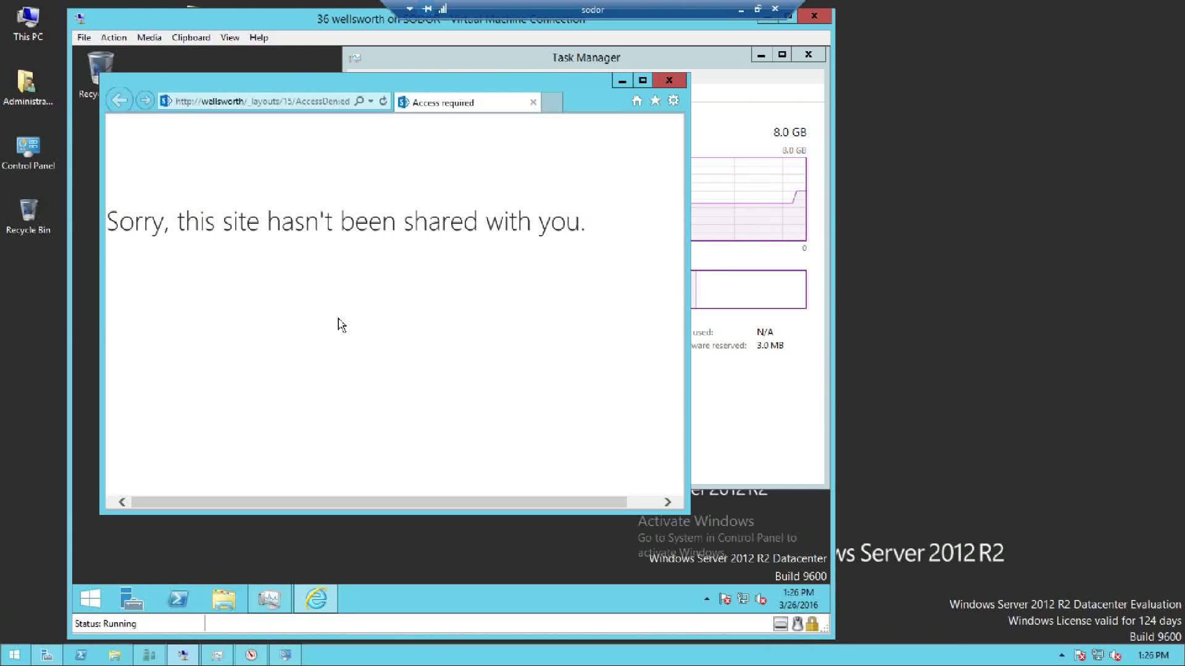
- Launch SharePoint 2013 Central Administration on the virtual machine and allow it to make changes to the computer
click(91, 593)
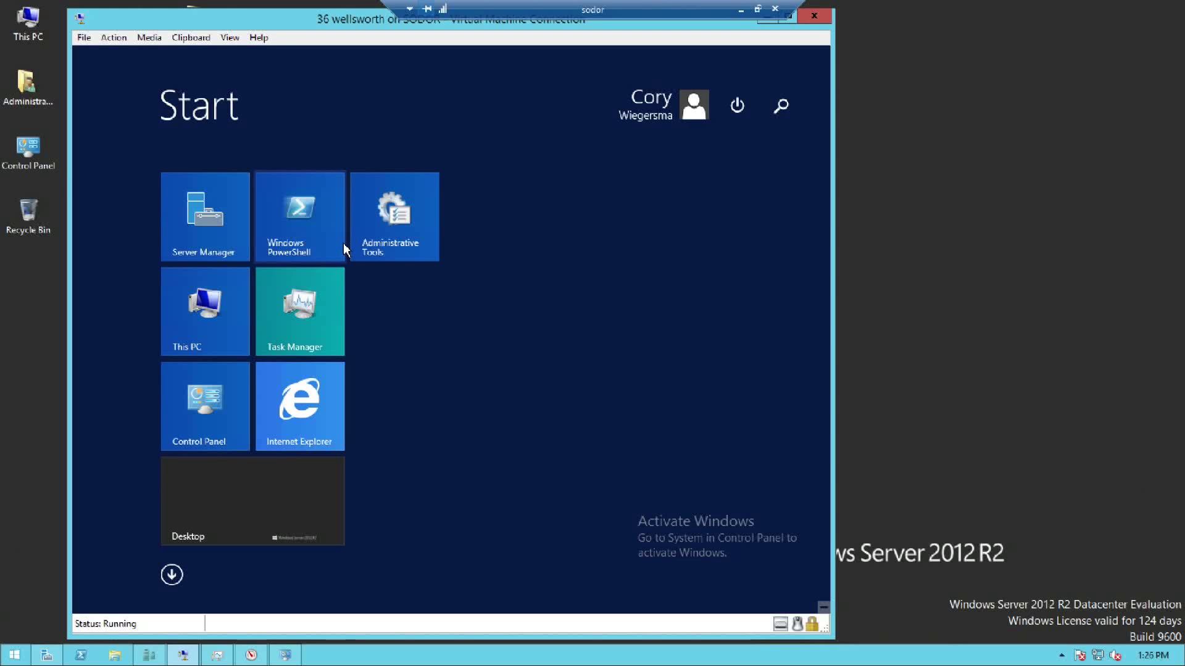
click(173, 575)
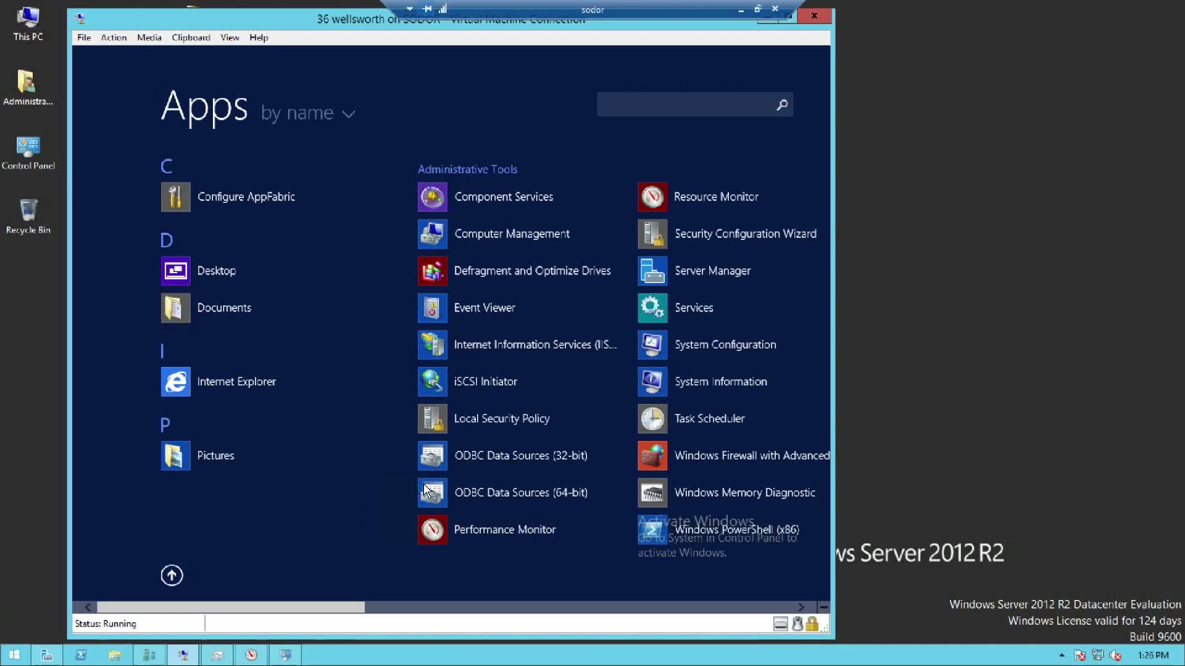
scroll(425, 491, down, 5)
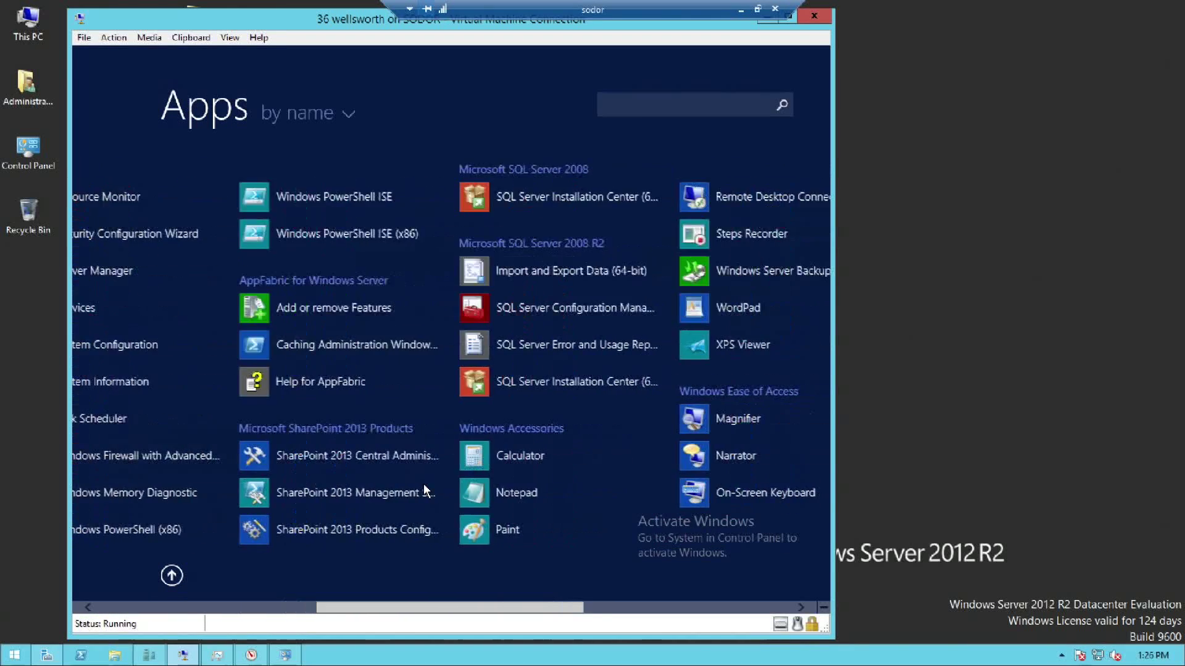
scroll(424, 491, down, 3)
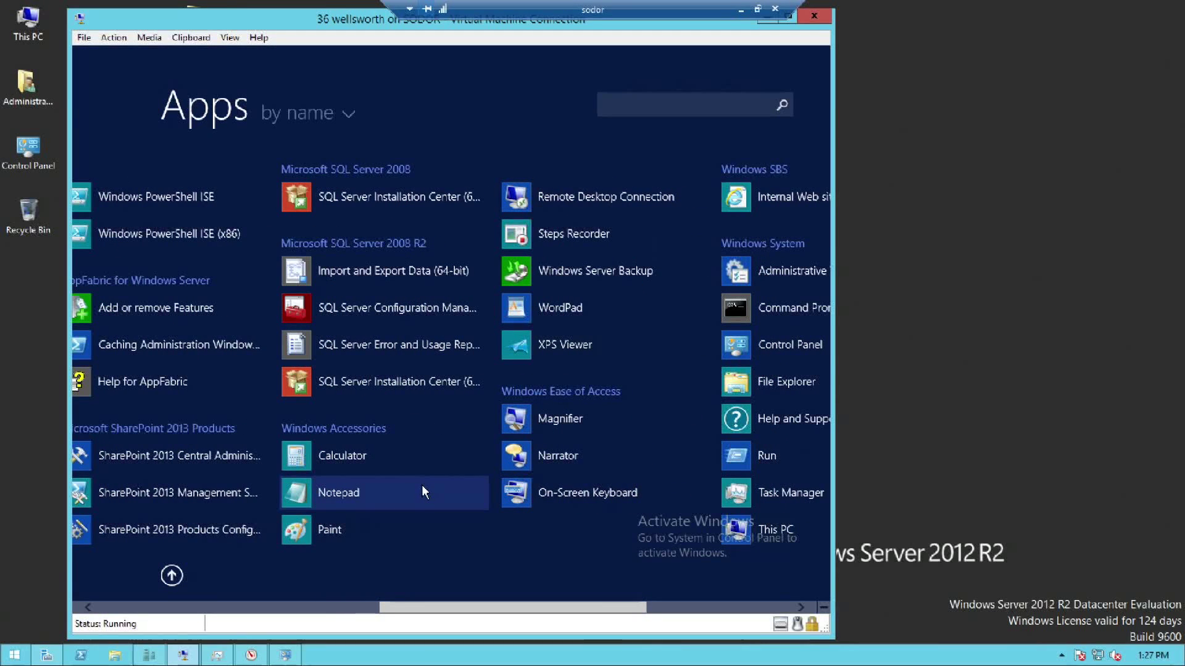
scroll(412, 491, up, 2)
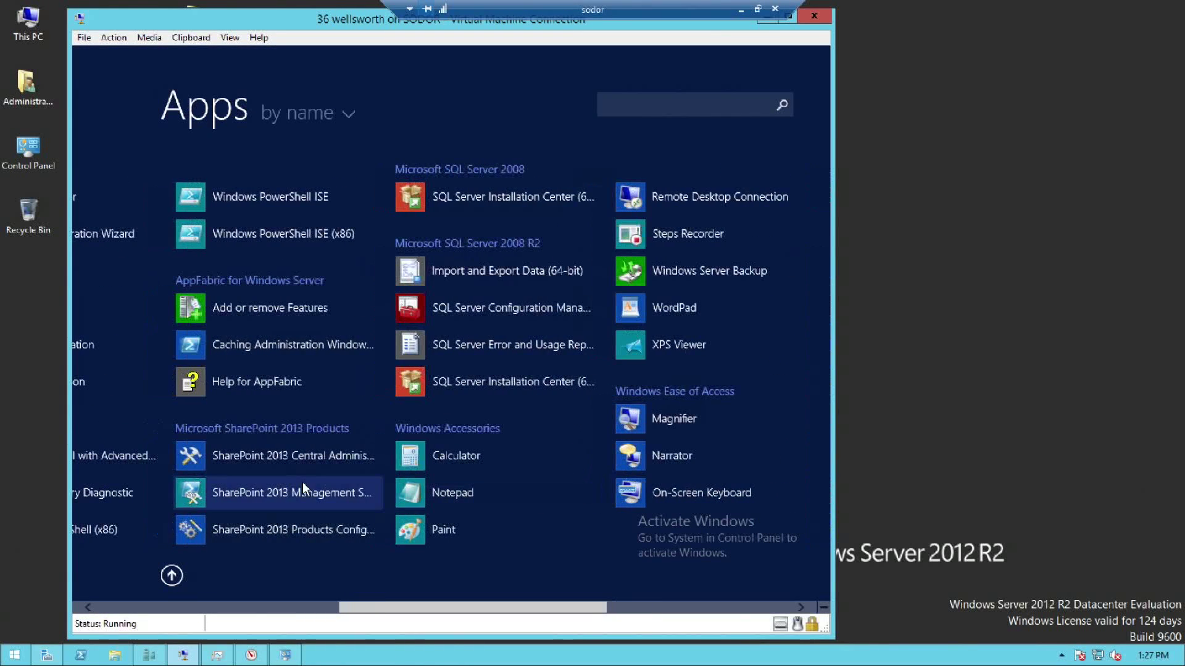
right_click(263, 454)
click(330, 467)
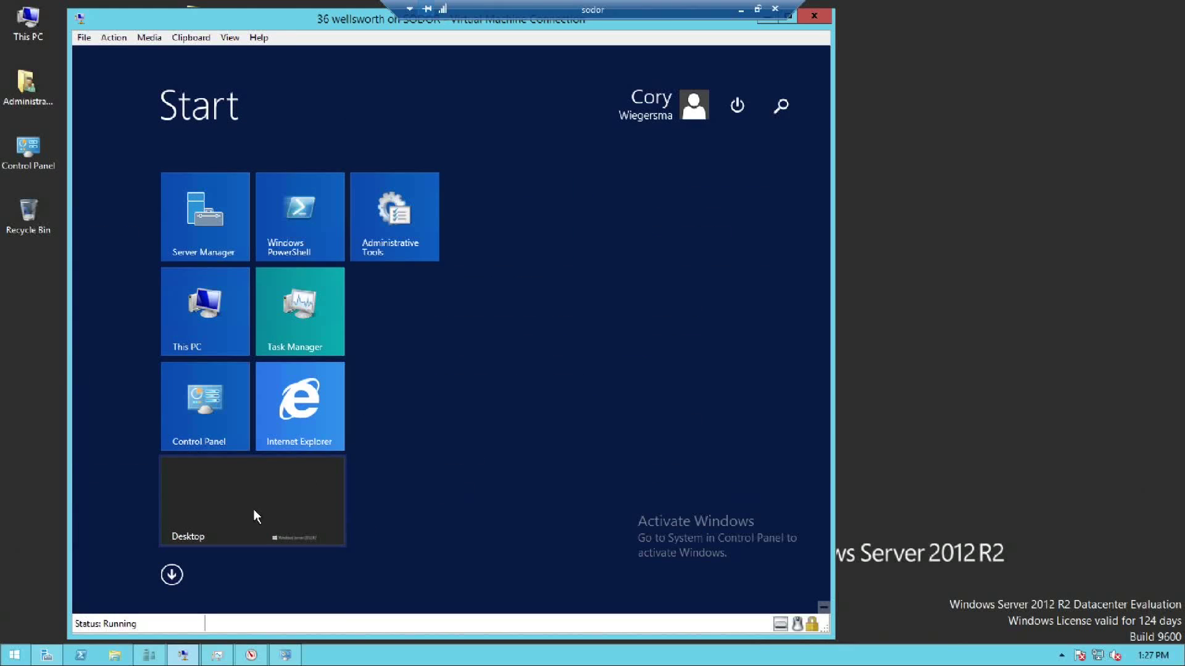
click(524, 213)
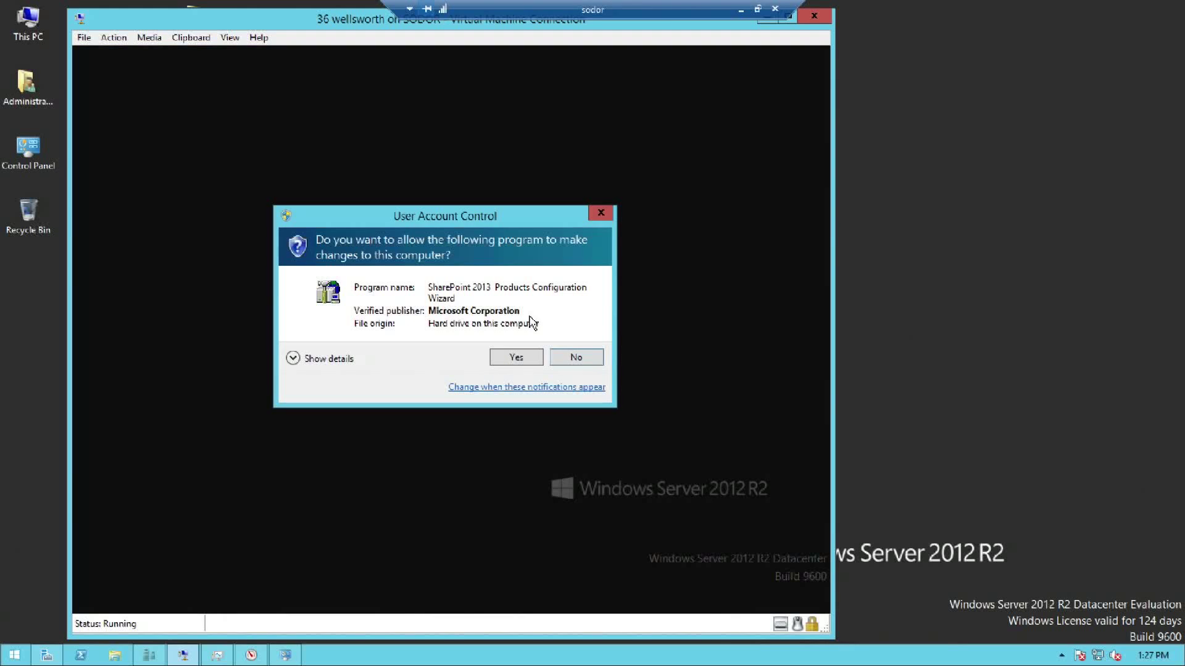
click(522, 360)
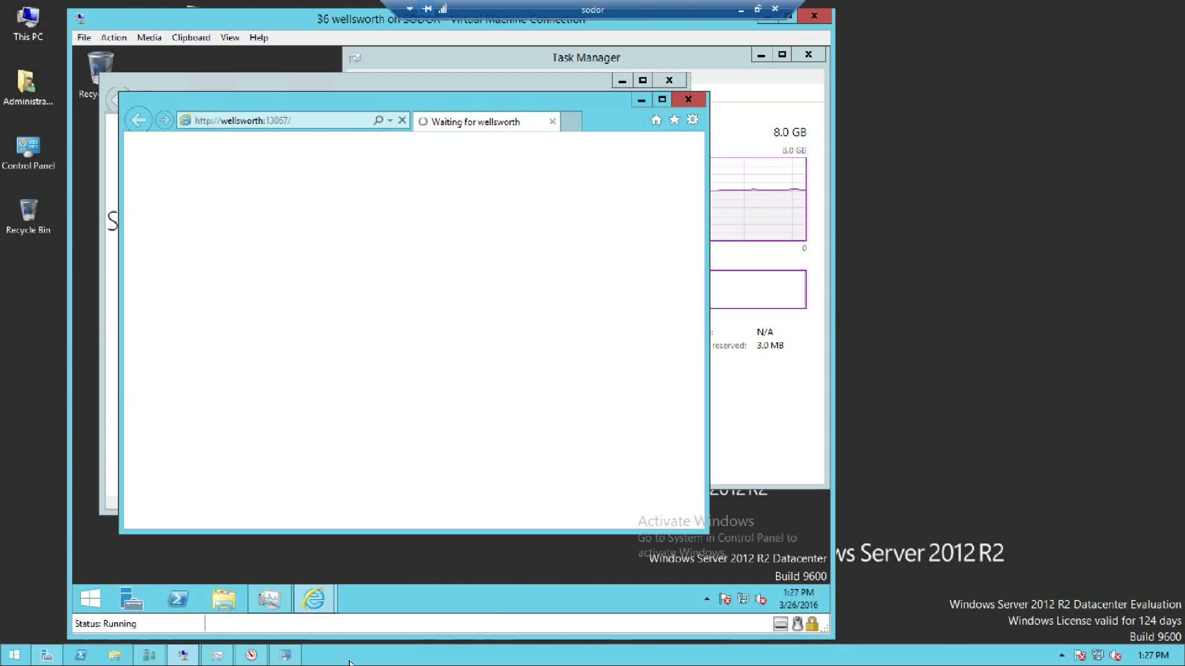
- Check the host's disk and network activity in Resource Monitor, and return to the virtual machine window
click(250, 657)
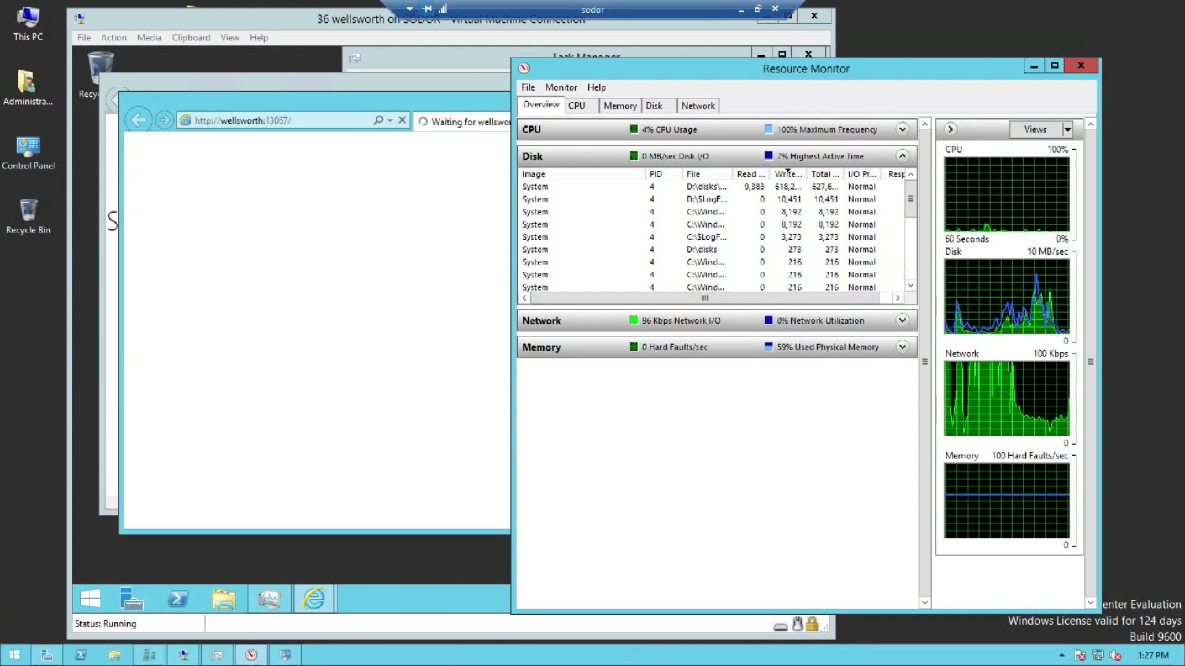
click(333, 37)
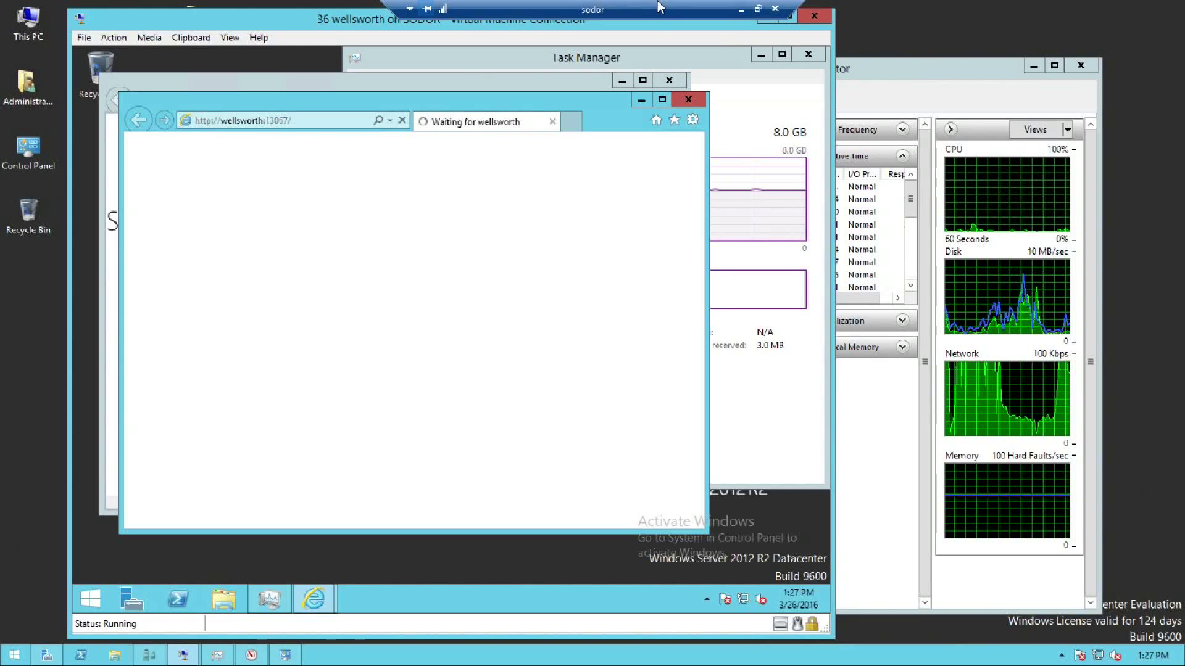
mouse_move(651, 7)
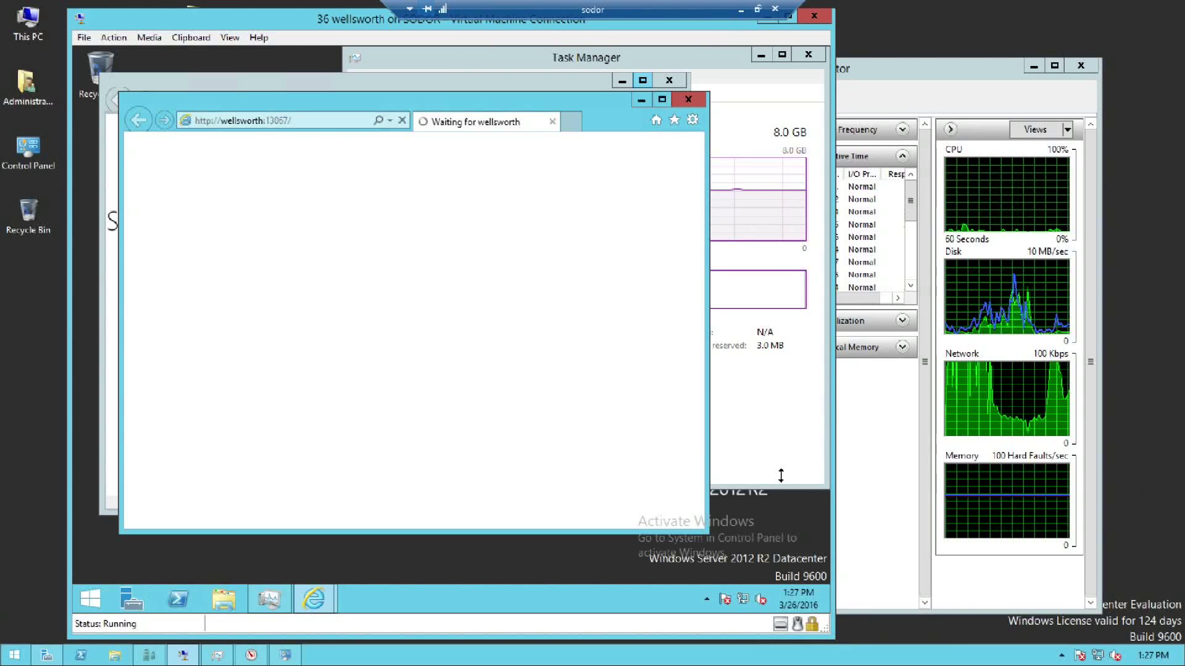
mouse_move(596, 5)
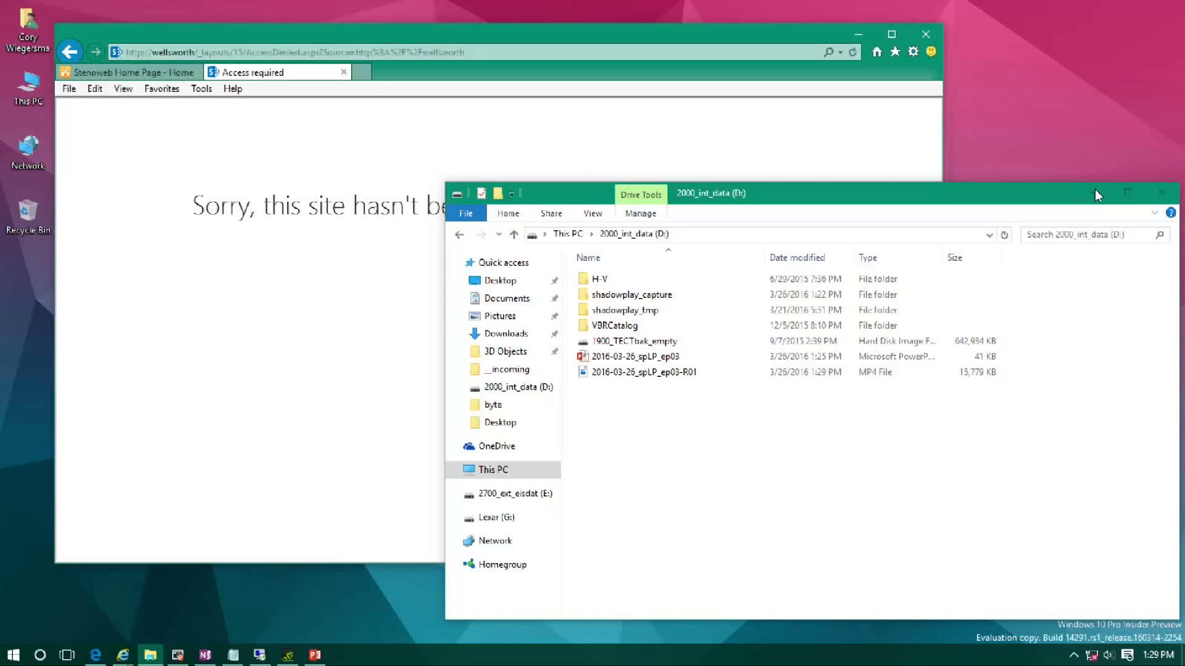
- Minimize the file window, return to the sodor remote session and maximize the Central Administration browser window
click(1094, 189)
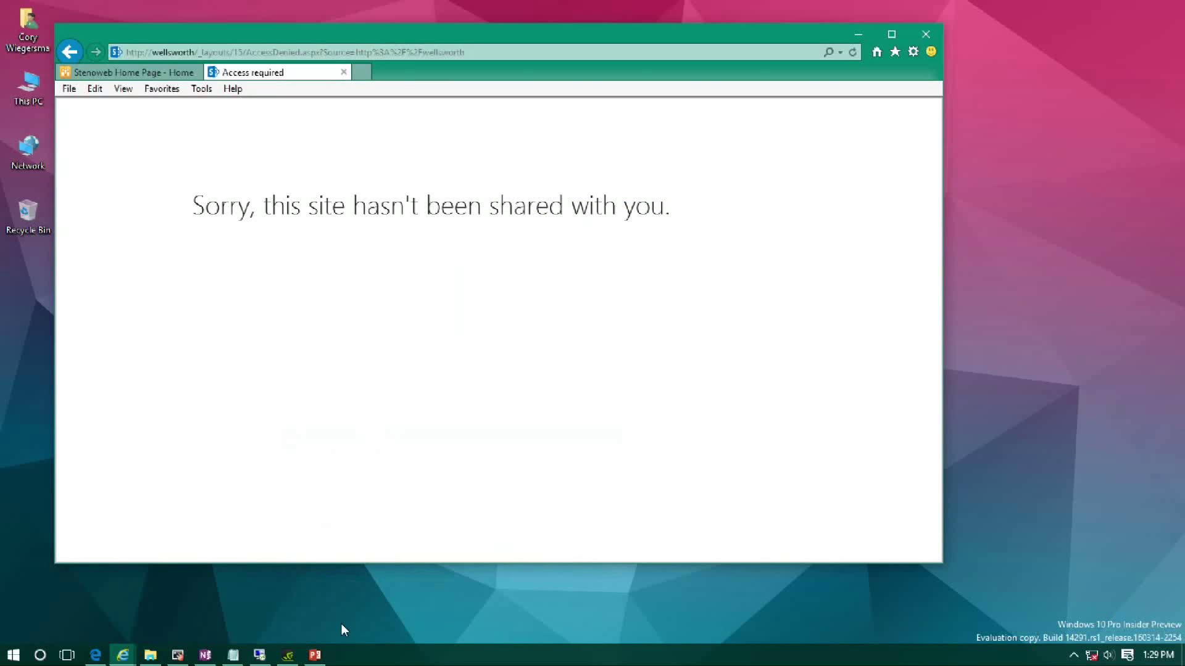
click(287, 656)
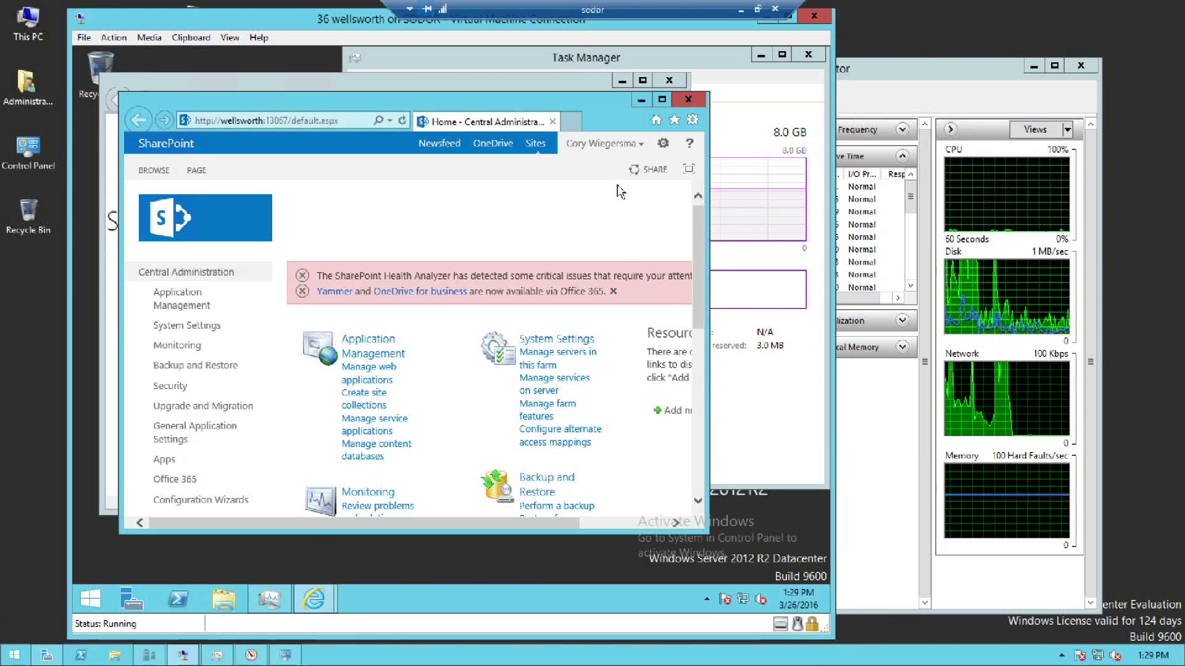
click(661, 99)
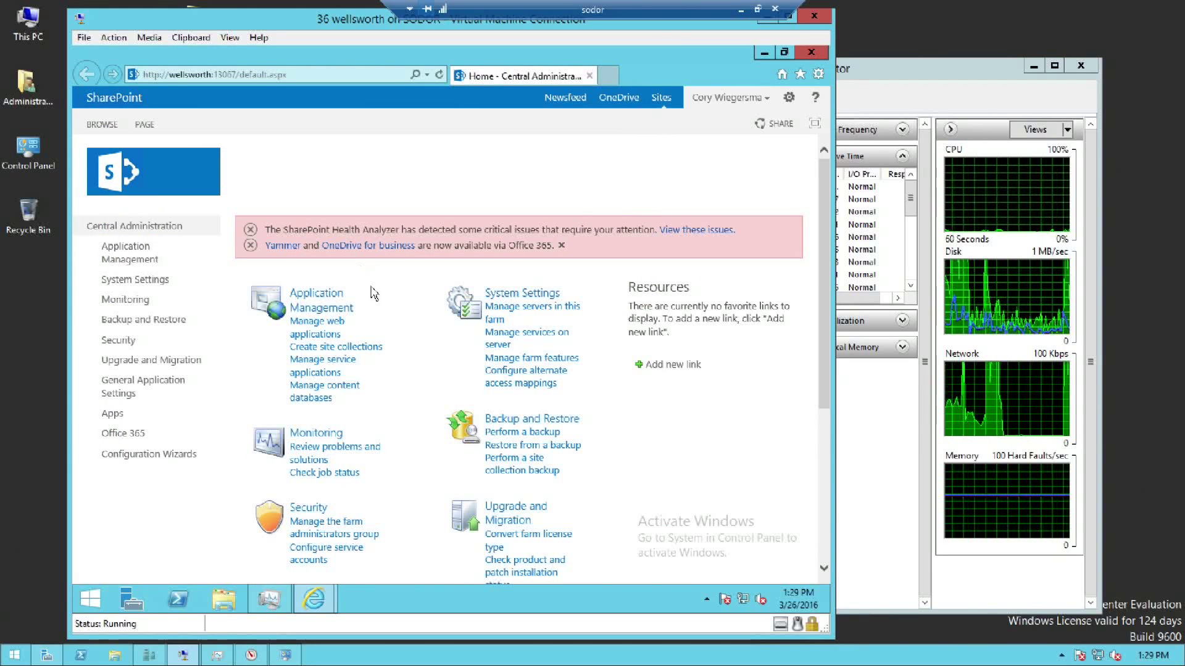
- Open the web application management page from the Central Administration home page
scroll(411, 482, down, 3)
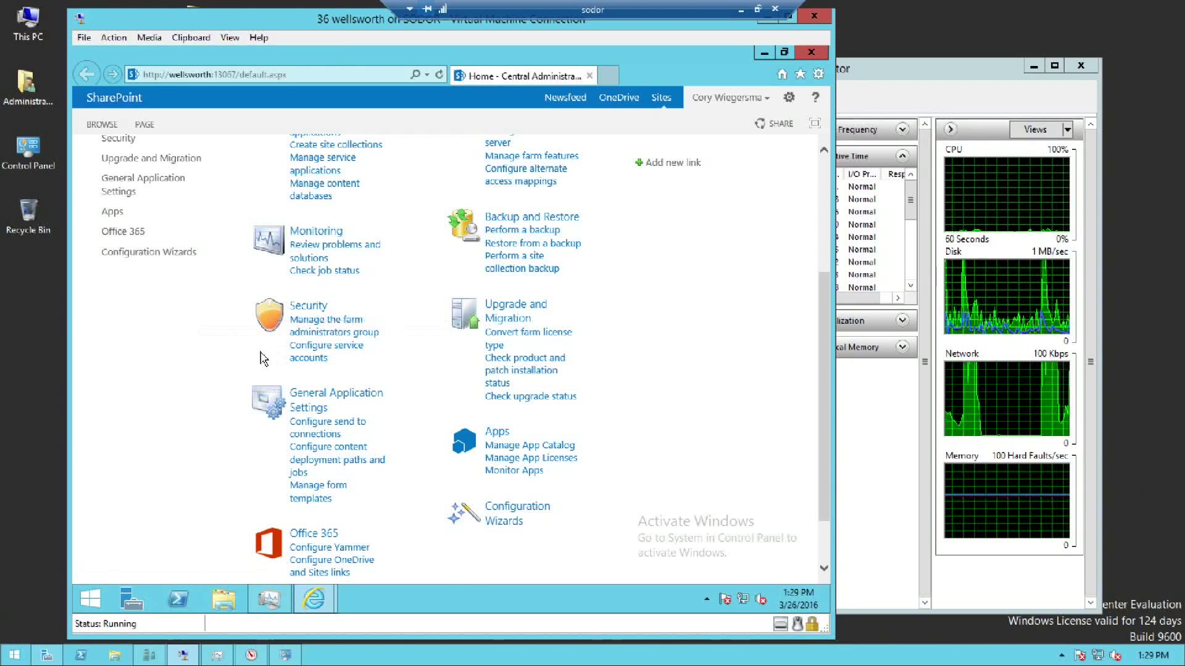
scroll(269, 321, up, 1)
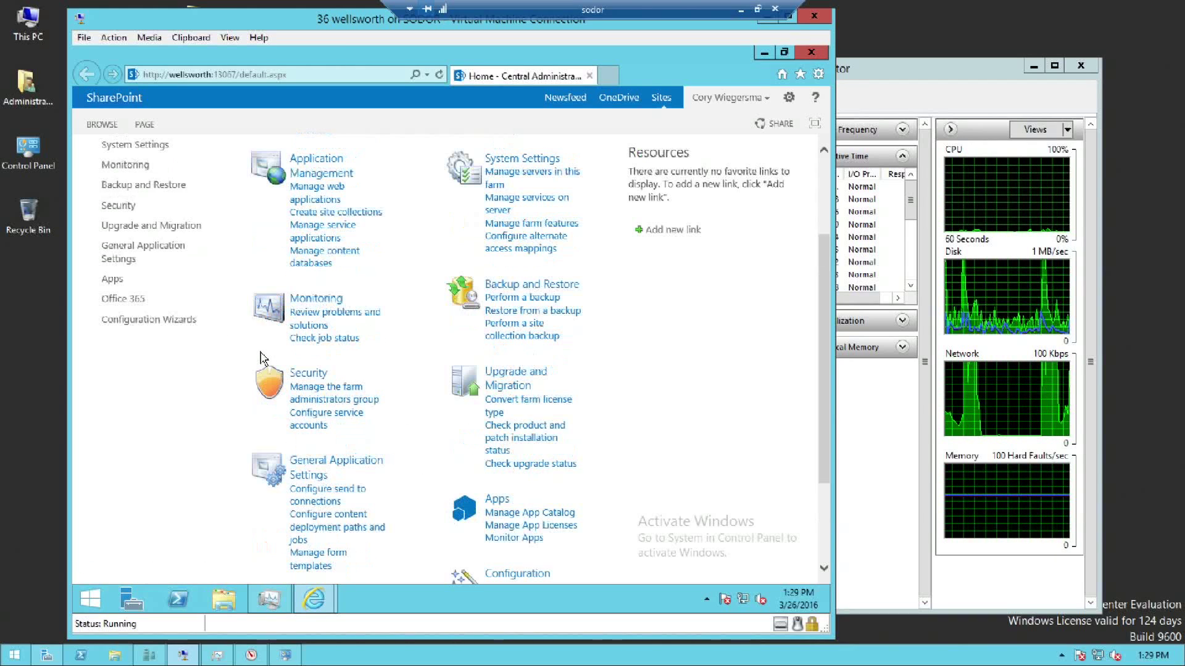
click(323, 196)
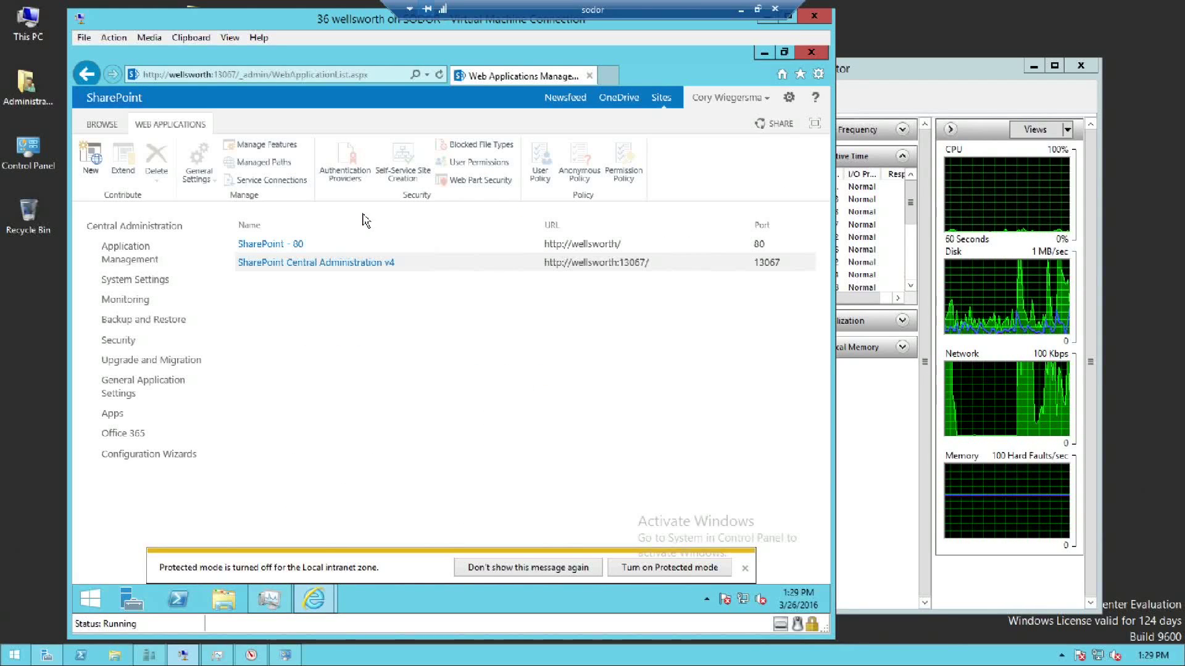
- Select the SharePoint - 80 web application, examine its list, site and personal user permissions, and close them without changes
click(278, 247)
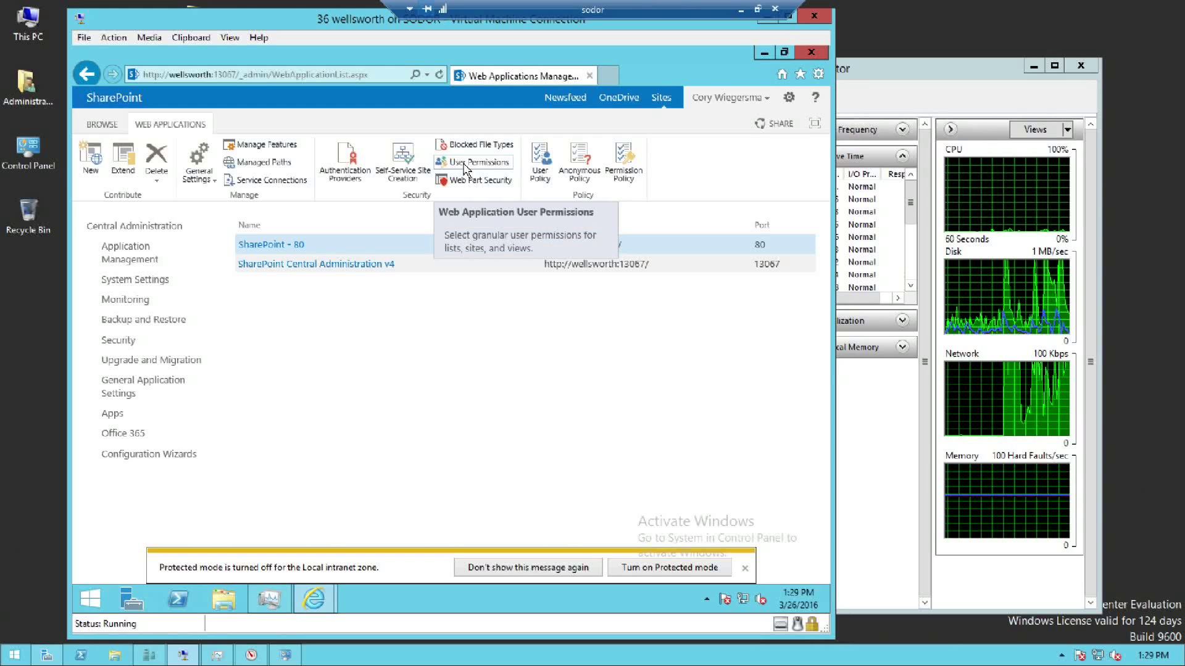
click(488, 163)
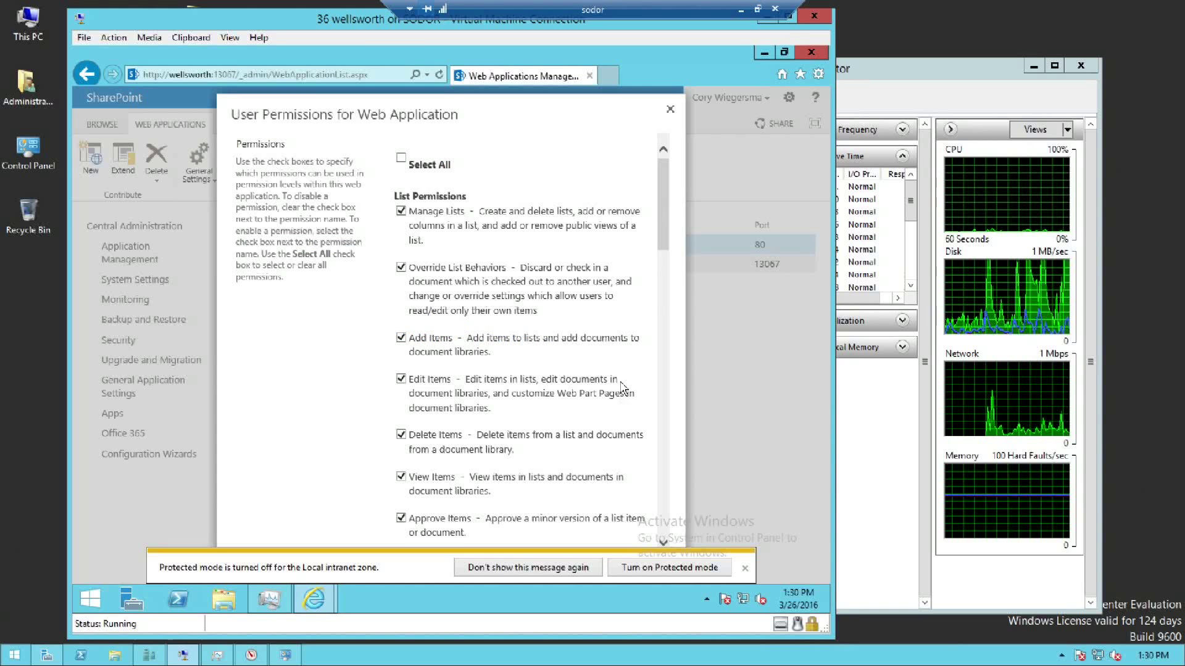
scroll(622, 387, down, 15)
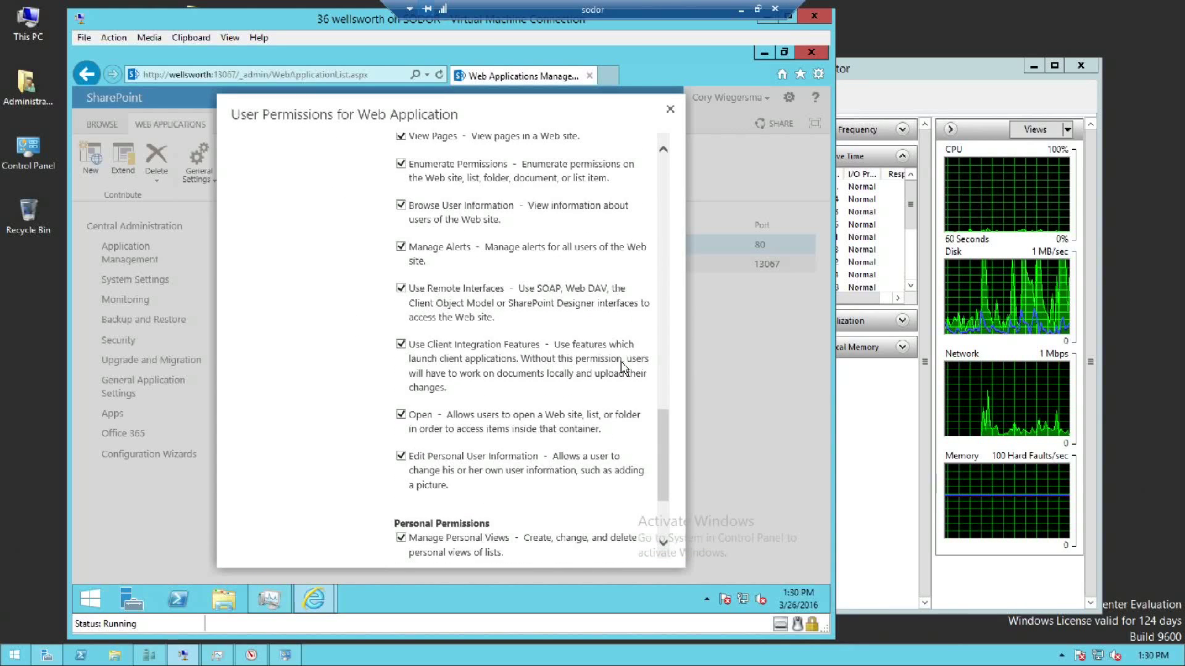
scroll(622, 366, down, 5)
scroll(624, 363, up, 15)
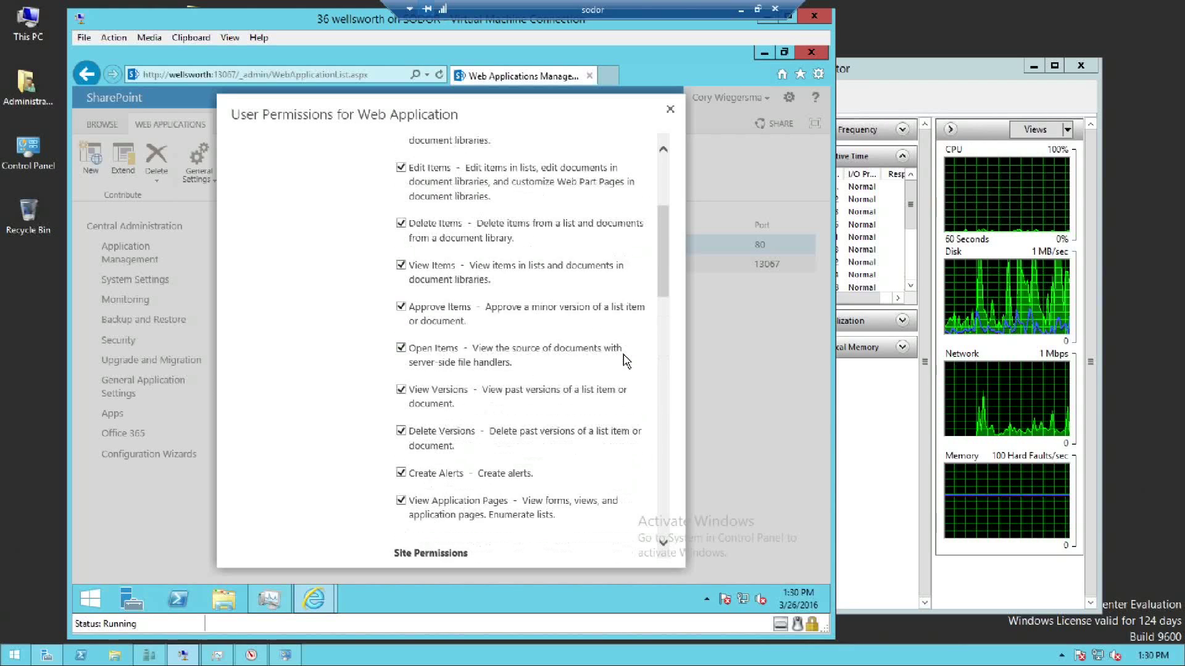
scroll(625, 338, up, 5)
click(670, 111)
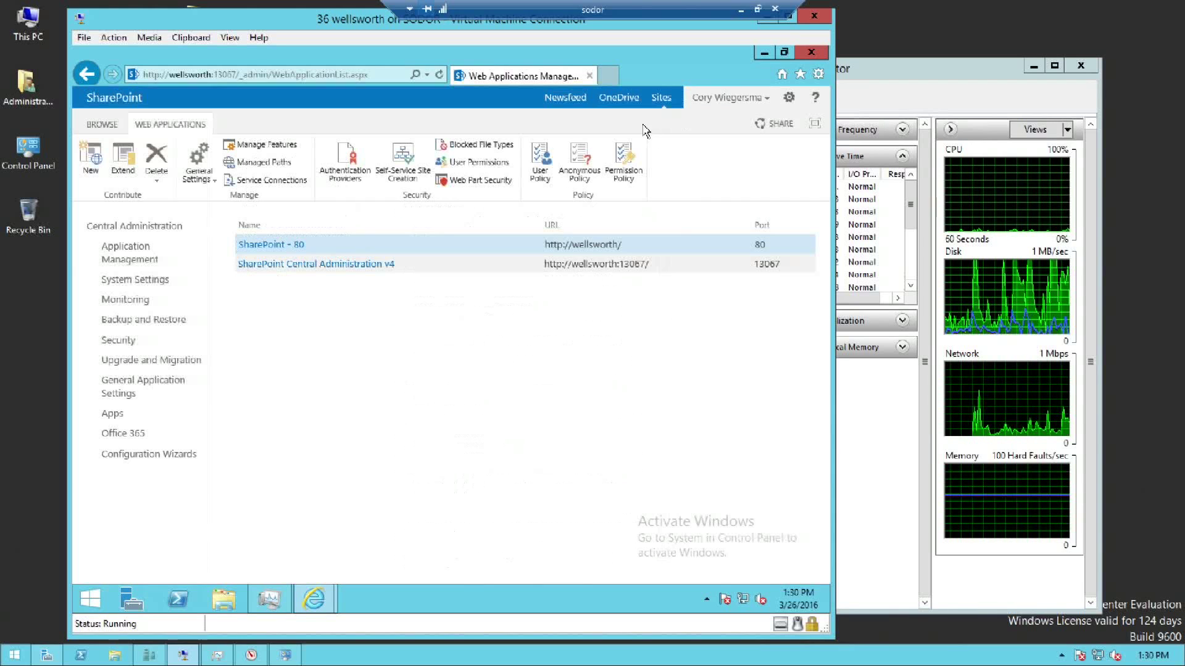
- Examine the general settings of the SharePoint - 80 web application through to the usage cookie section, and close them without changes
click(198, 172)
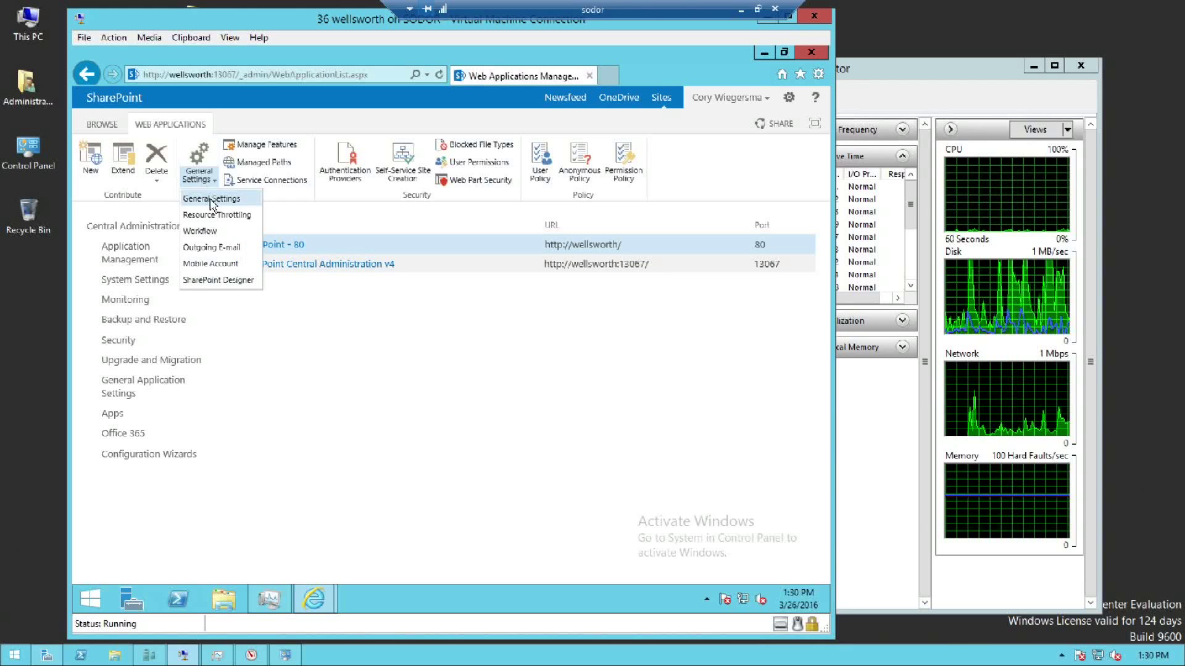
click(212, 200)
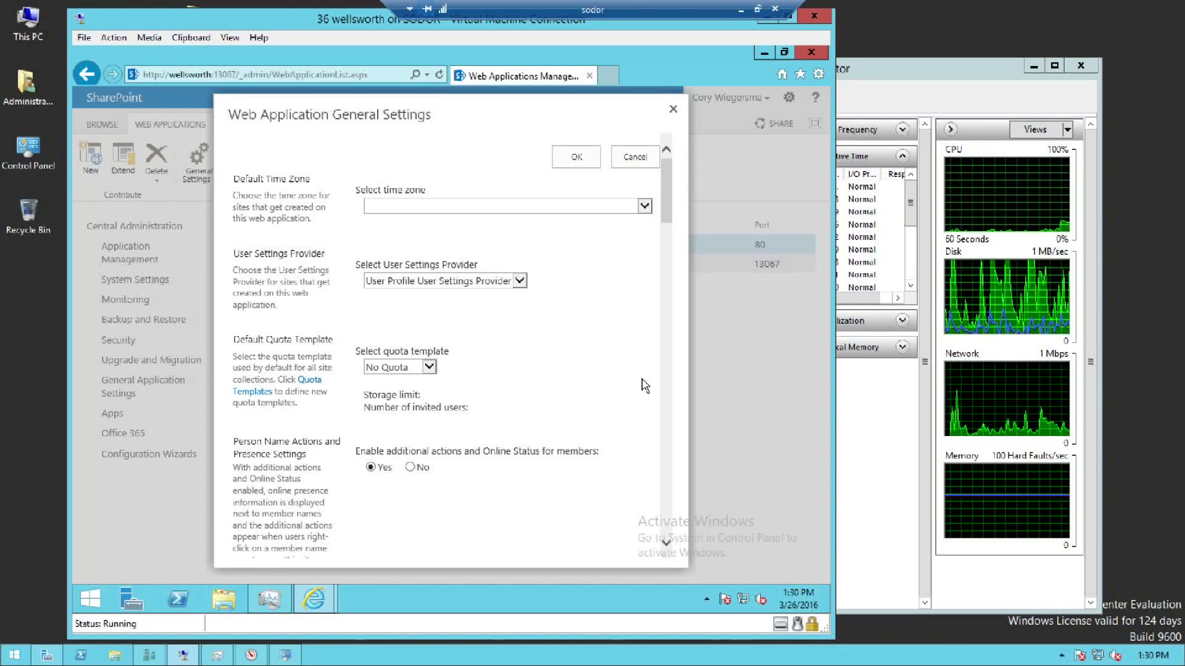
scroll(640, 385, down, 5)
scroll(640, 385, down, 10)
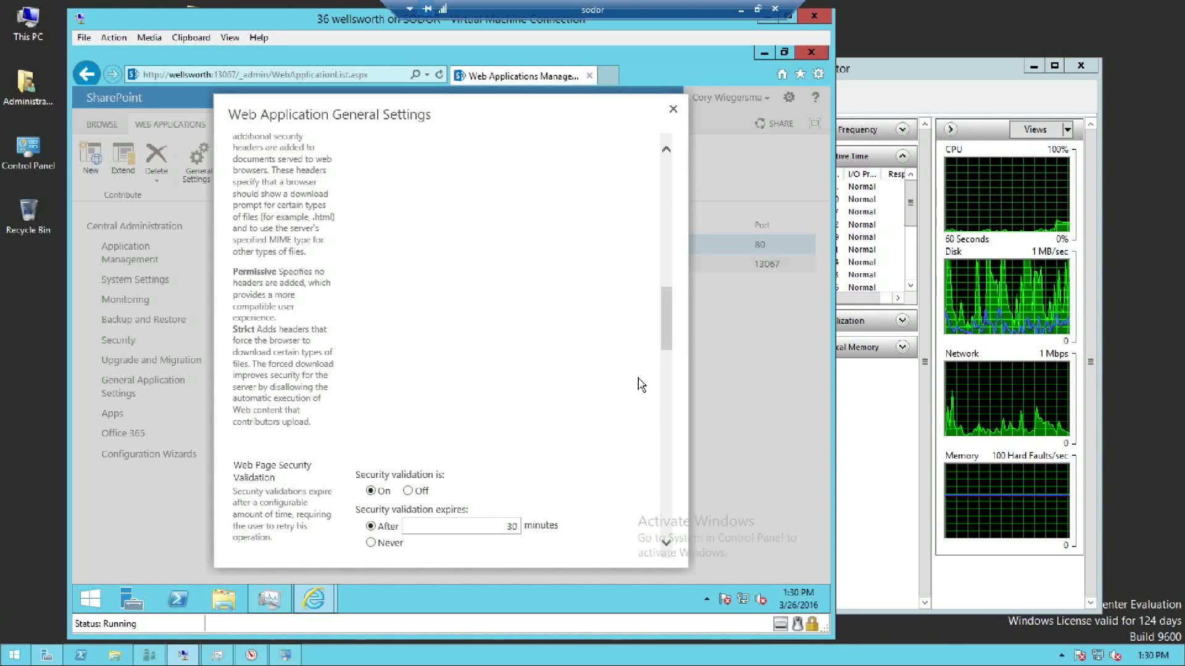
scroll(640, 386, down, 12)
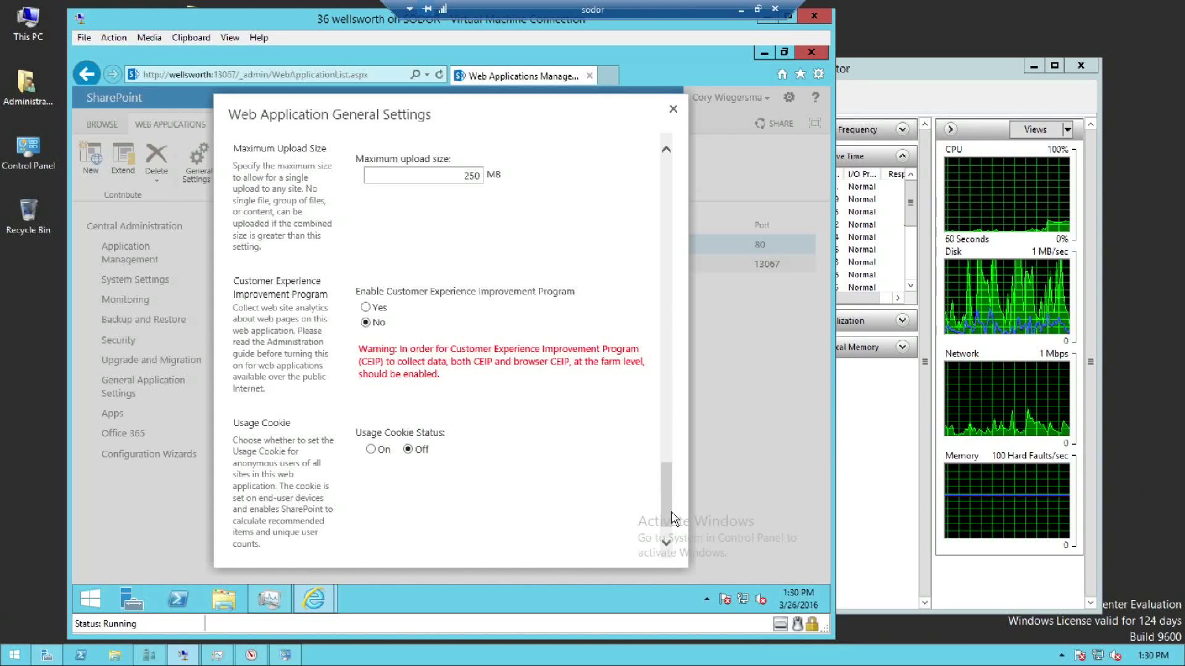
drag(662, 490, 661, 145)
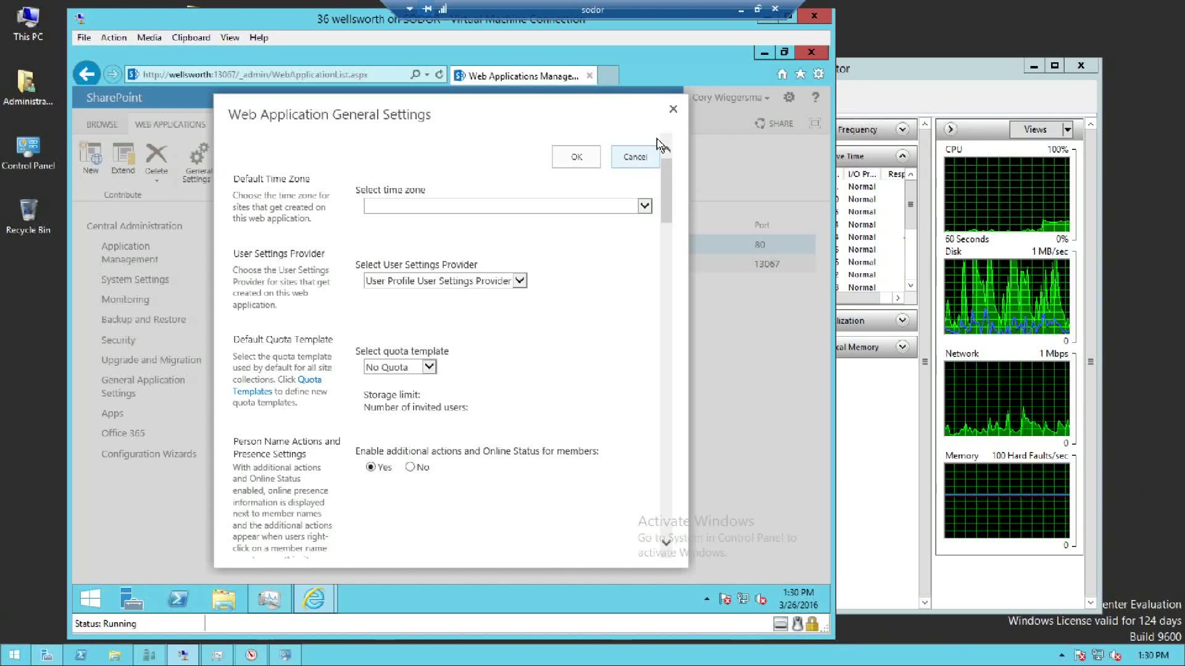
click(674, 111)
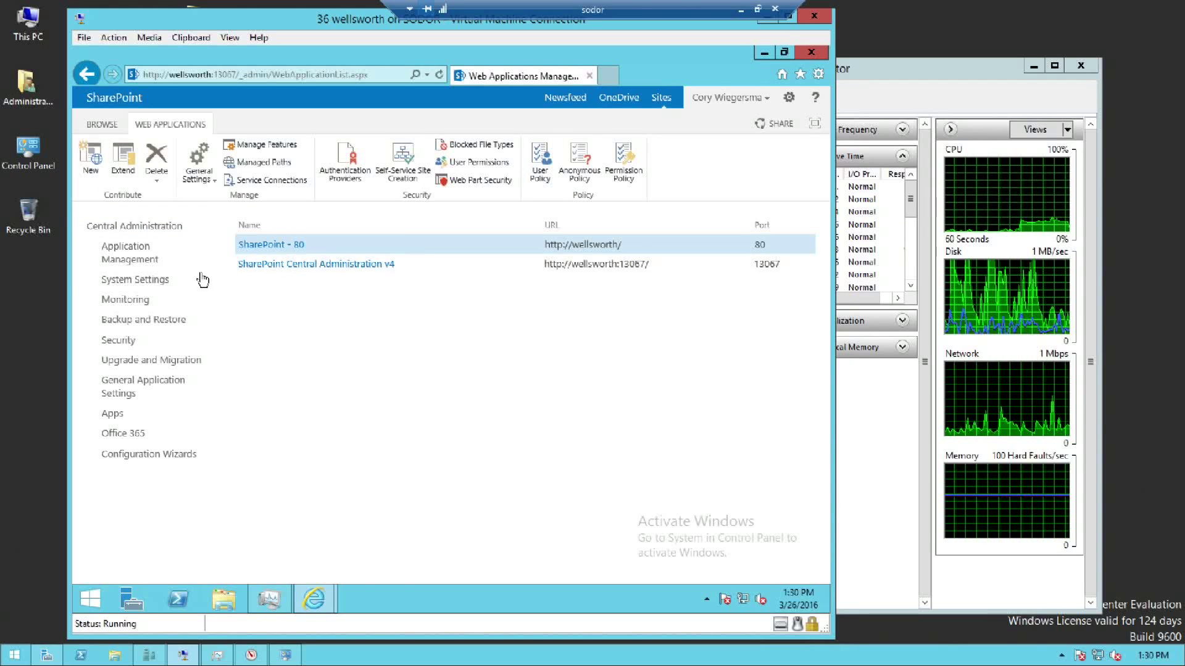
- Open the Farm Administrators group from the Security page and look through the actions available for its members
click(117, 342)
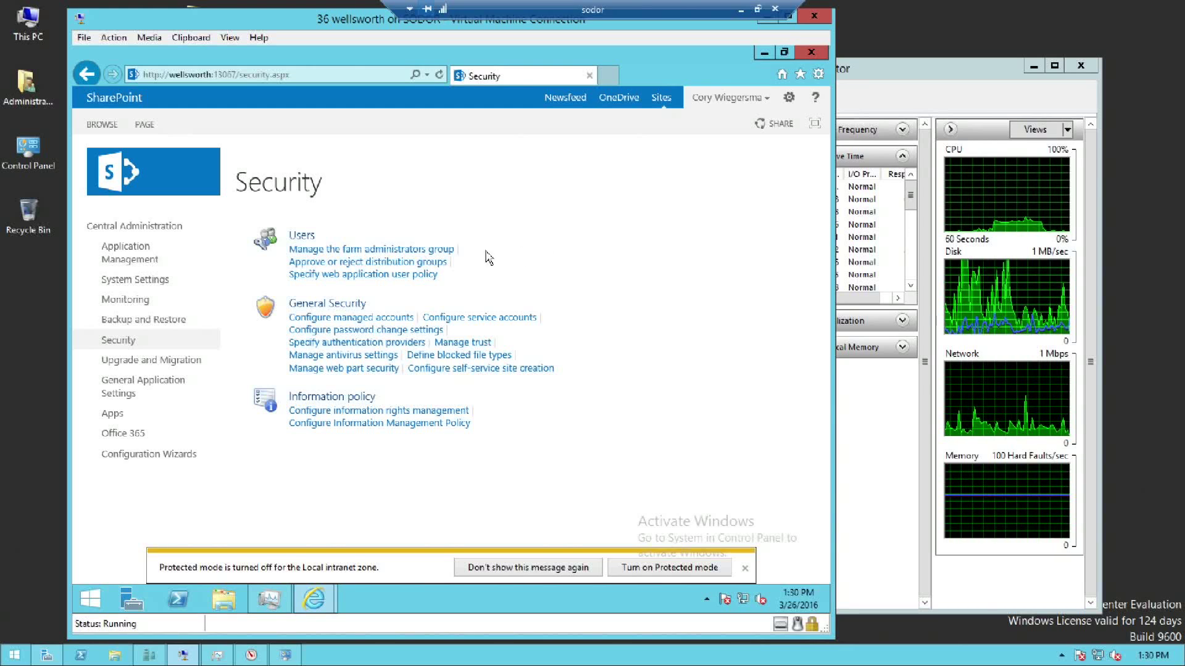
click(410, 250)
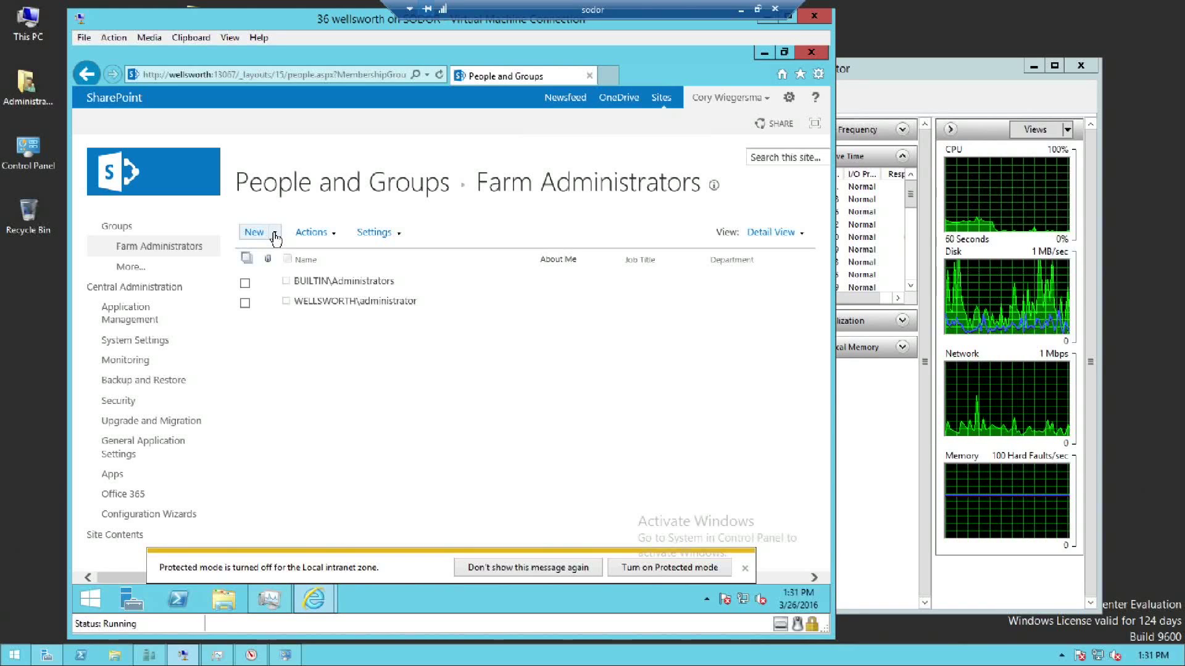
click(317, 238)
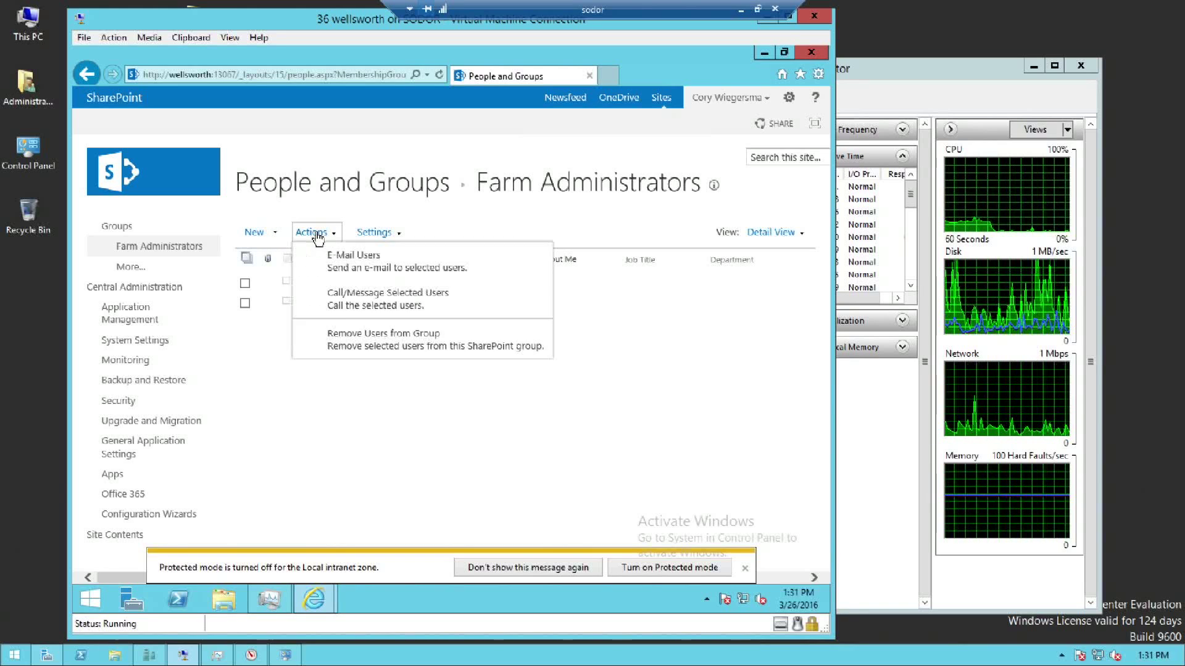
click(318, 188)
- Share Central Administration with your own stenoweb domain account as a farm administrator, and retest the wellsworth site in the client browser
click(260, 236)
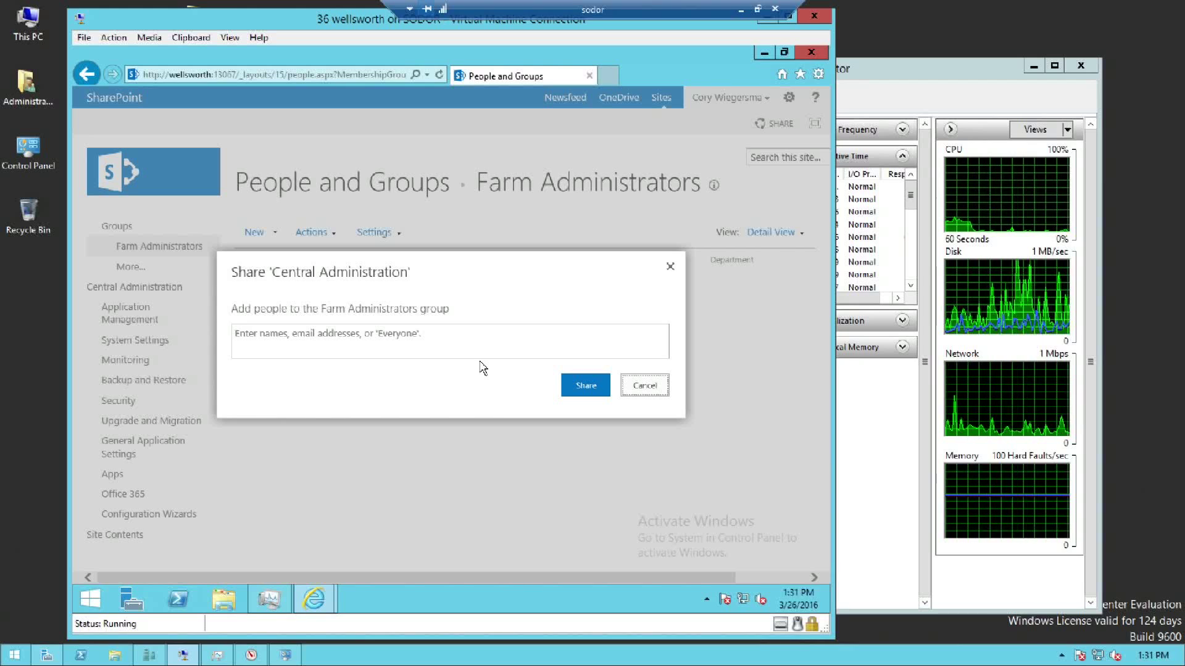
click(512, 347)
text(stenoweb\coryw)
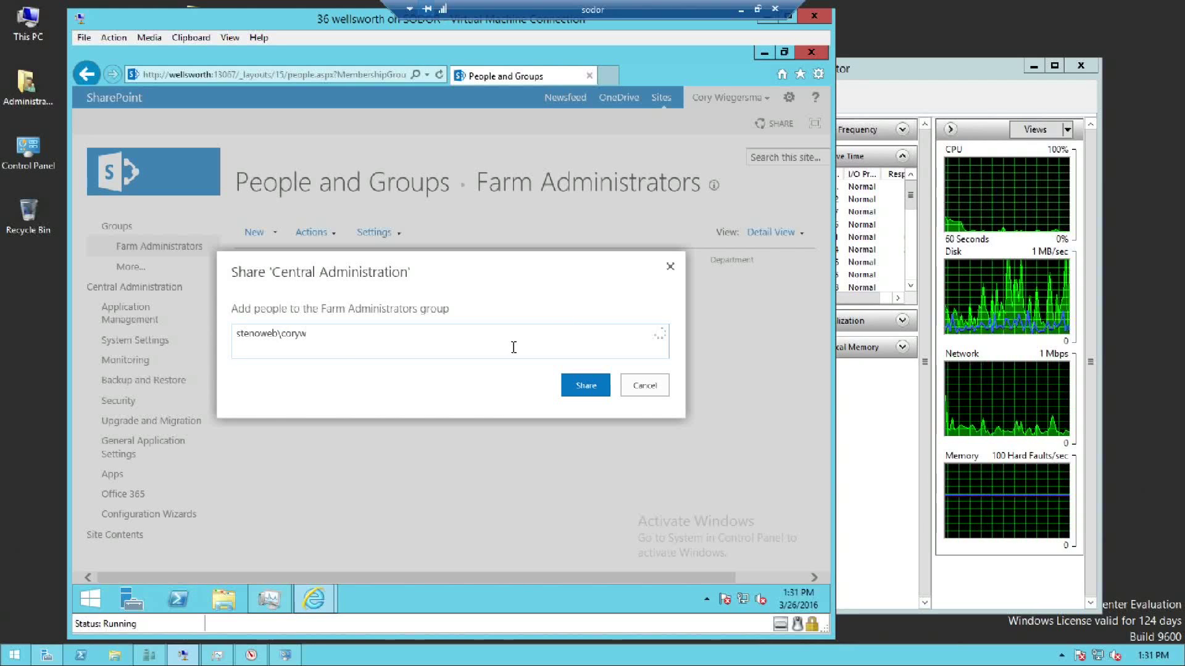
key(Return)
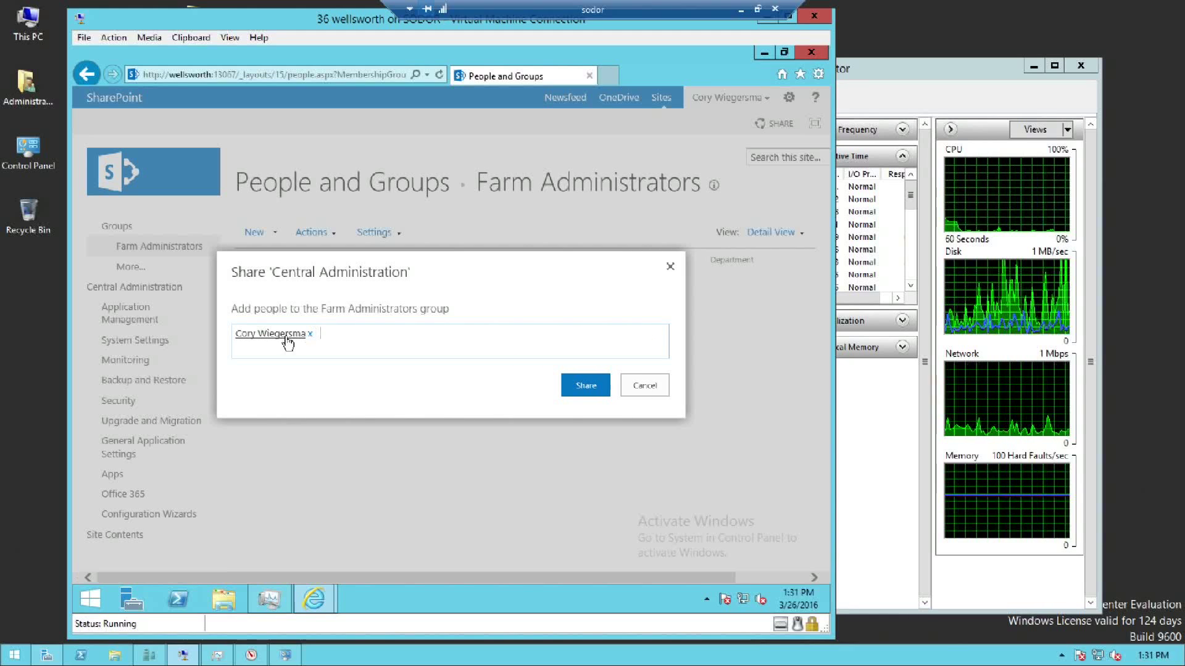
click(593, 391)
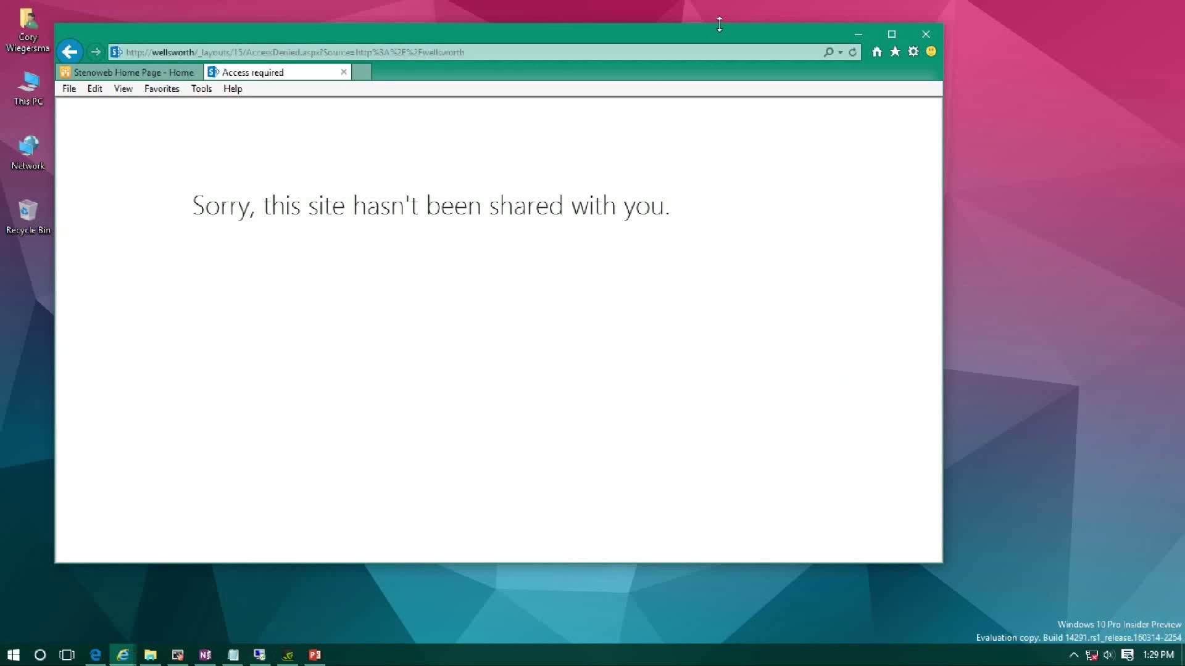
click(372, 53)
key(Return)
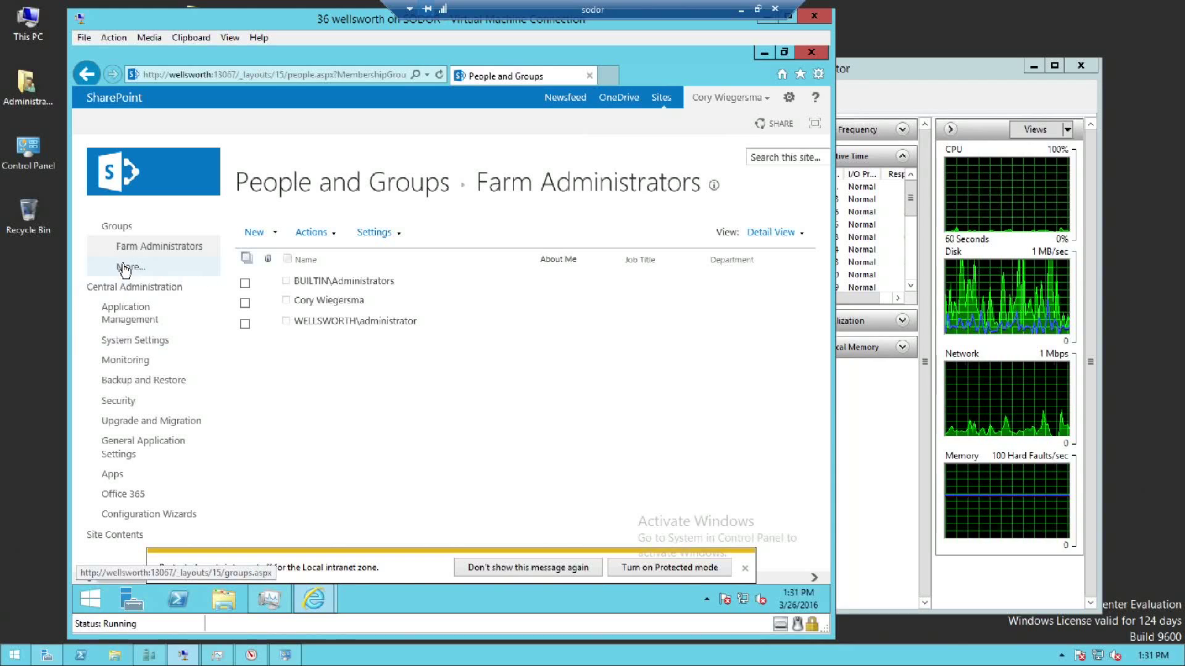
- Back in Central Administration, view all site collections and check the root site collection's details, including its primary administrator
click(130, 327)
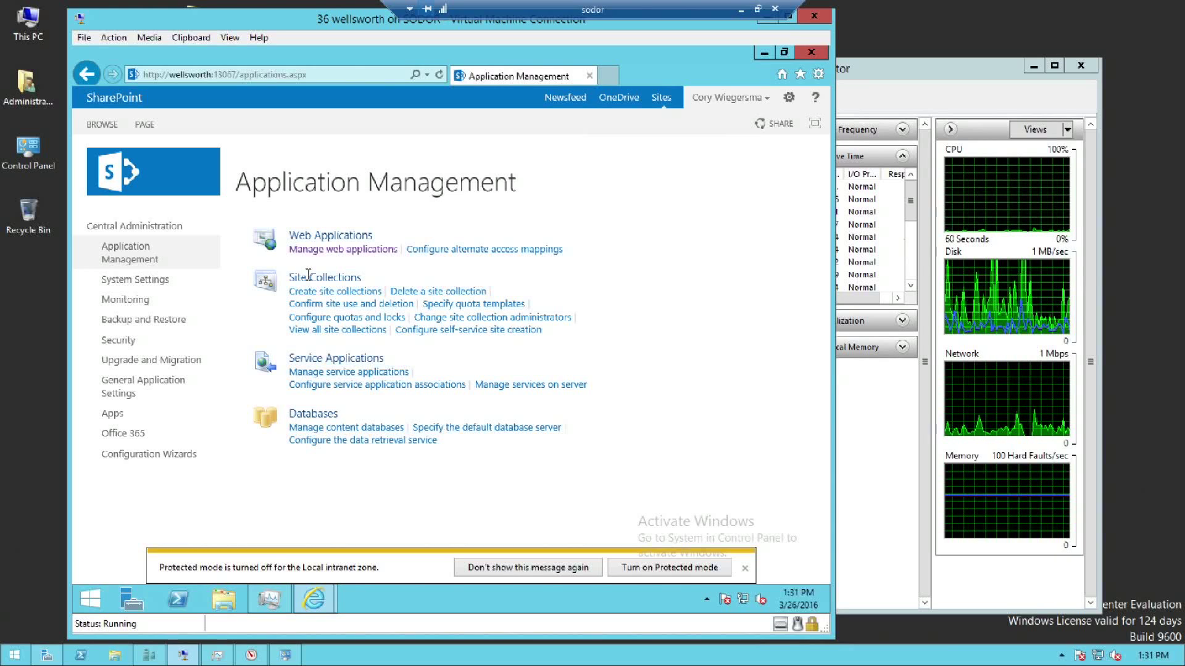
click(338, 331)
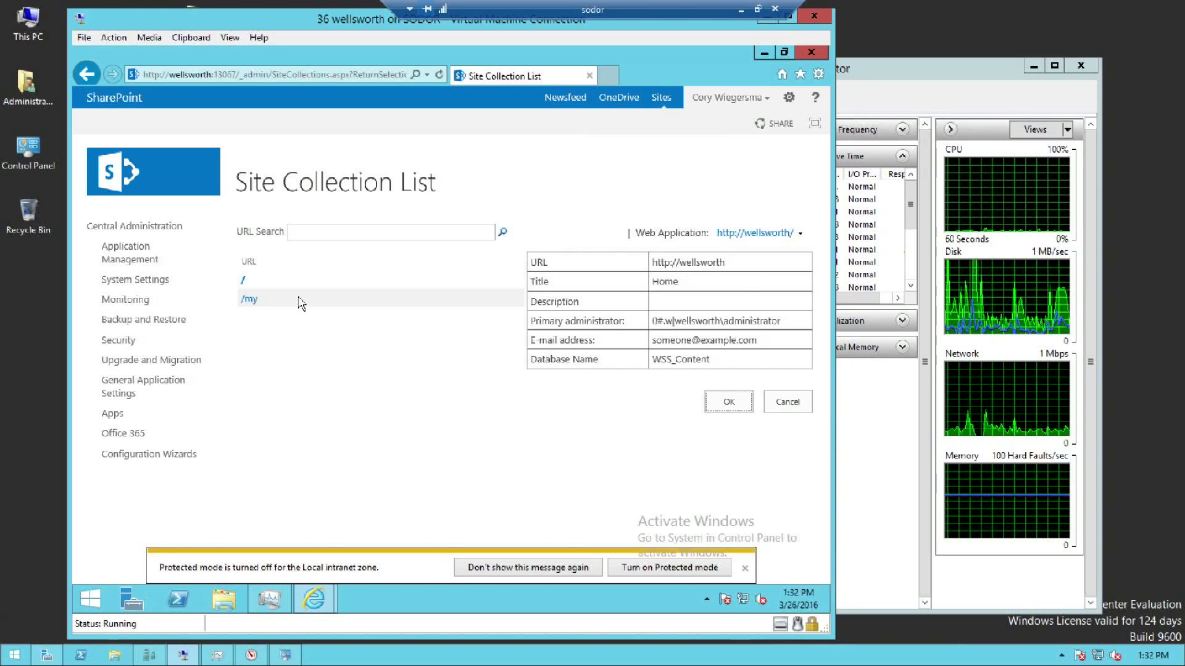
click(243, 281)
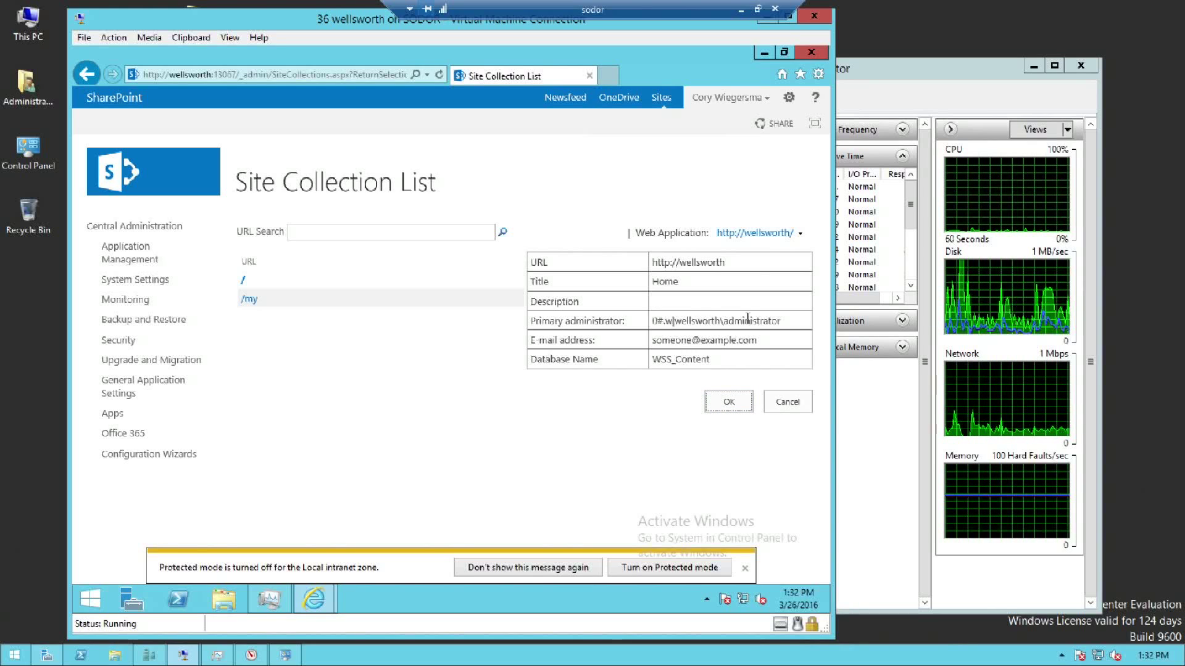
click(729, 407)
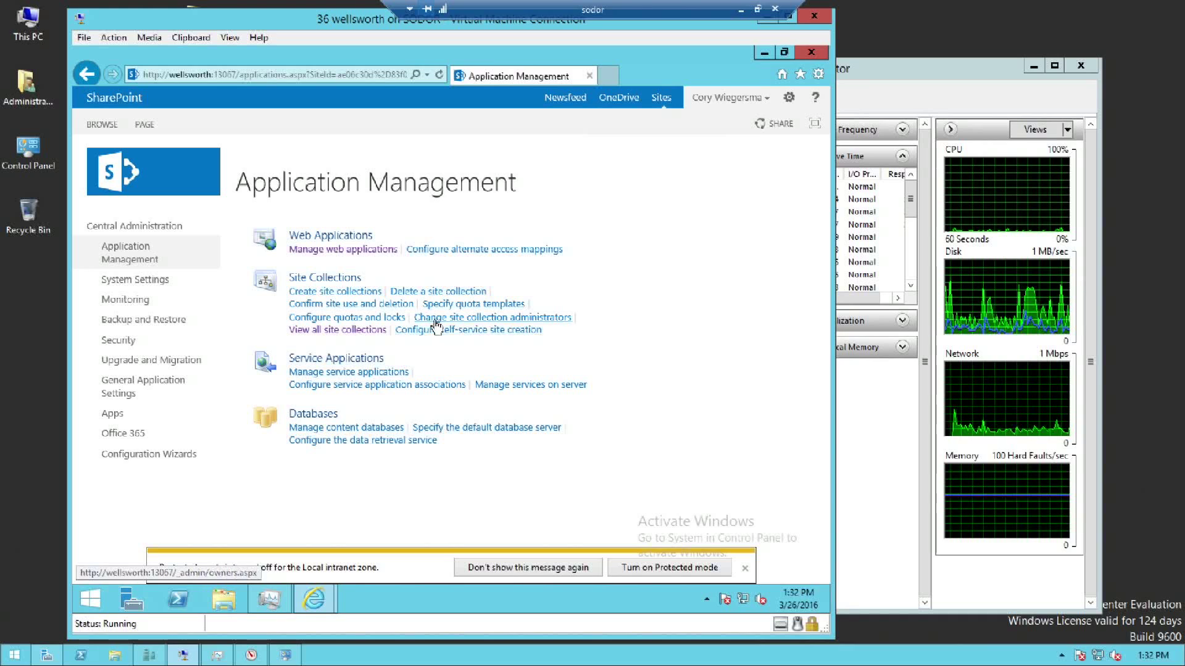
click(538, 331)
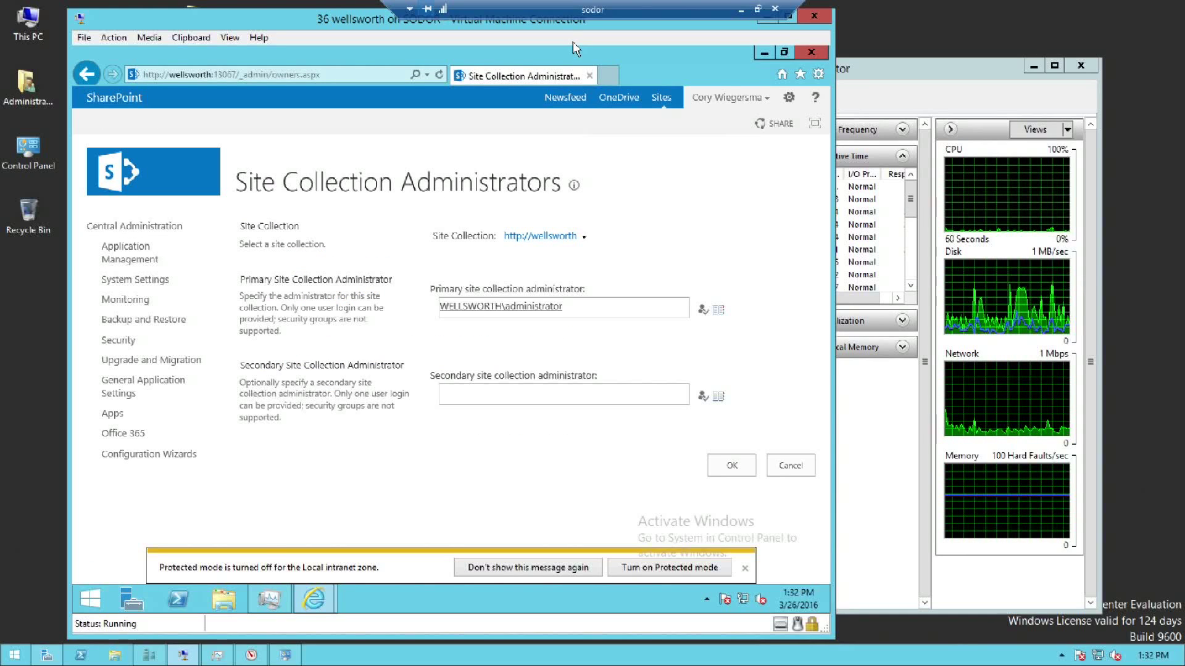
drag(589, 306, 302, 269)
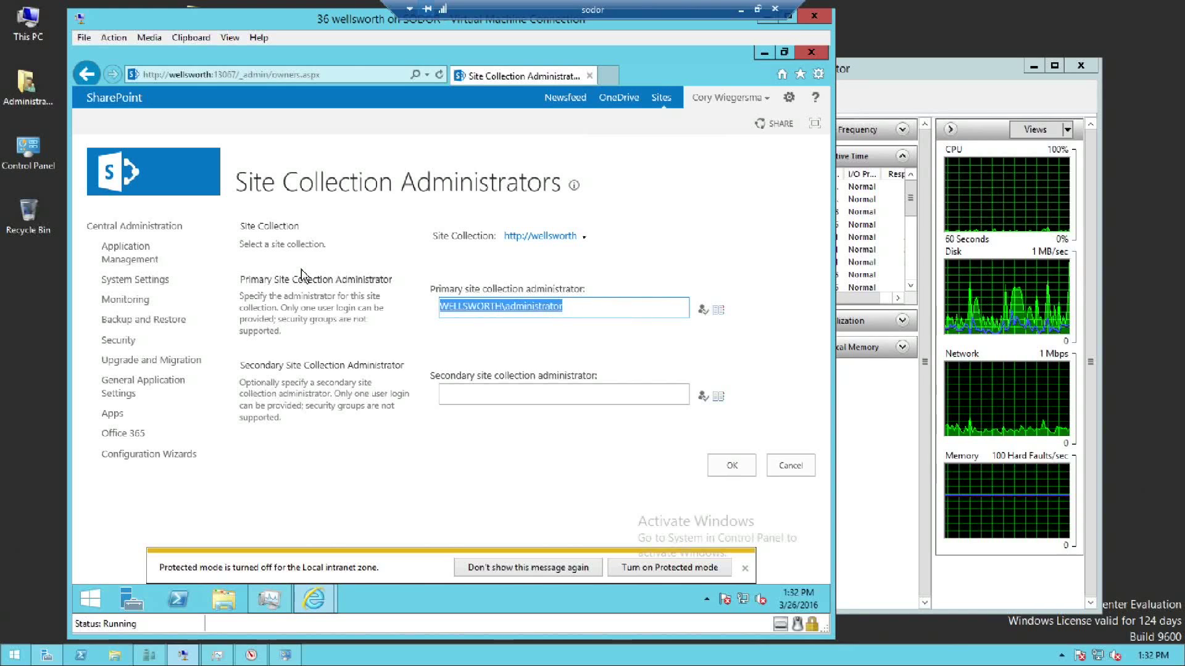
text(stenoewb\)
text(c)
key(BackSpace)
key(BackSpace)
key(BackSpace)
key(BackSpace)
text(web\co)
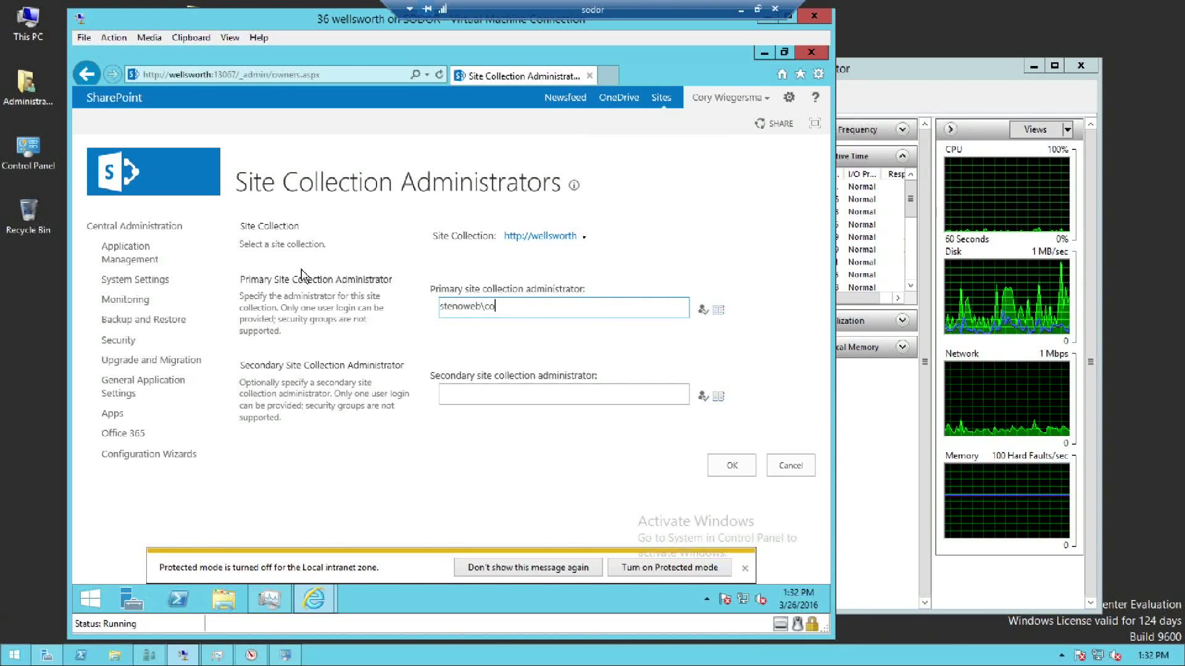
text(ryw)
key(BackSpace)
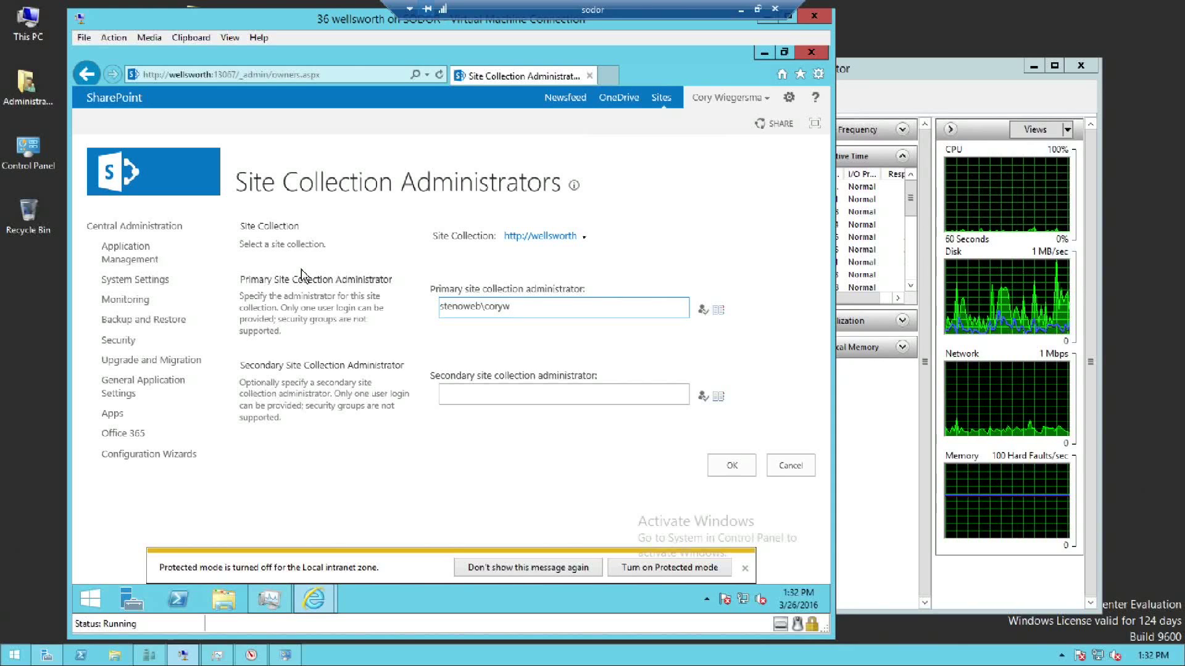
click(703, 309)
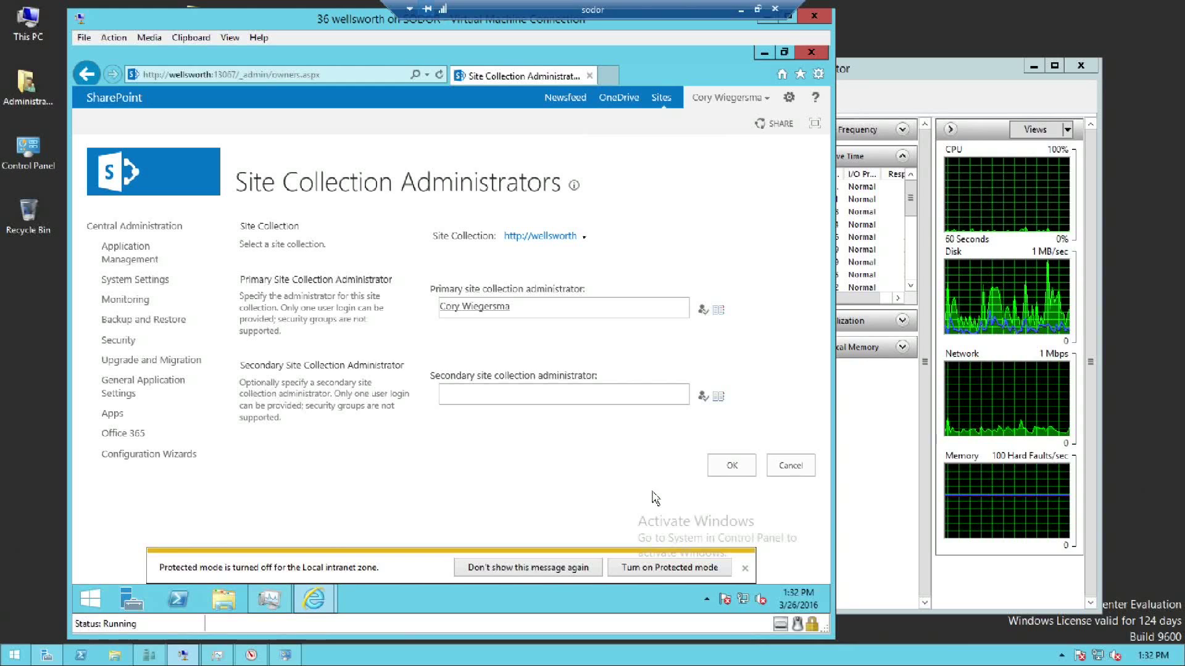
click(722, 469)
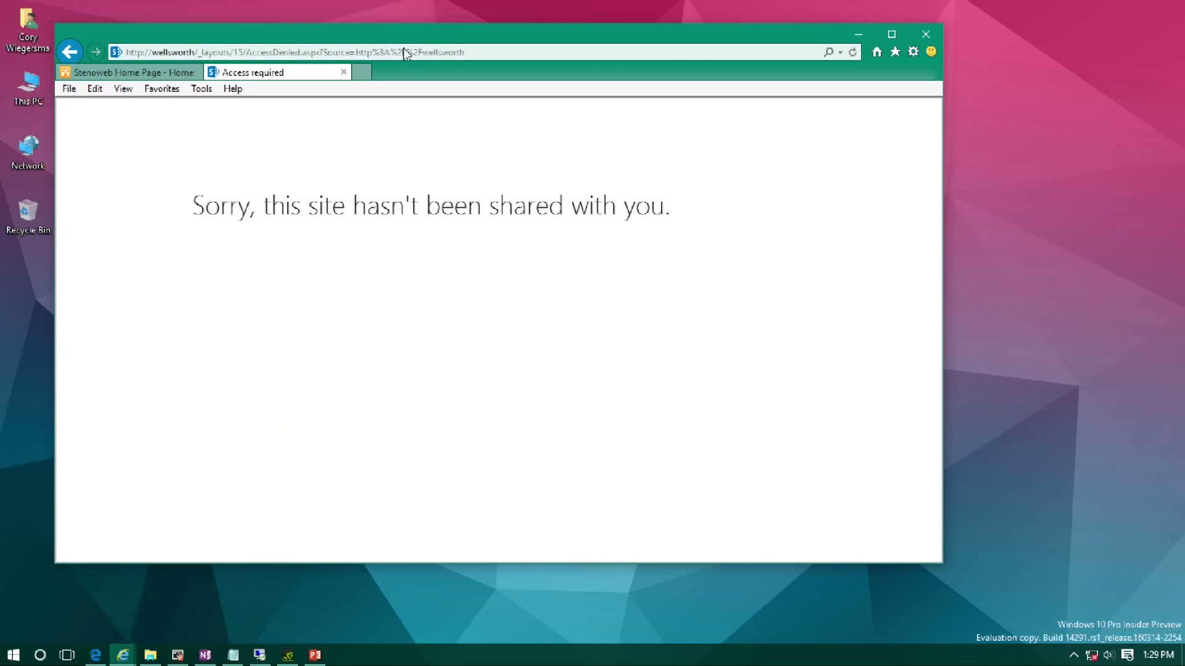
- Retest access in the client browser by cutting the access-denied address back to the wellsworth site root and loading it
click(406, 50)
key(Return)
click(210, 53)
double_click(210, 54)
drag(291, 61, 722, 73)
key(BackSpace)
key(Return)
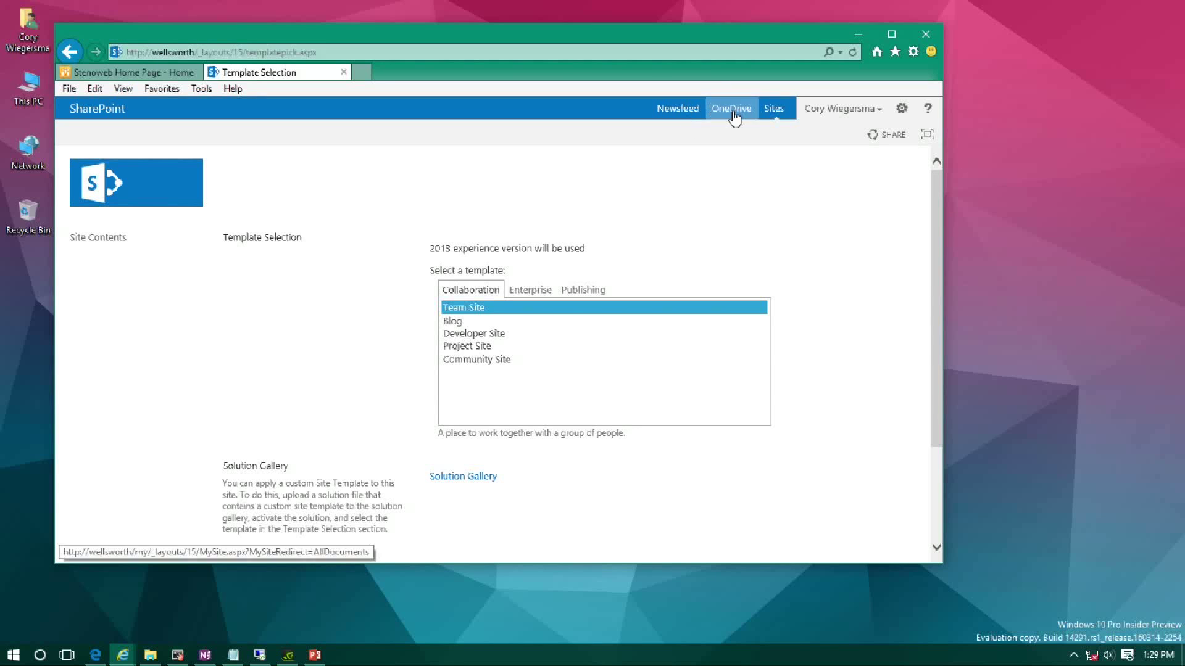
- Examine the descriptions of the collaboration, enterprise and publishing site templates offered for the new site
click(473, 321)
click(472, 333)
click(468, 346)
click(476, 360)
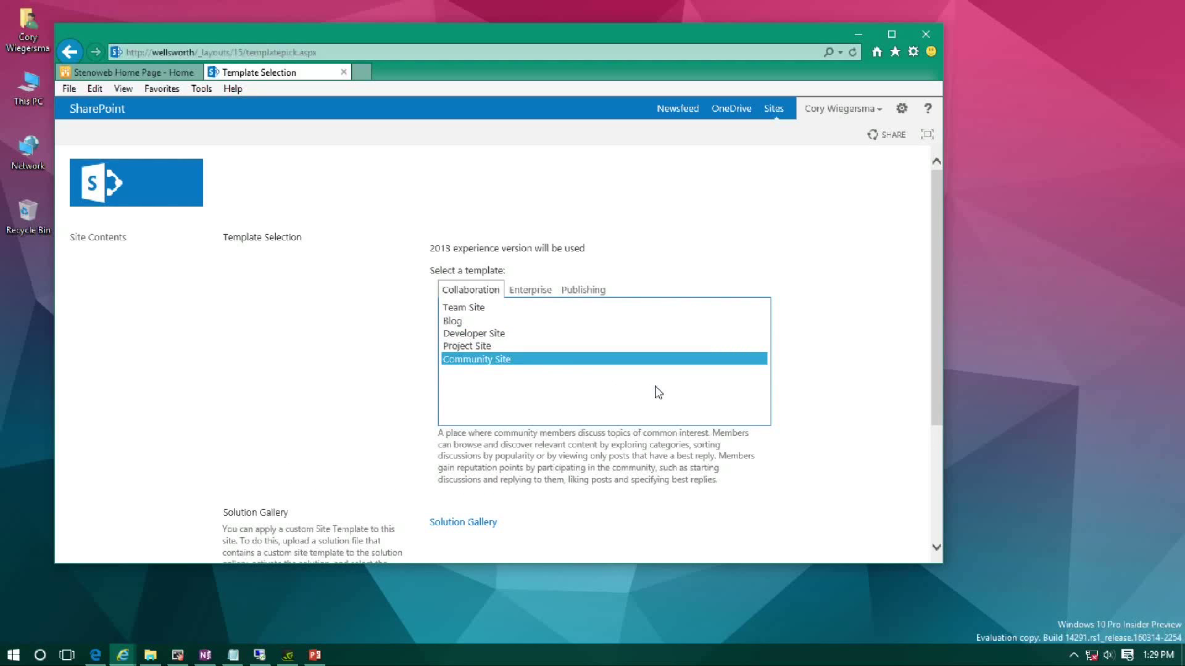
click(530, 290)
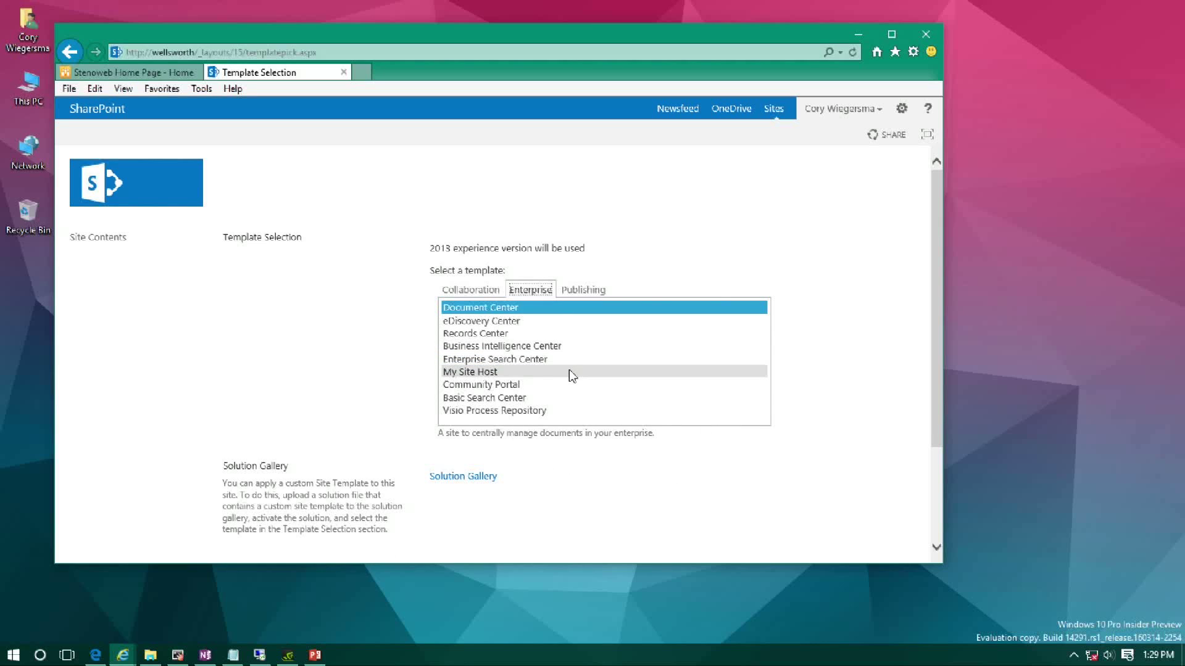
click(512, 372)
click(513, 384)
click(503, 397)
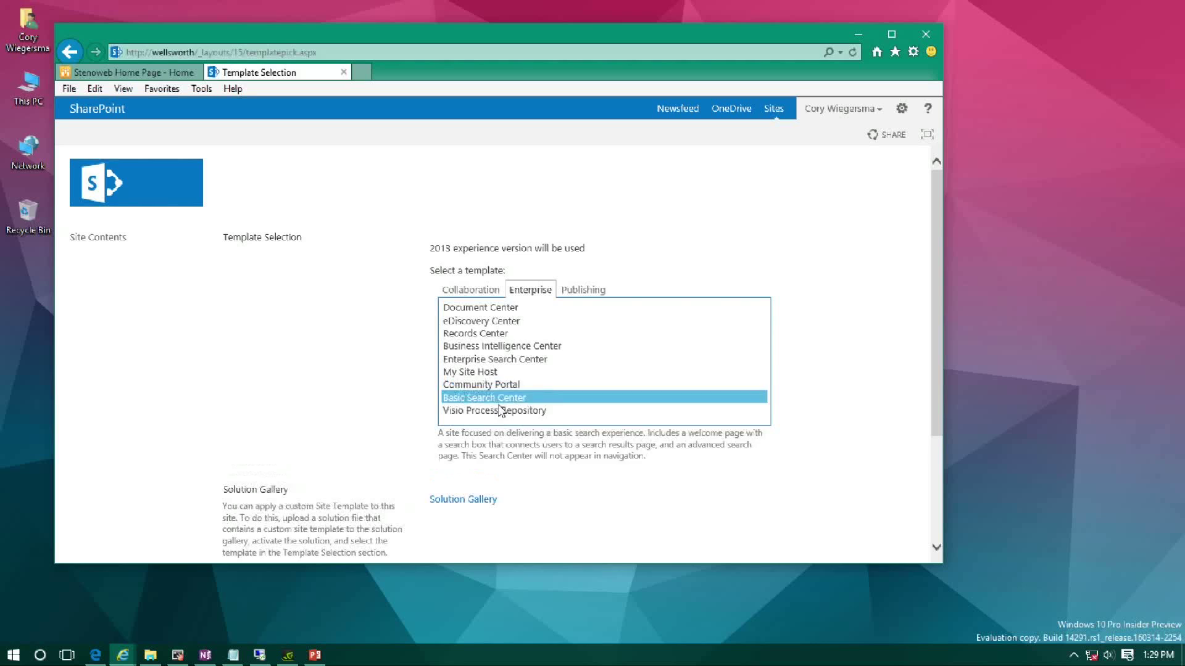
click(501, 411)
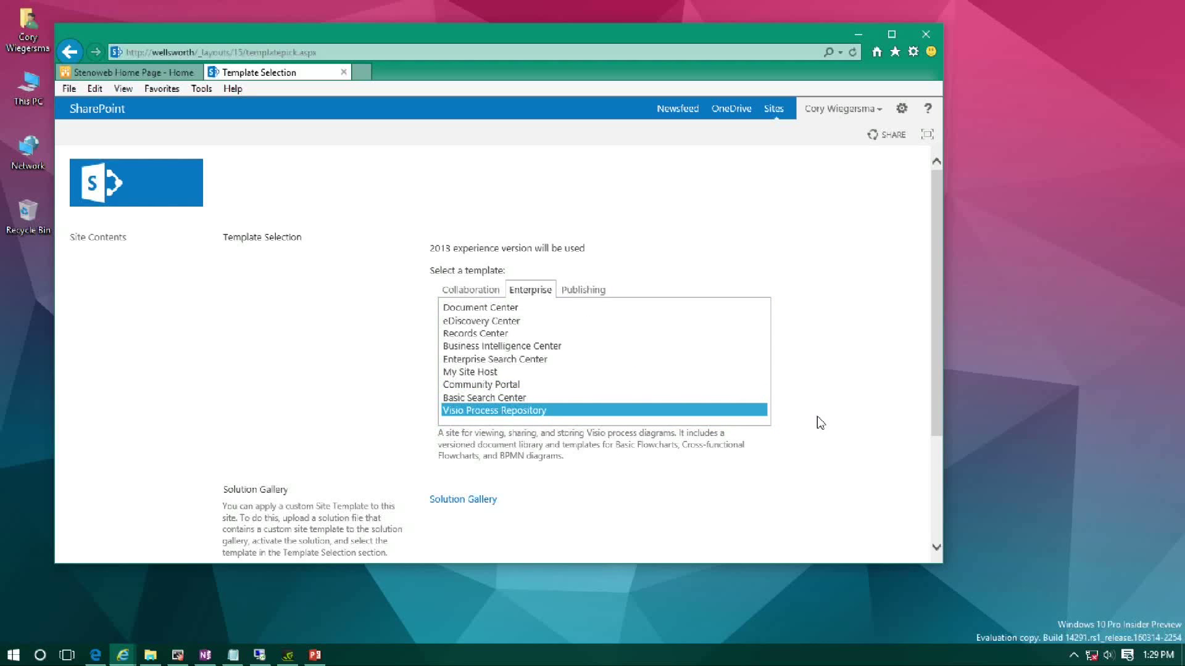
click(583, 290)
click(475, 307)
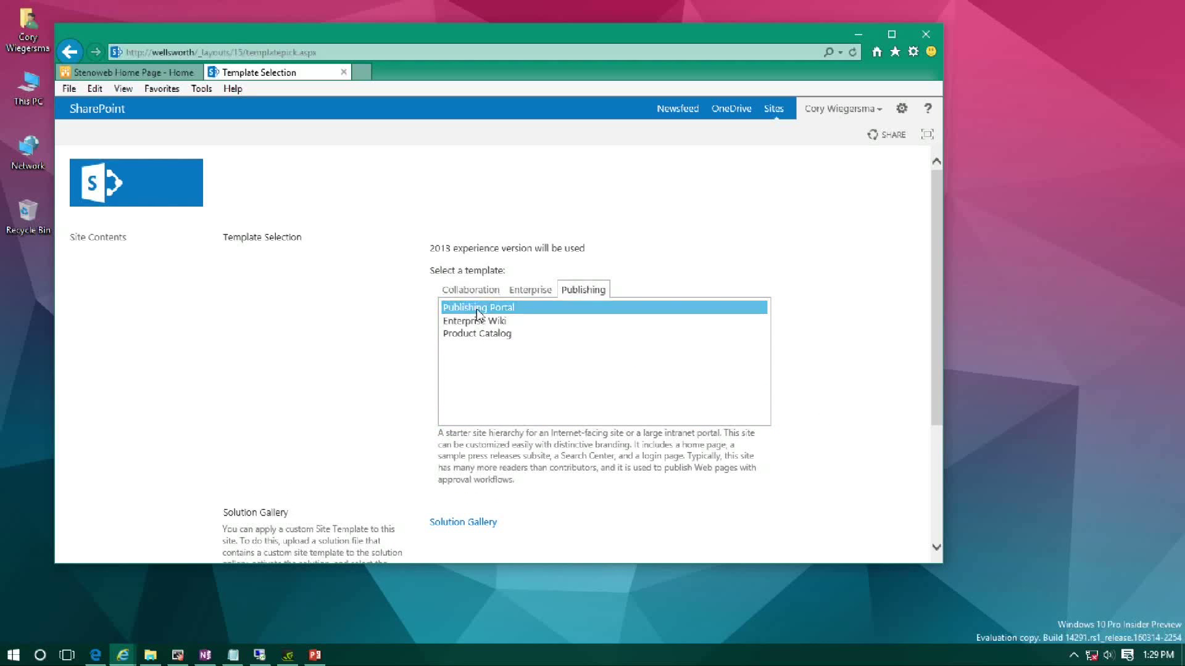
click(477, 294)
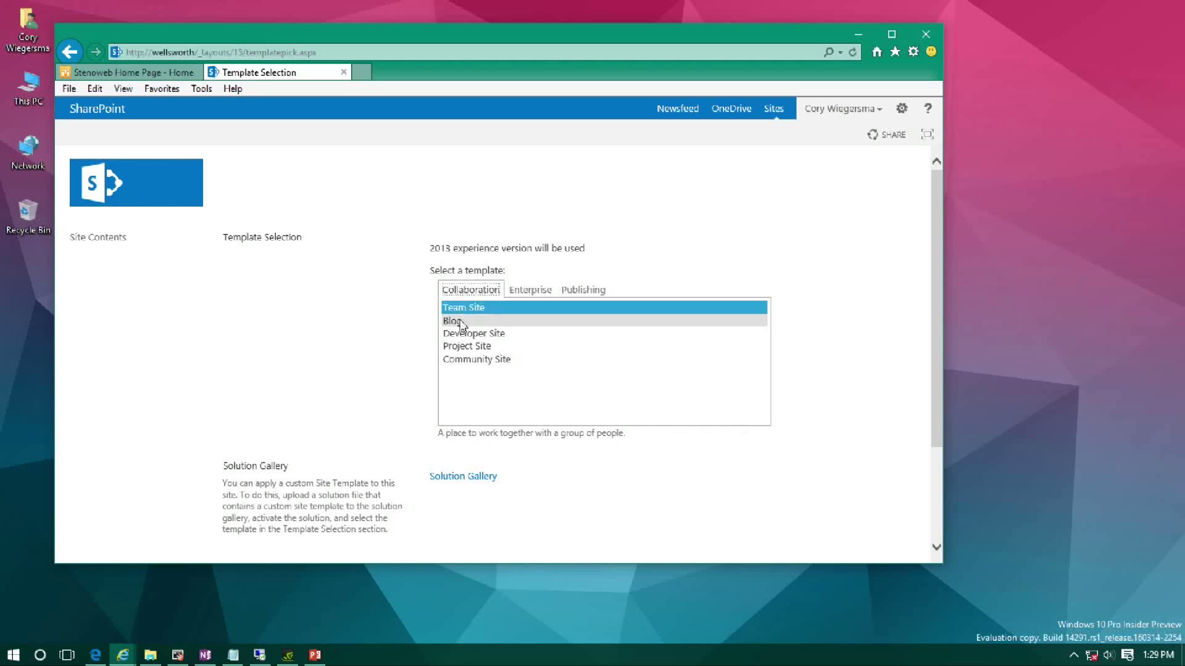
click(470, 360)
scroll(382, 340, down, 3)
scroll(378, 334, up, 3)
- Apply the Team Site template to the wellsworth site, and switch to the open Stenoweb home page
click(483, 311)
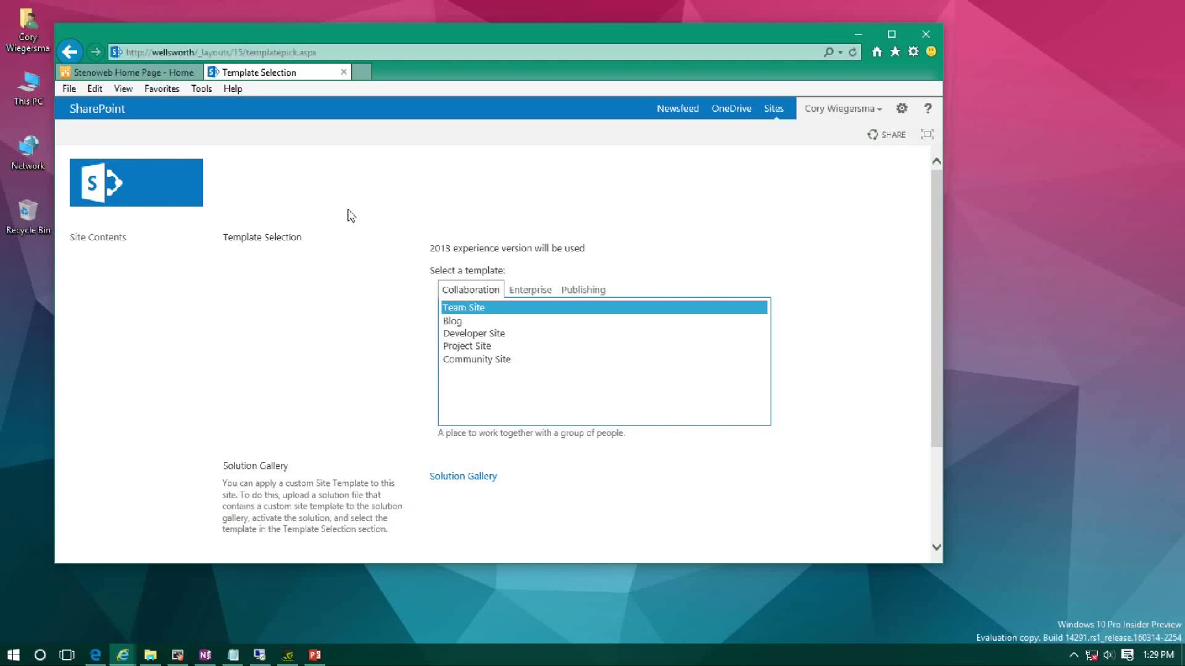
scroll(381, 389, down, 3)
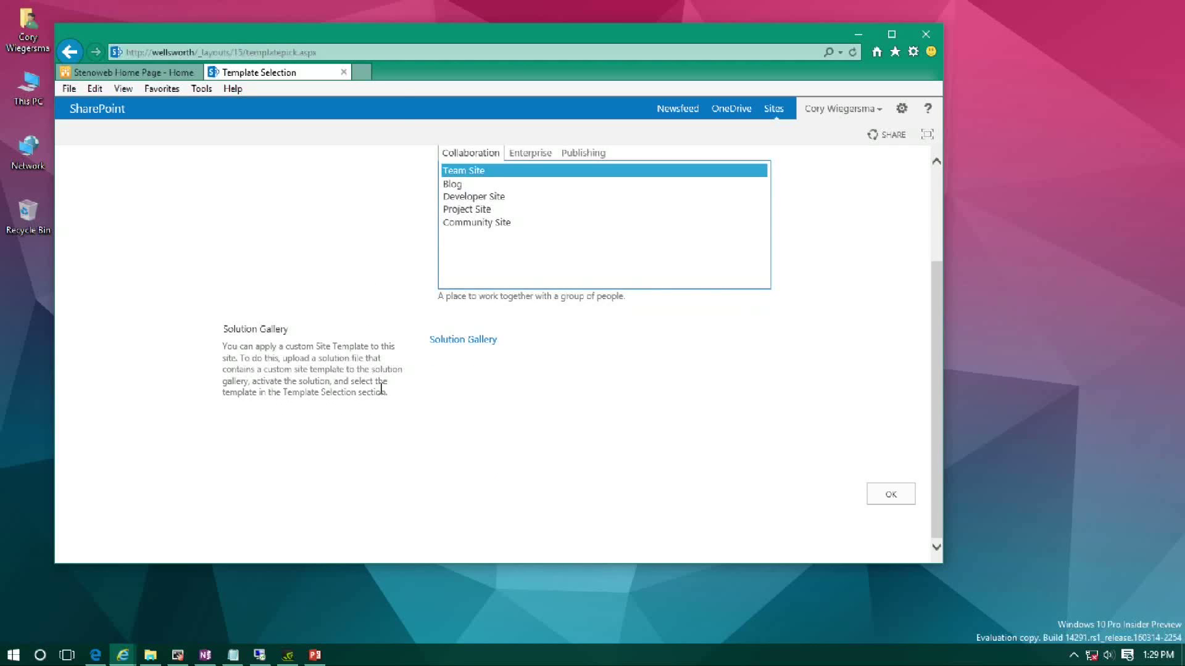
scroll(380, 389, up, 3)
scroll(926, 524, down, 3)
click(891, 493)
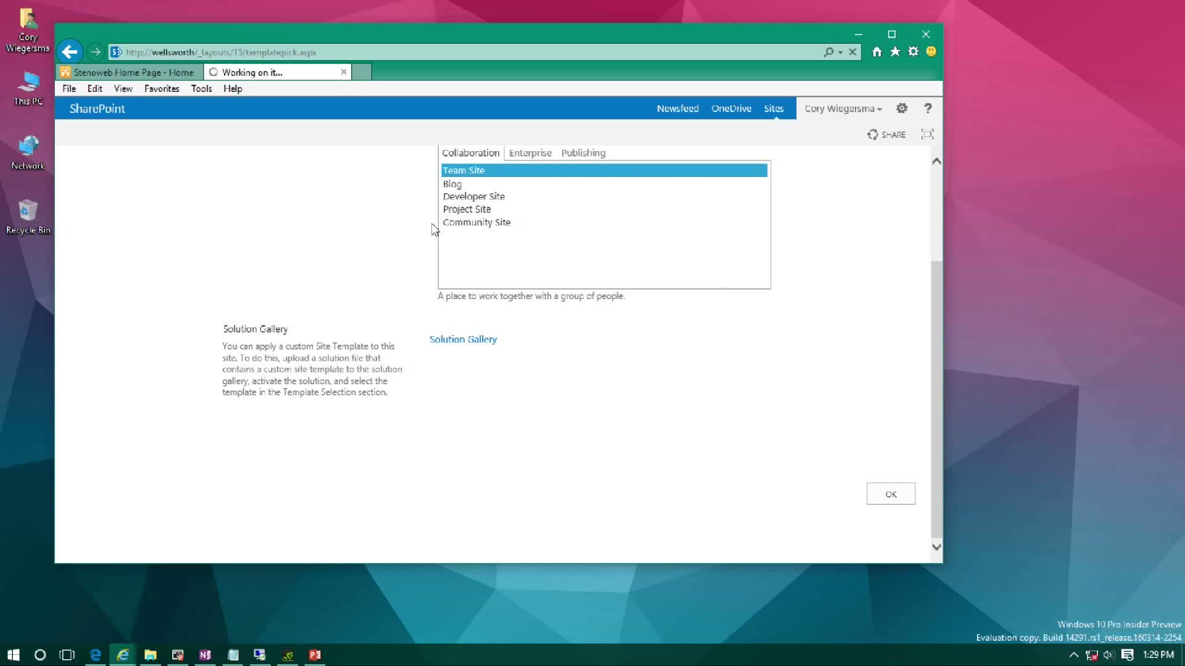
click(127, 72)
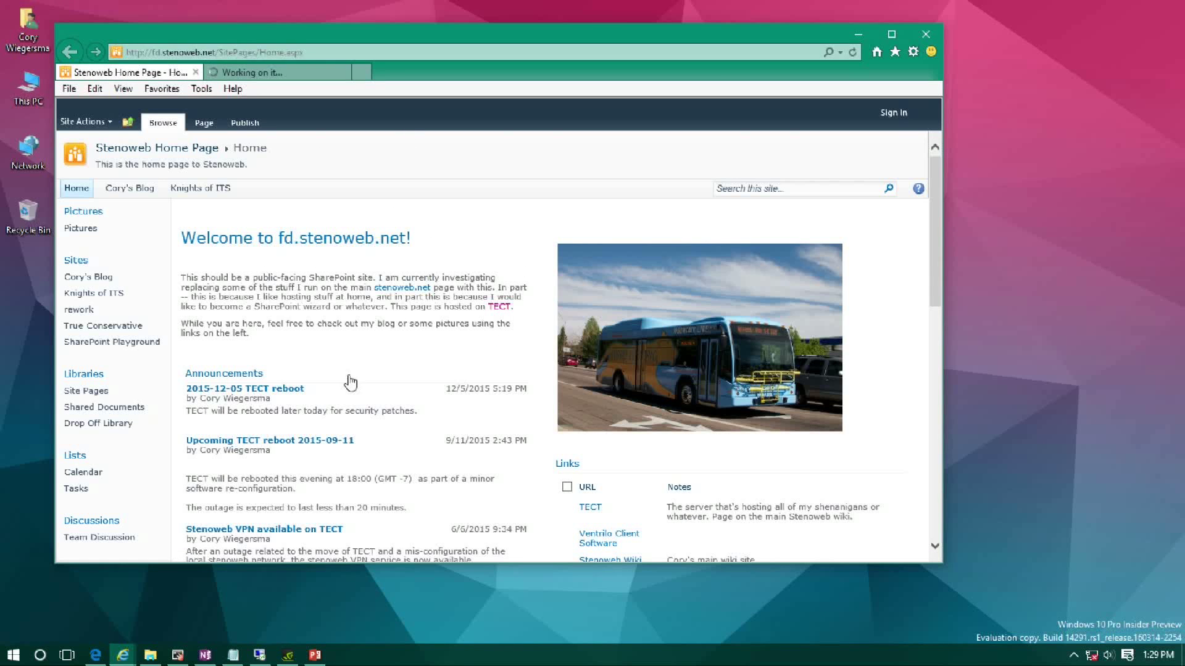
- Look over the announcements, links and site pages on the Stenoweb home page, and return to the wellsworth page
scroll(548, 415, down, 3)
scroll(556, 317, down, 1)
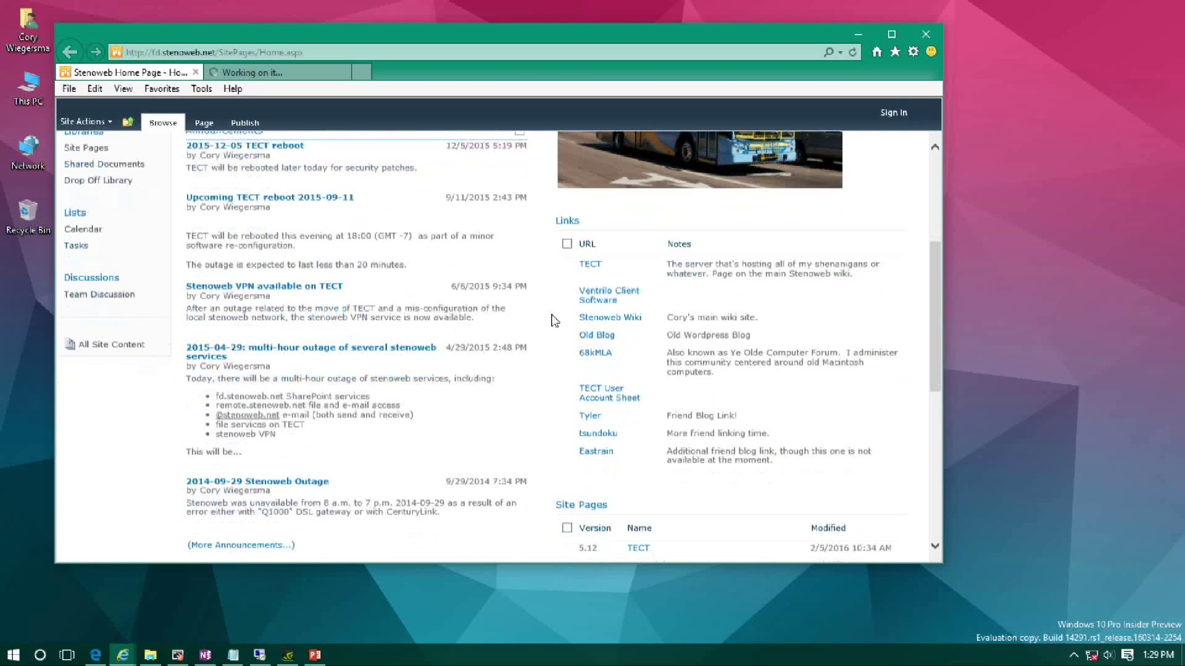
scroll(592, 432, down, 1)
scroll(665, 414, up, 2)
scroll(694, 324, up, 3)
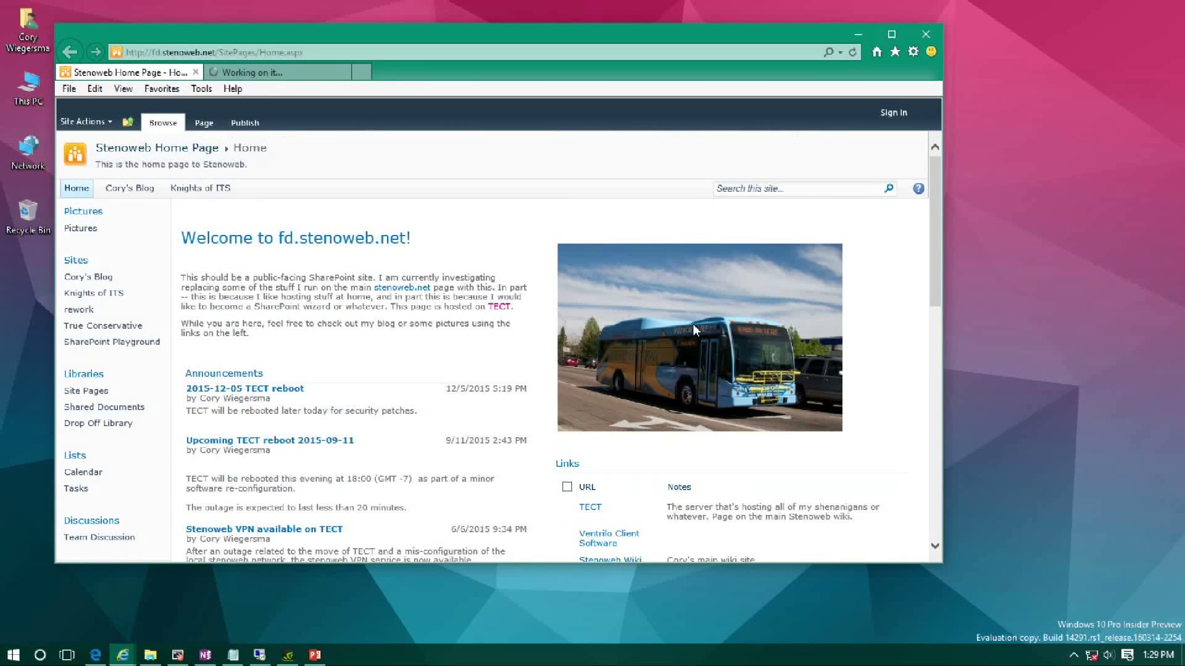
click(276, 75)
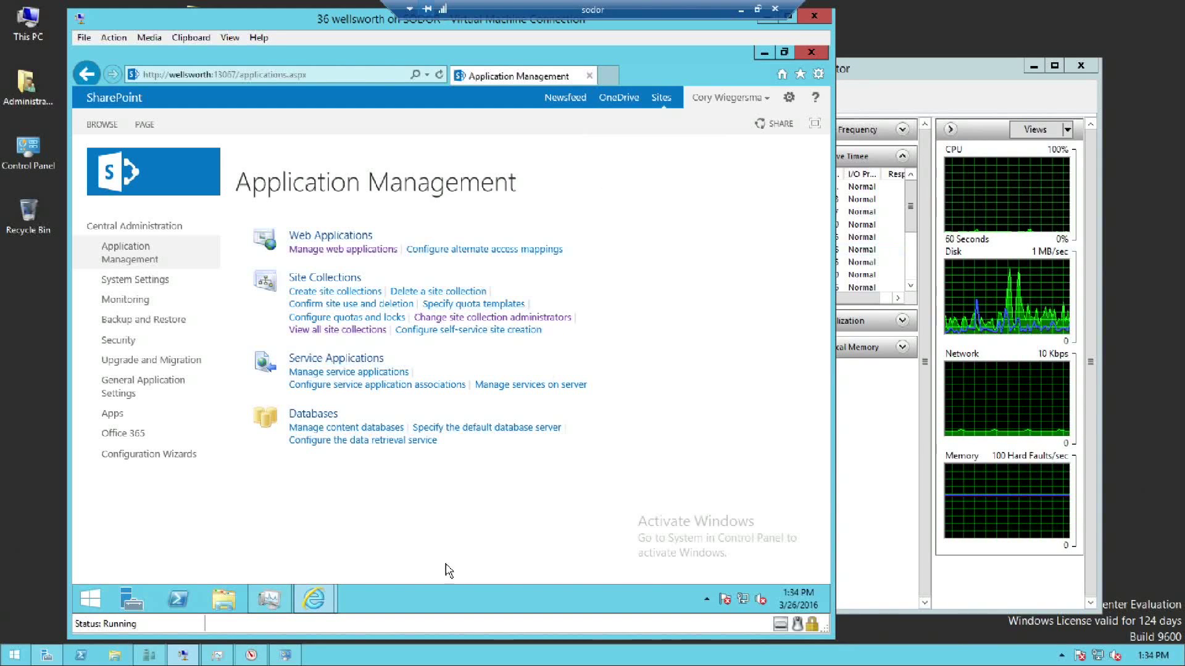
right_click(401, 600)
click(459, 550)
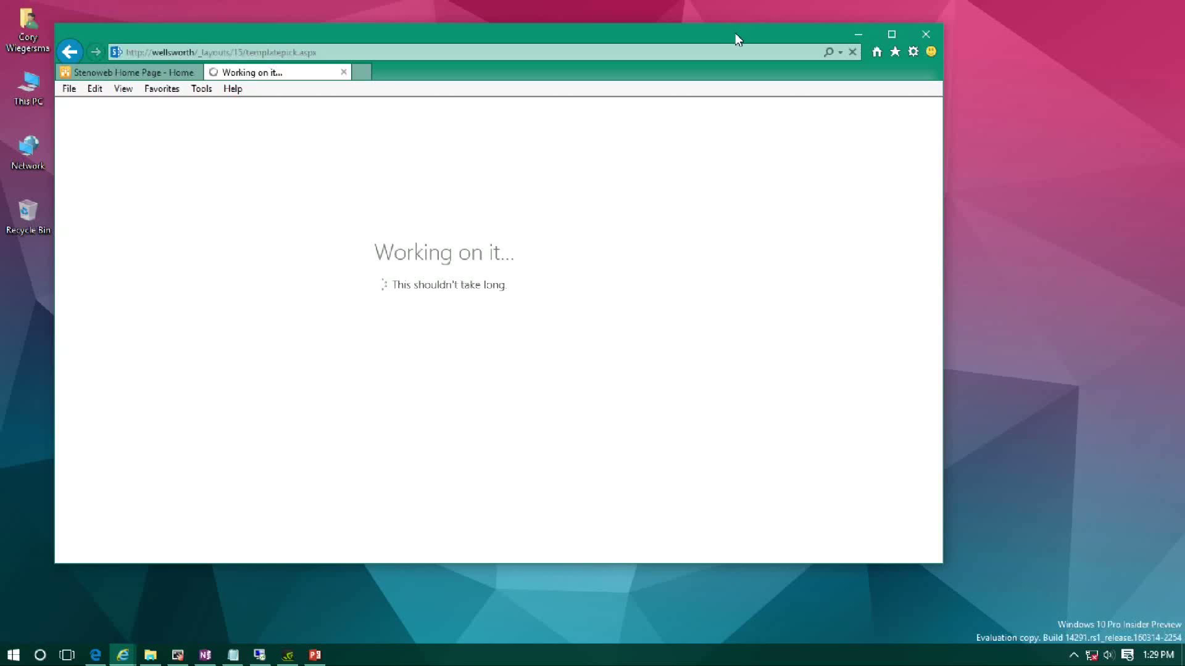
drag(714, 37, 742, 47)
mouse_move(708, 6)
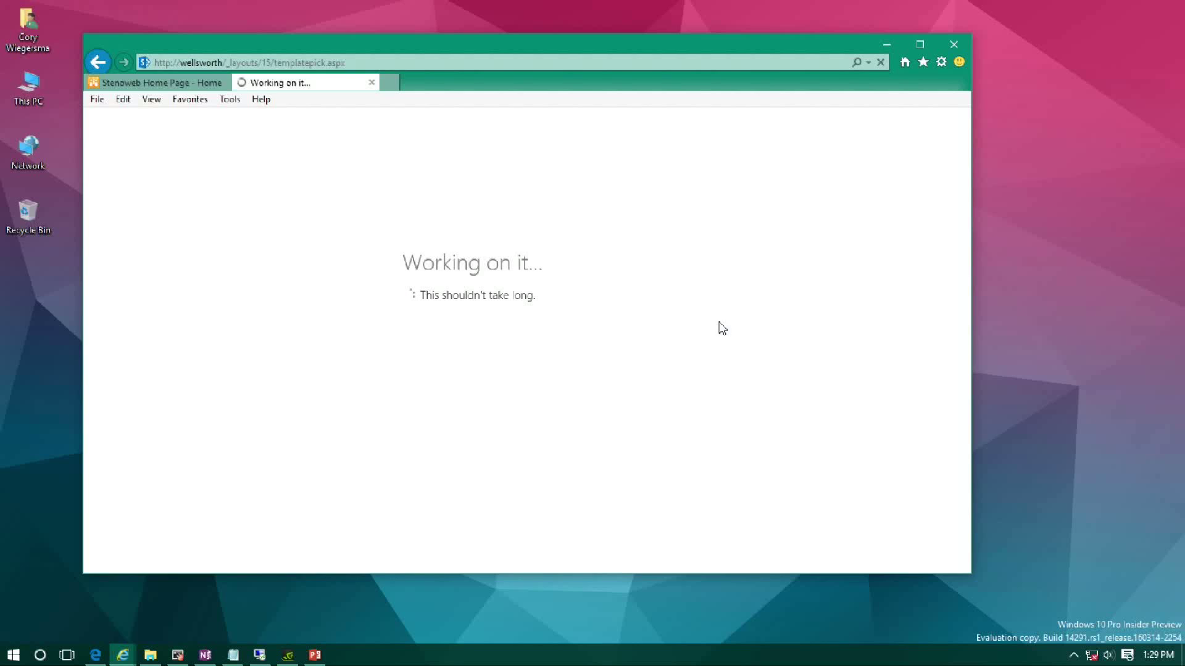
mouse_move(568, 1)
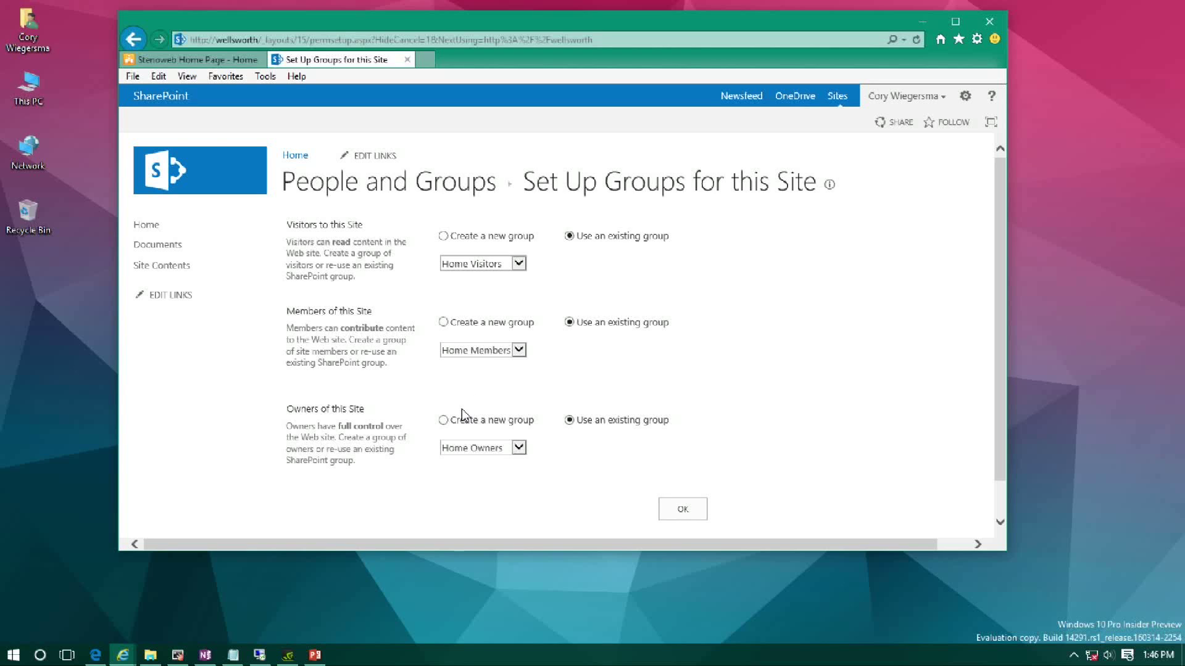
scroll(495, 382, down, 1)
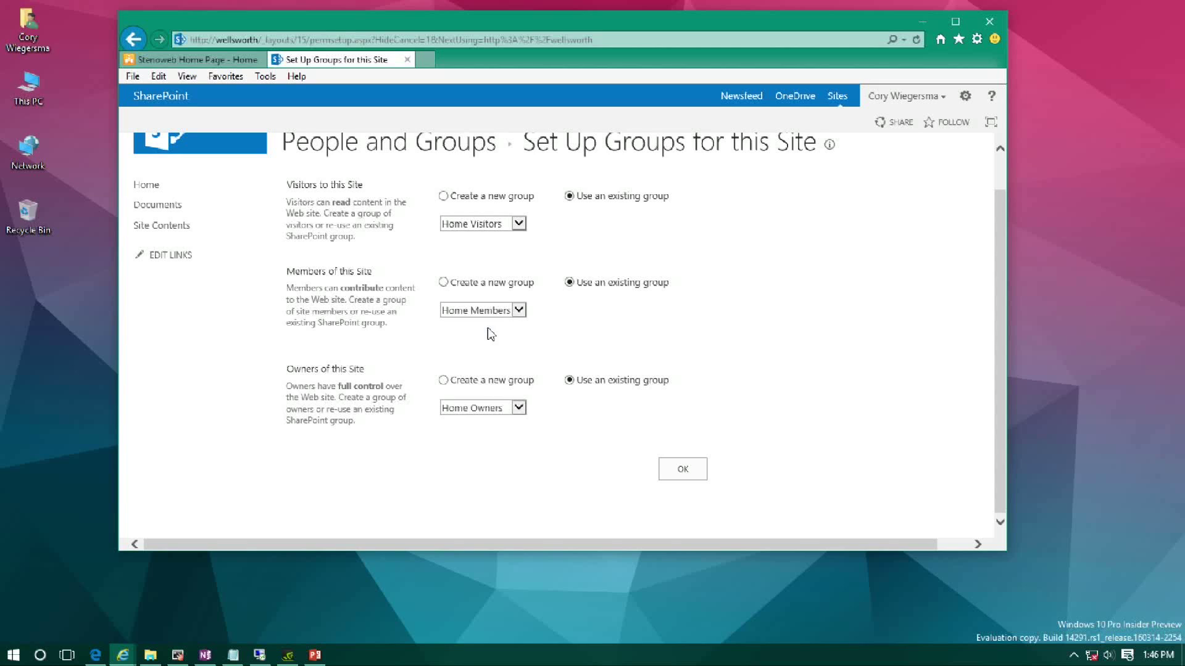
click(444, 196)
click(444, 282)
click(444, 381)
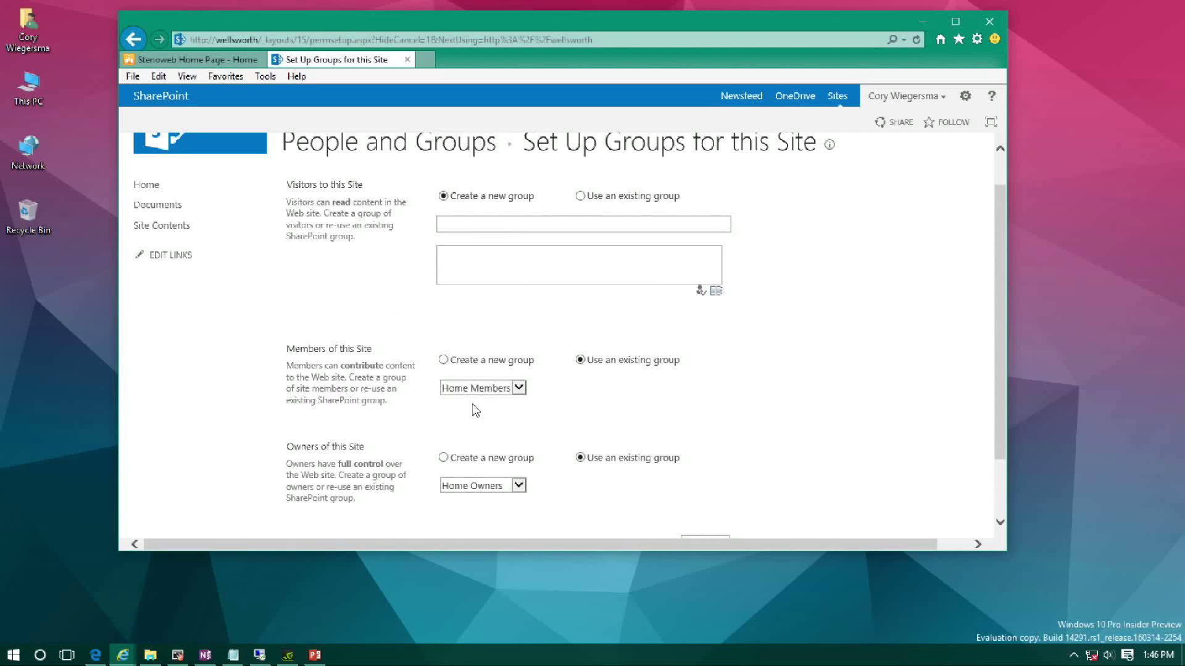
scroll(500, 373, up, 1)
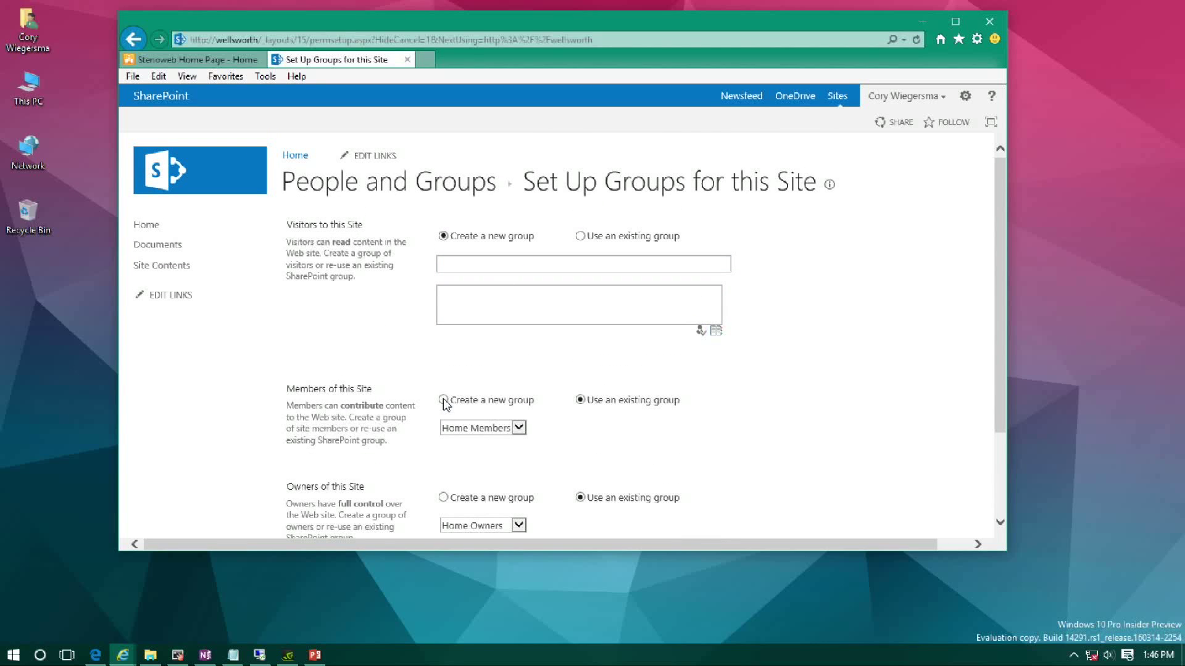
click(584, 238)
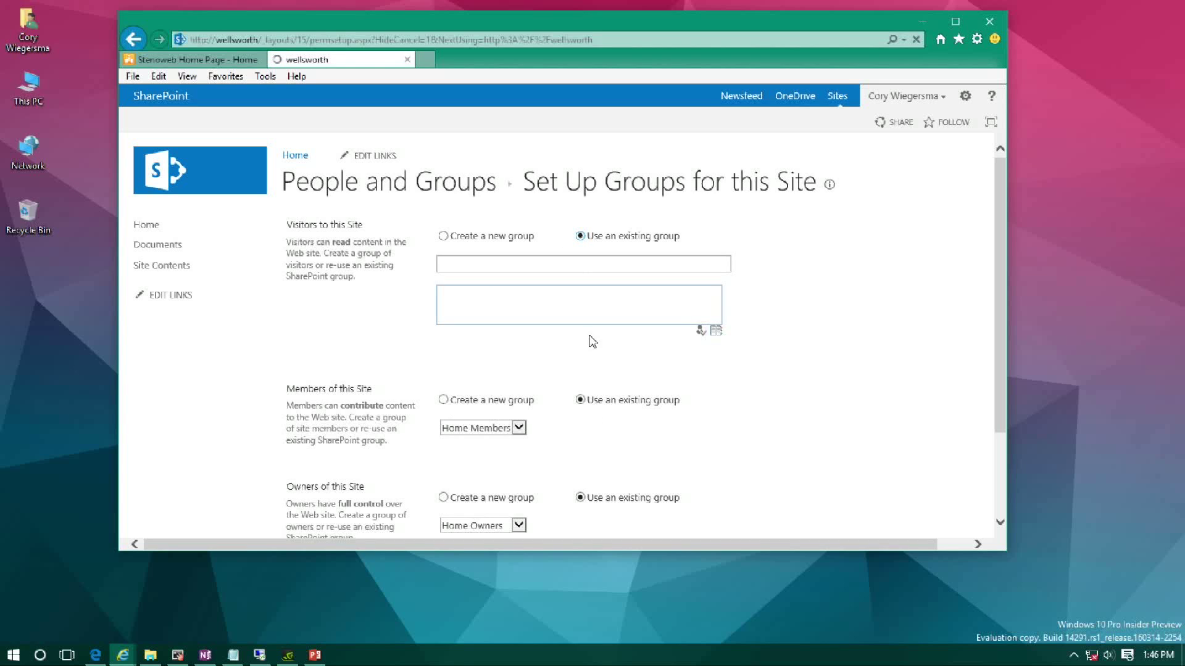
- Assign the existing Home Members group to the site's visitors, and check which existing groups are offered for the owners
click(519, 264)
click(503, 263)
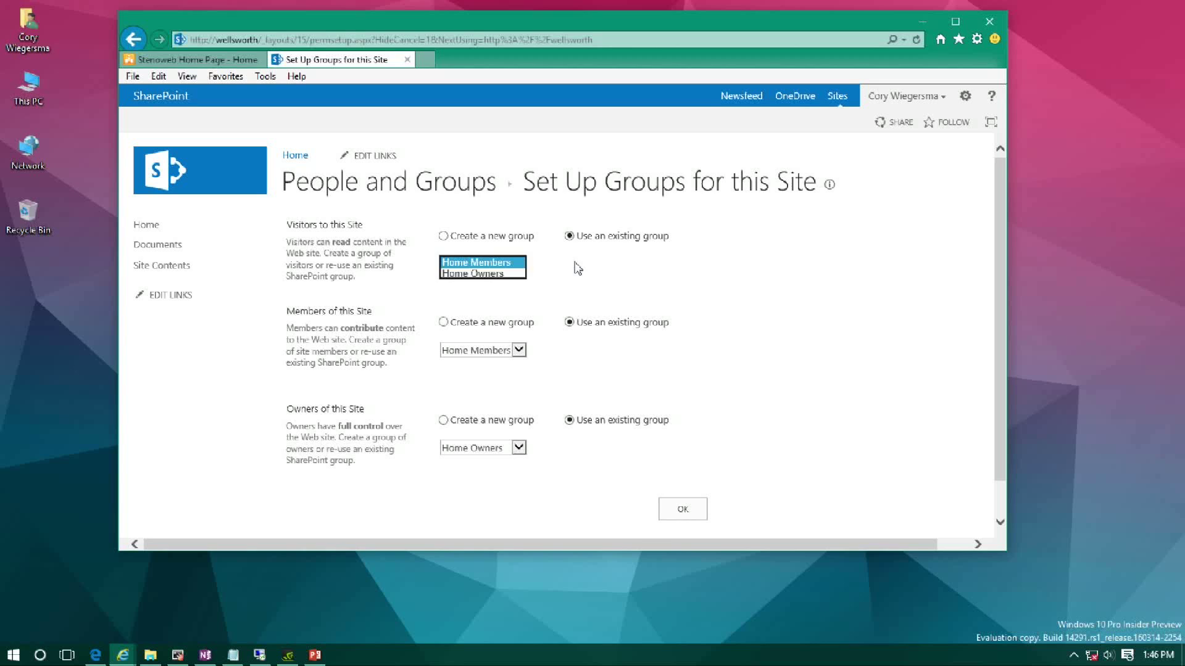
scroll(578, 402, down, 1)
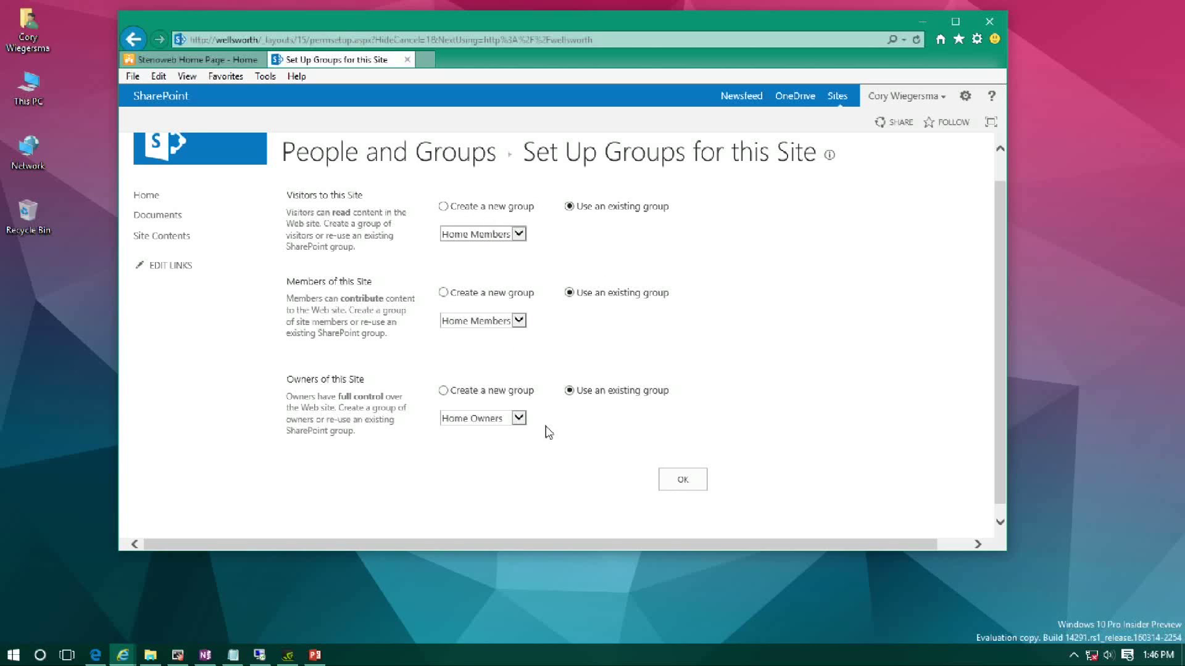
click(503, 418)
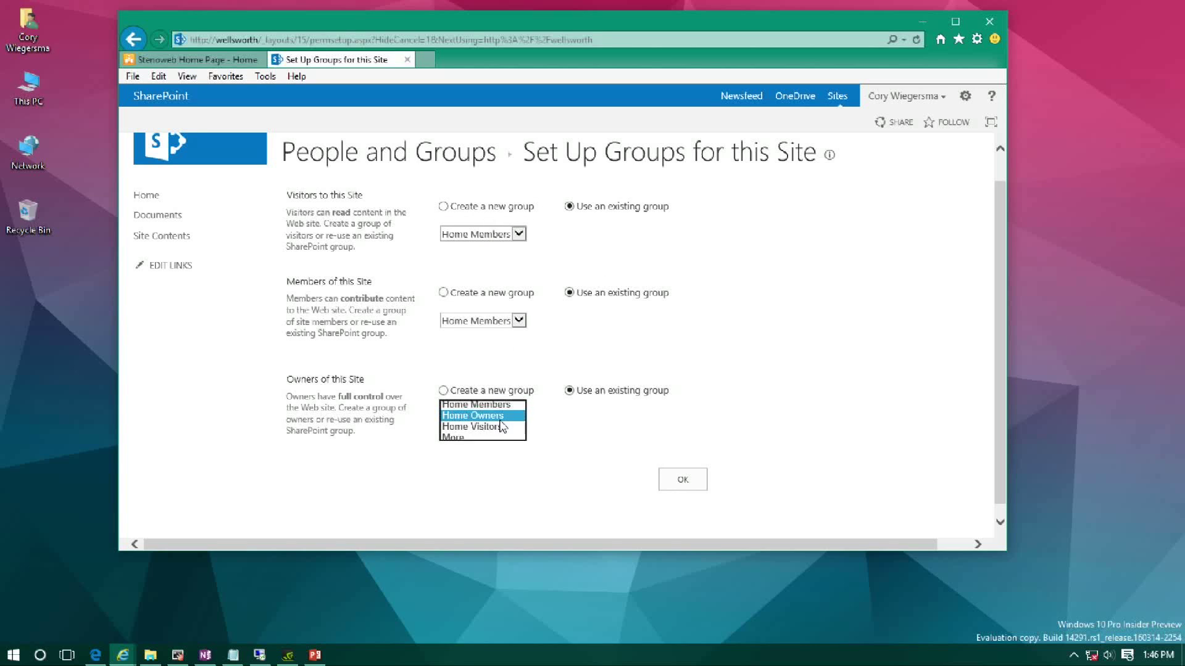
click(559, 428)
- Read through the permission descriptions for visitors, members and owners, and confirm the site's group setup
drag(318, 214, 359, 224)
click(366, 350)
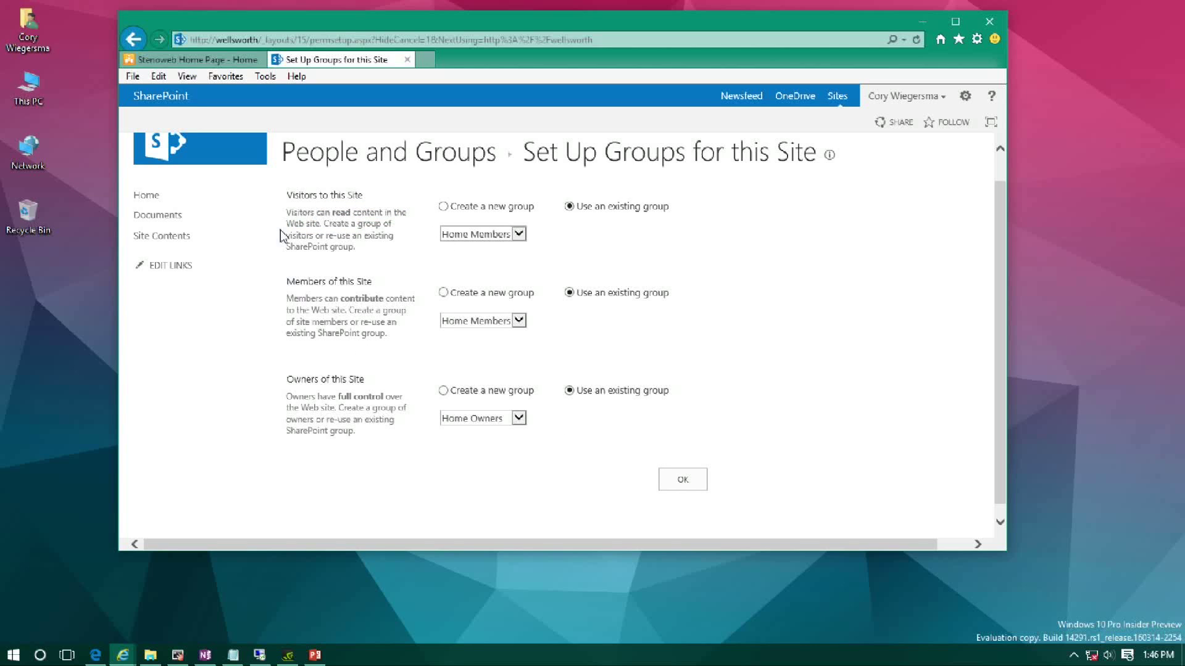
drag(286, 210, 356, 243)
click(319, 296)
drag(296, 305, 377, 356)
drag(303, 398, 344, 441)
click(517, 501)
scroll(613, 479, up, 1)
scroll(633, 442, down, 1)
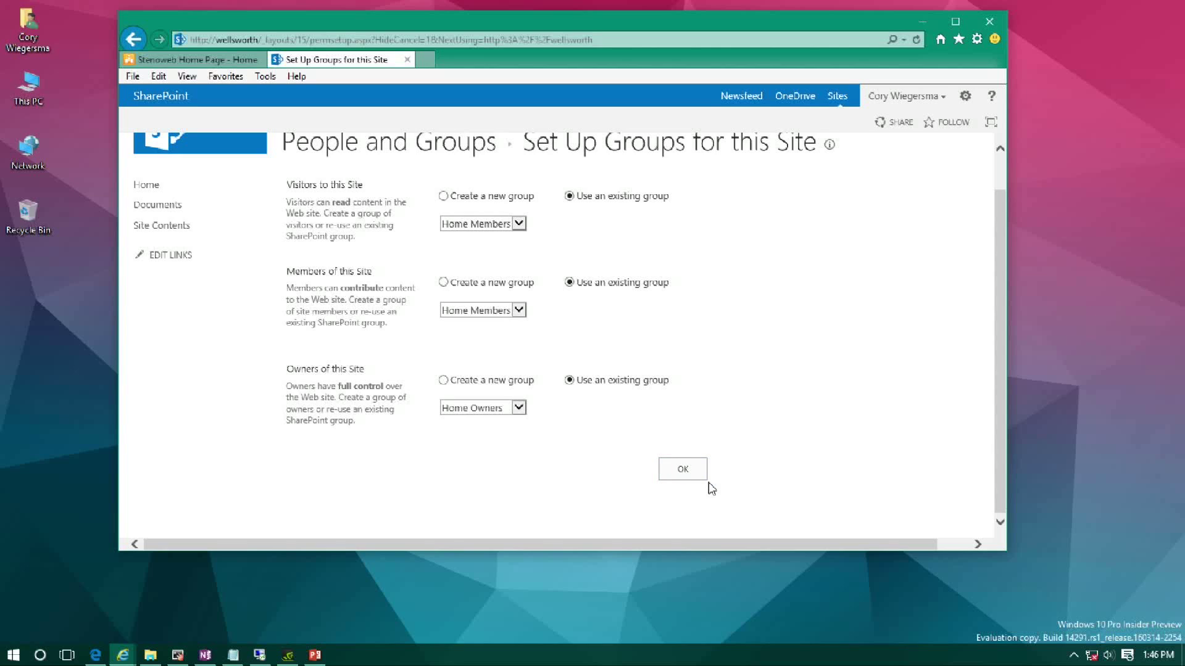
click(691, 474)
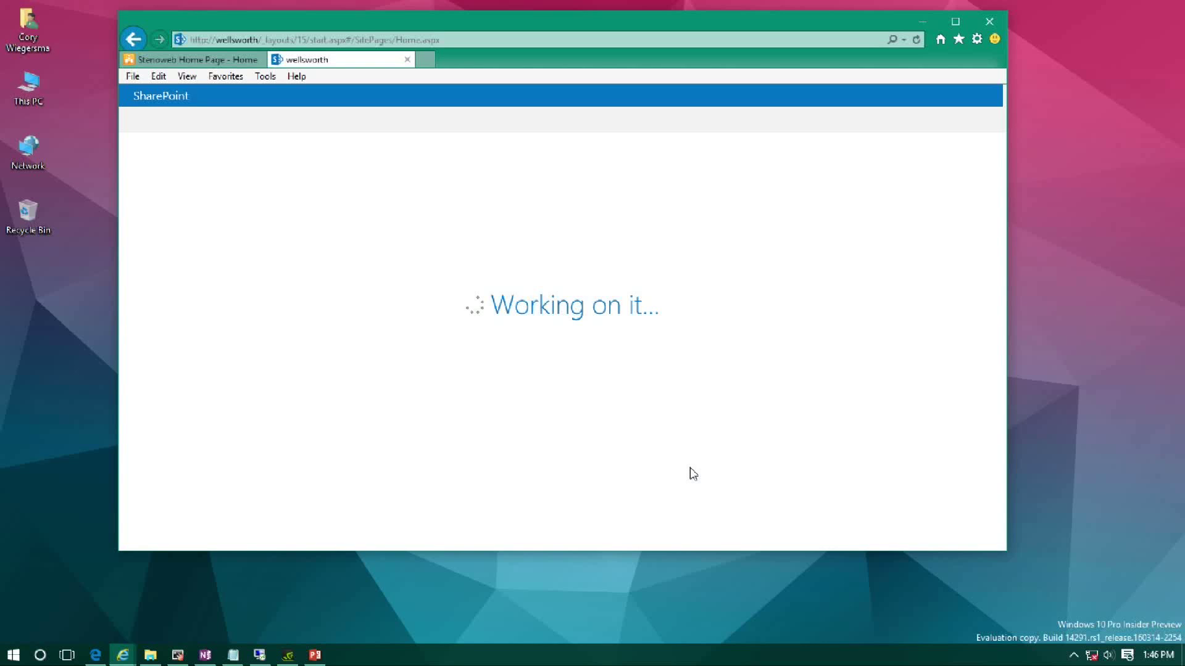
- Sign in to the Stenoweb site in its open page and open the list of all site content
click(197, 60)
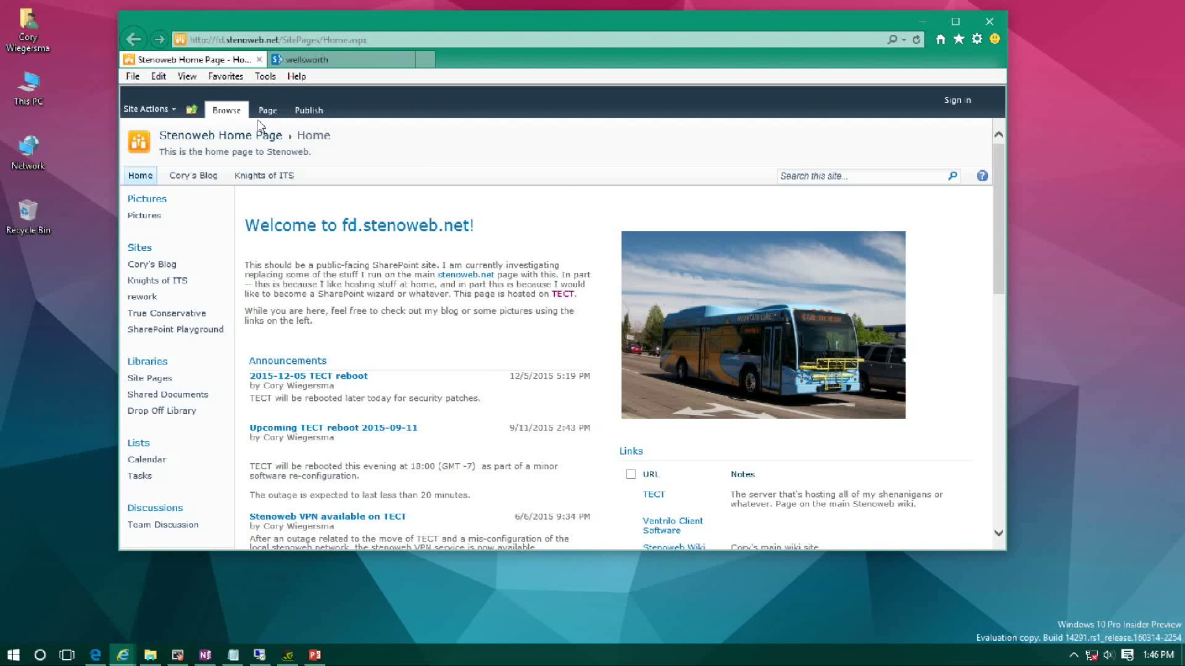
click(954, 108)
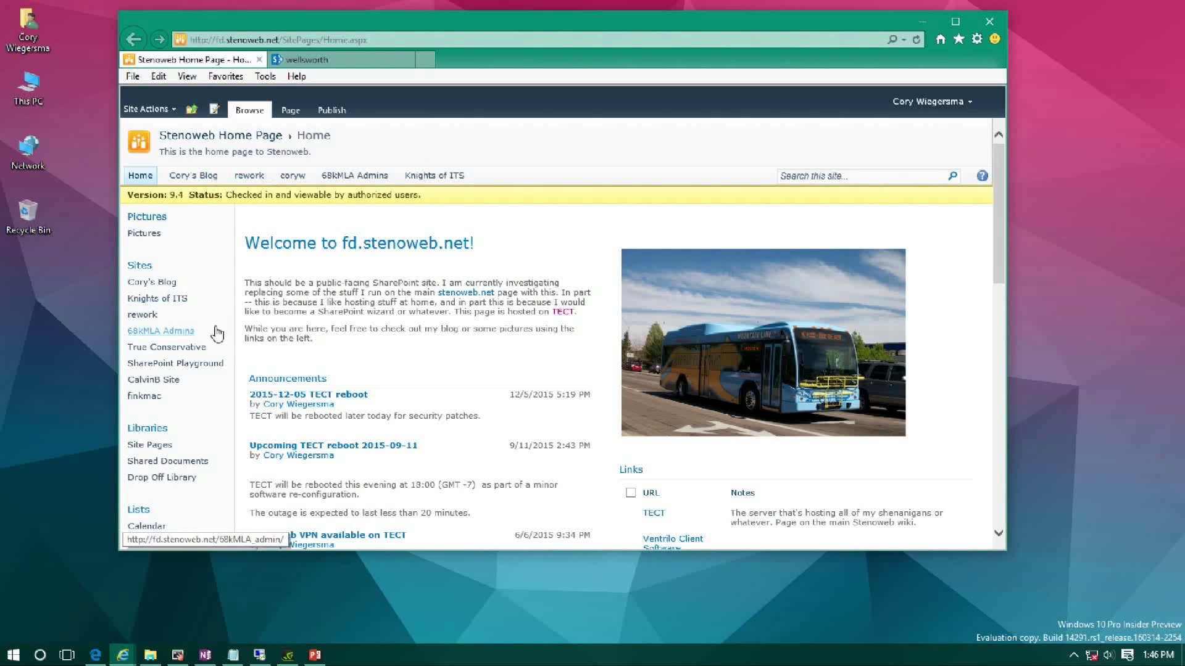
scroll(186, 371, down, 3)
click(173, 416)
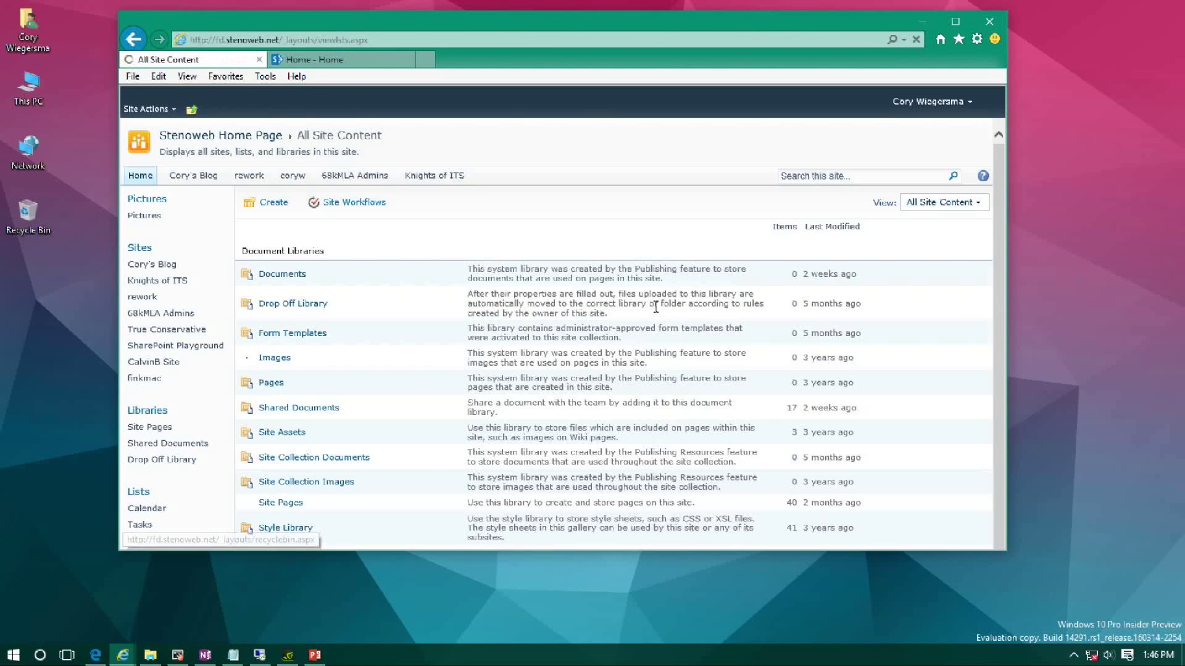
- Try to open the Pages library from the Stenoweb site content, and go back to the site
scroll(508, 333, down, 2)
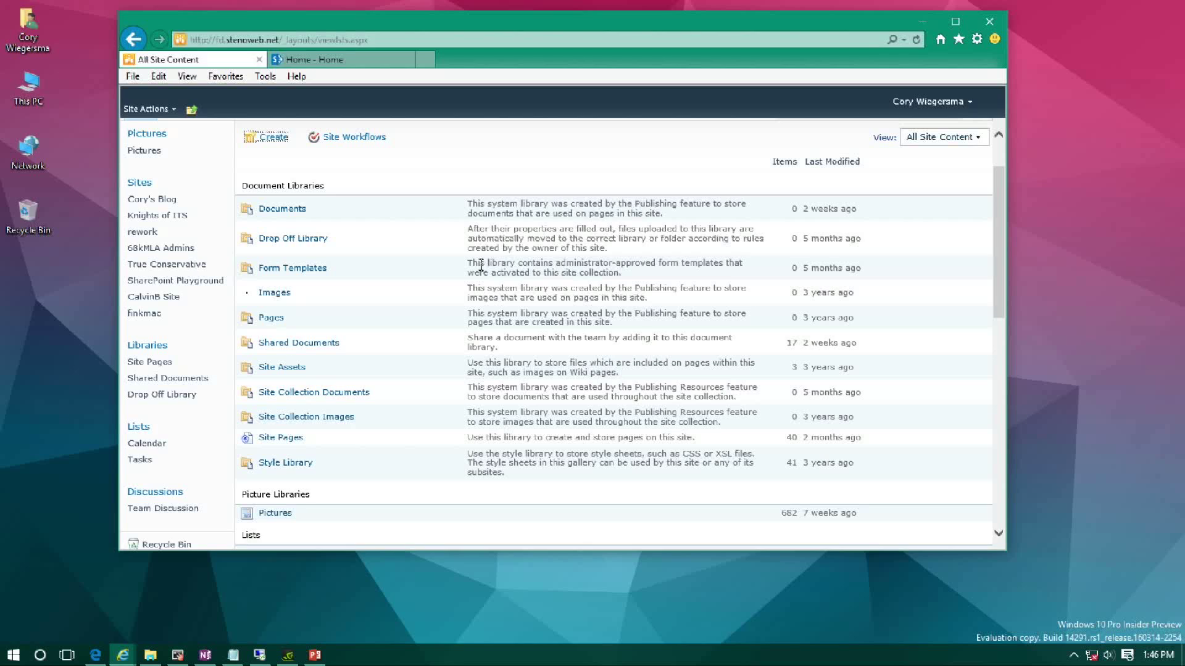
click(271, 319)
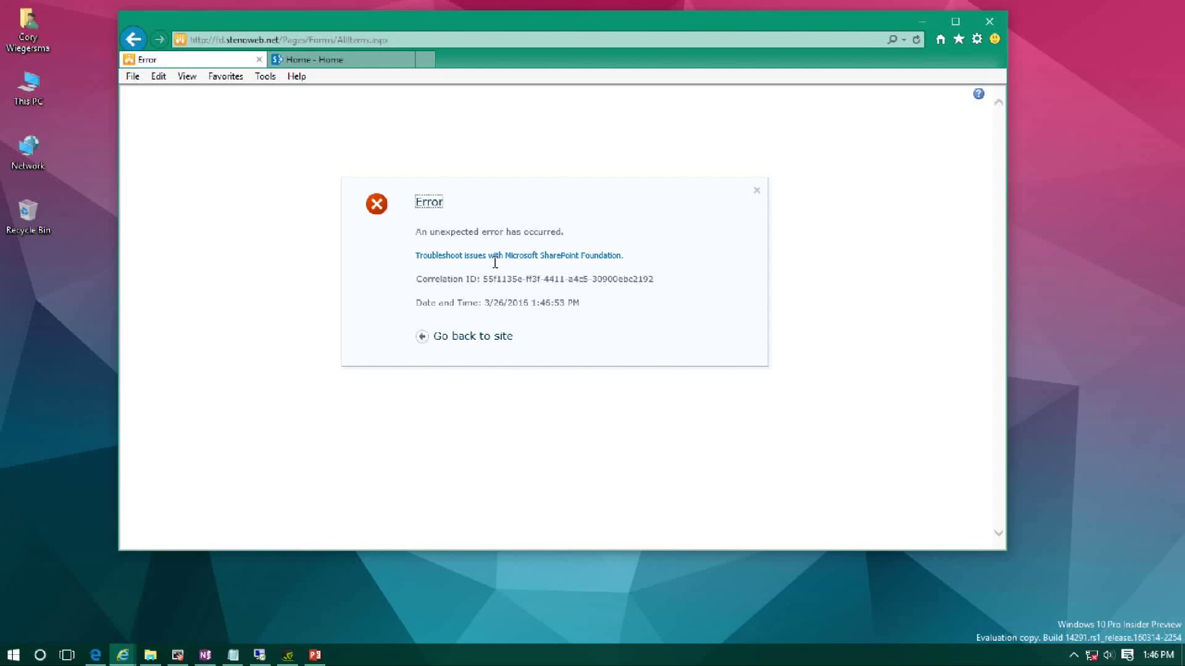
click(474, 337)
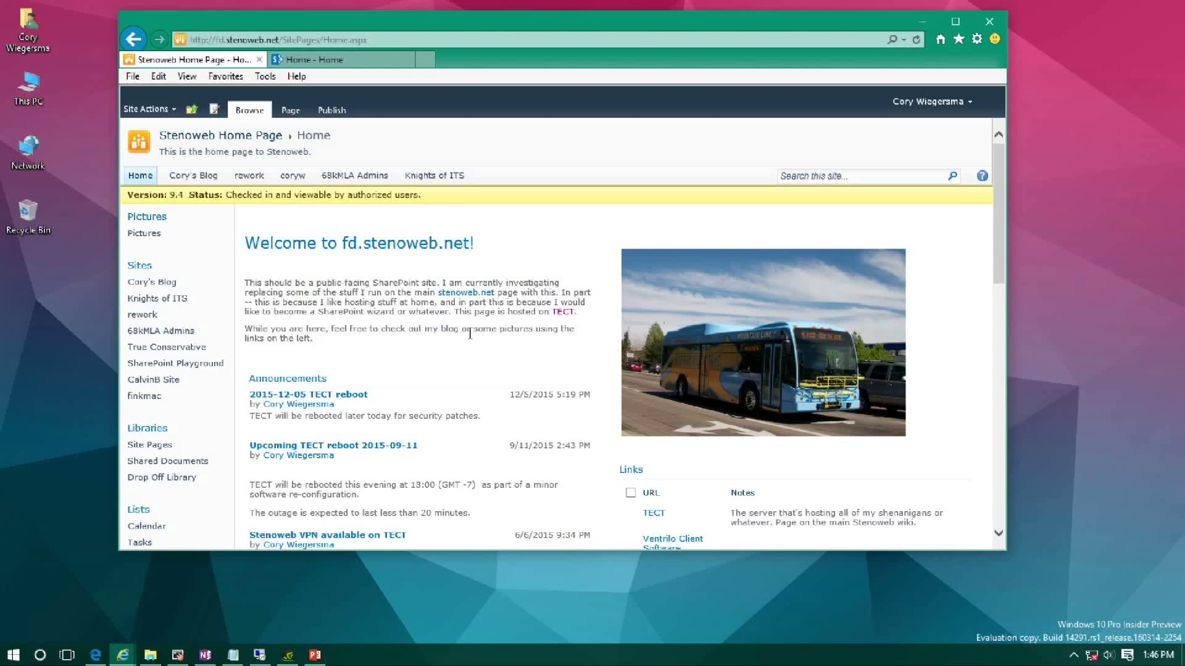
- Open the Site Pages library from Stenoweb's full site content list and view its knarvik page
scroll(370, 321, down, 5)
click(156, 275)
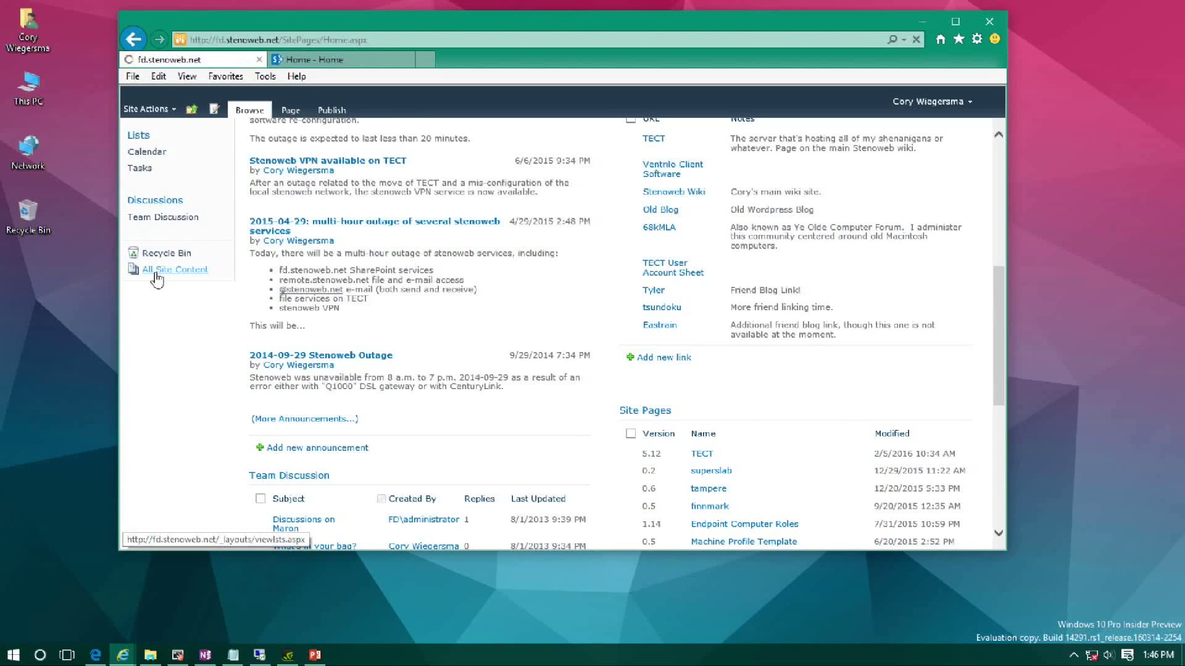
scroll(406, 370, down, 3)
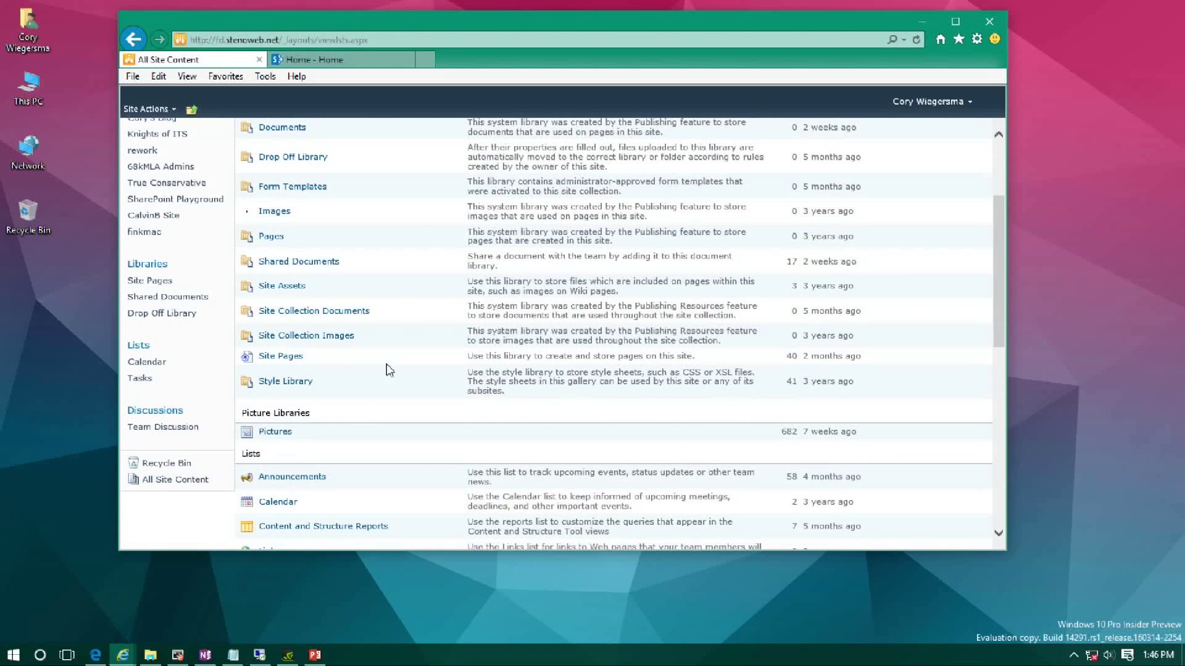
click(281, 356)
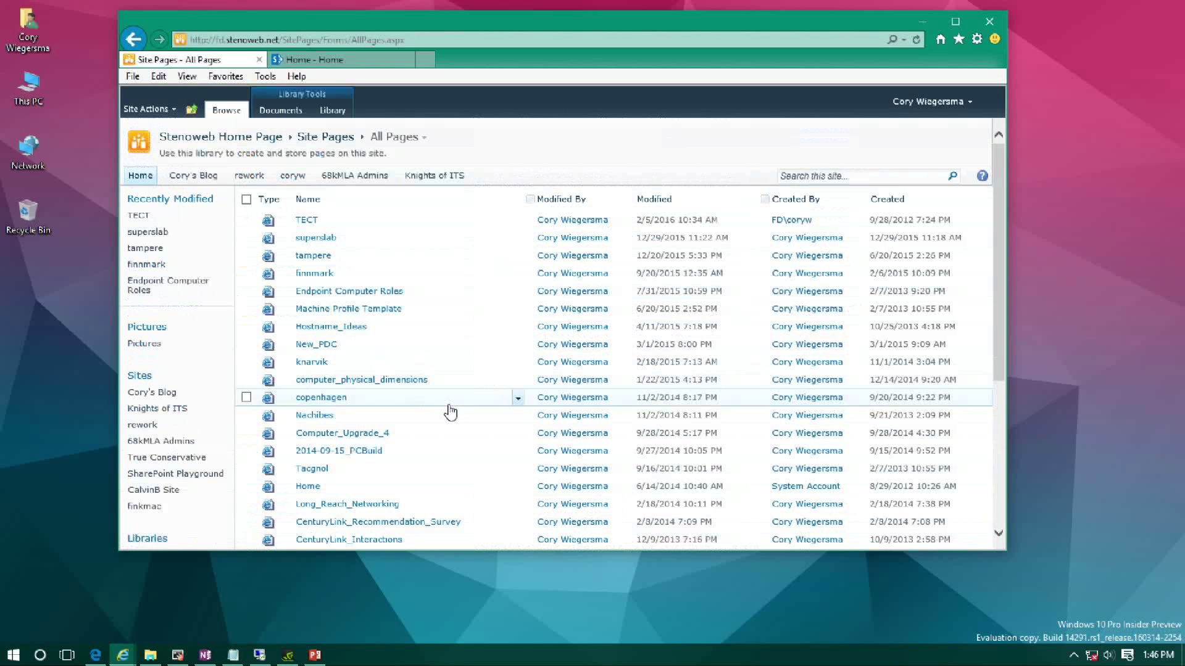
click(313, 364)
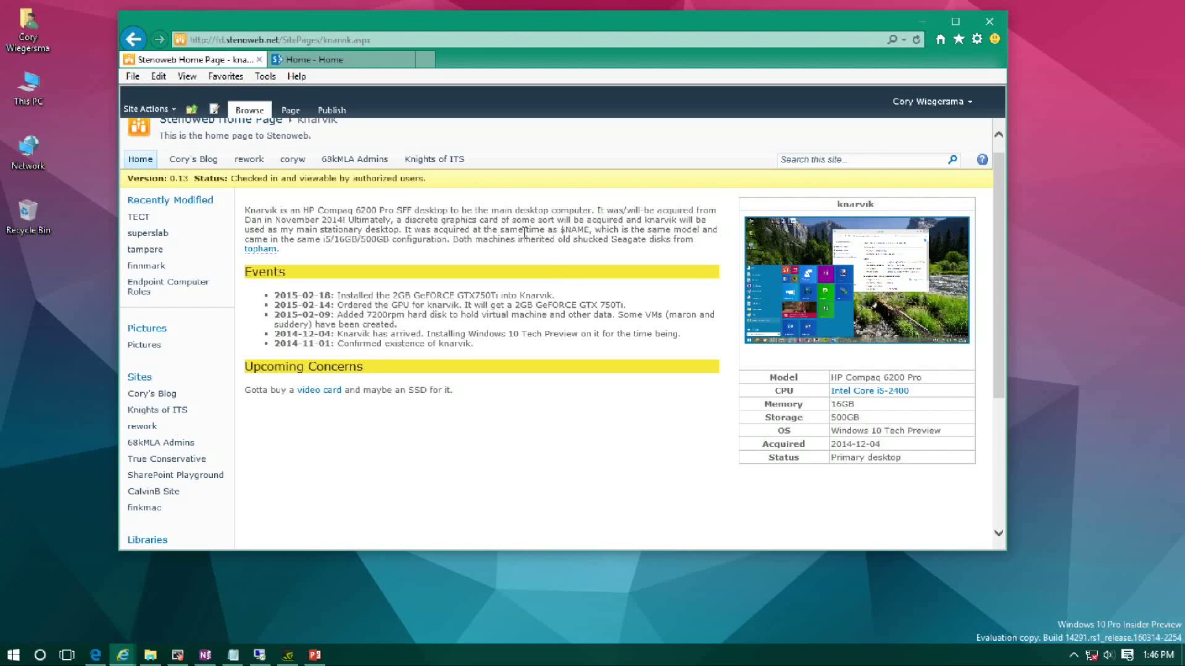
- Return to the wellsworth team site, put the cursor in its newsfeed box, and open the Documents library
click(321, 62)
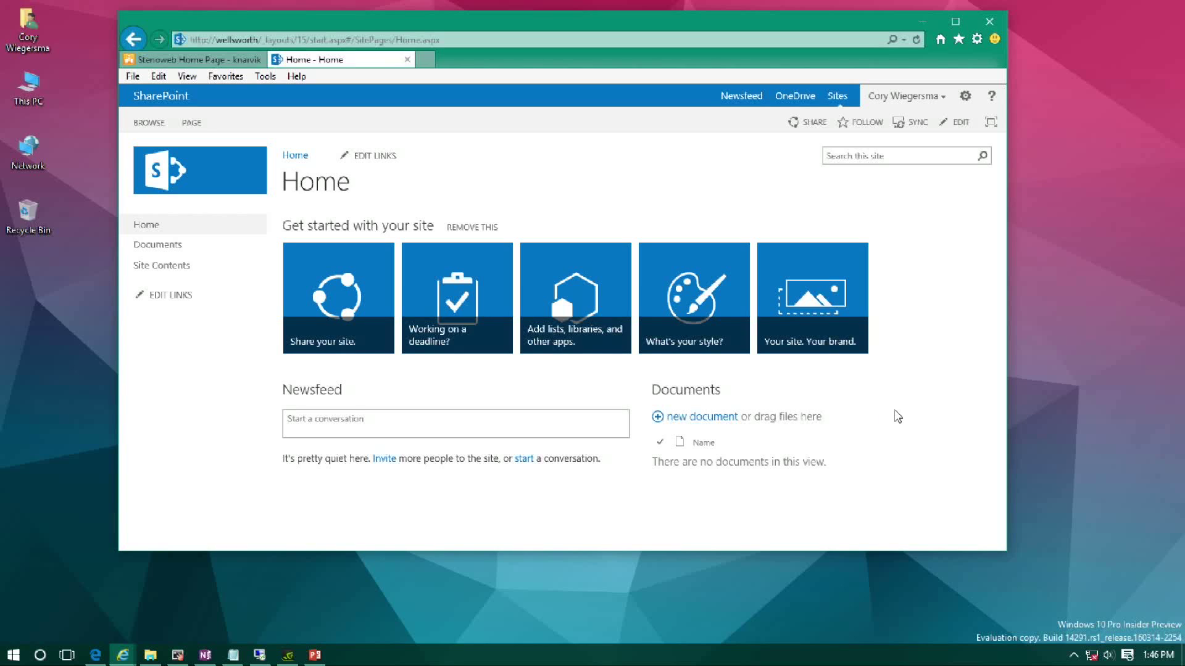
click(331, 422)
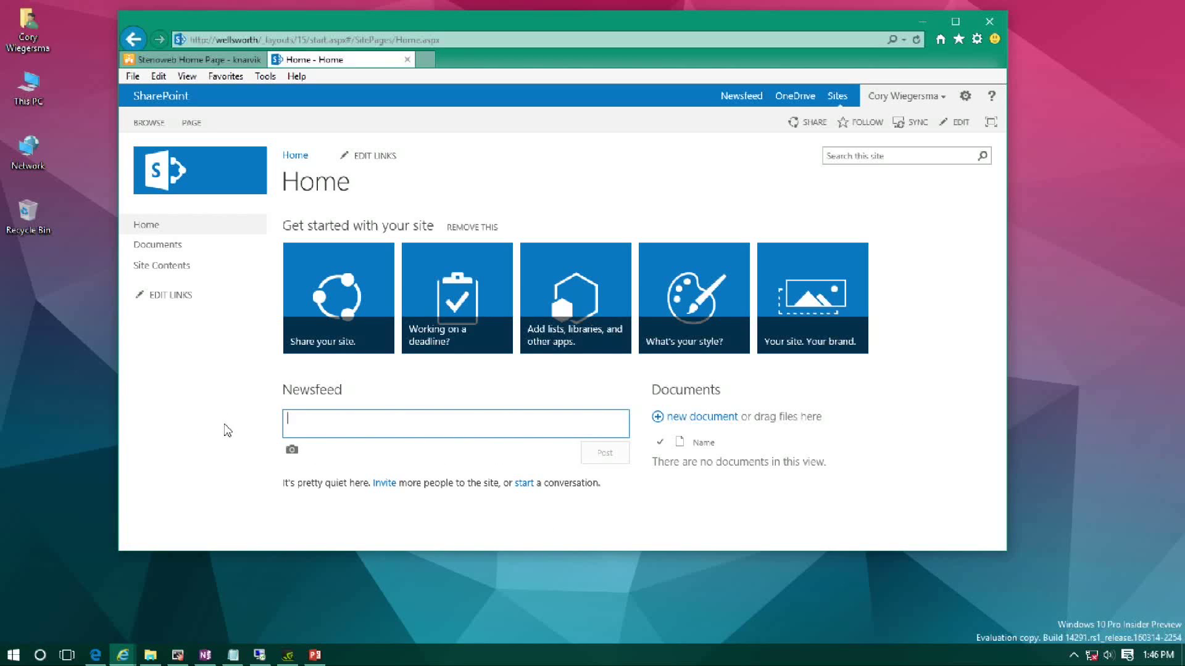
click(153, 245)
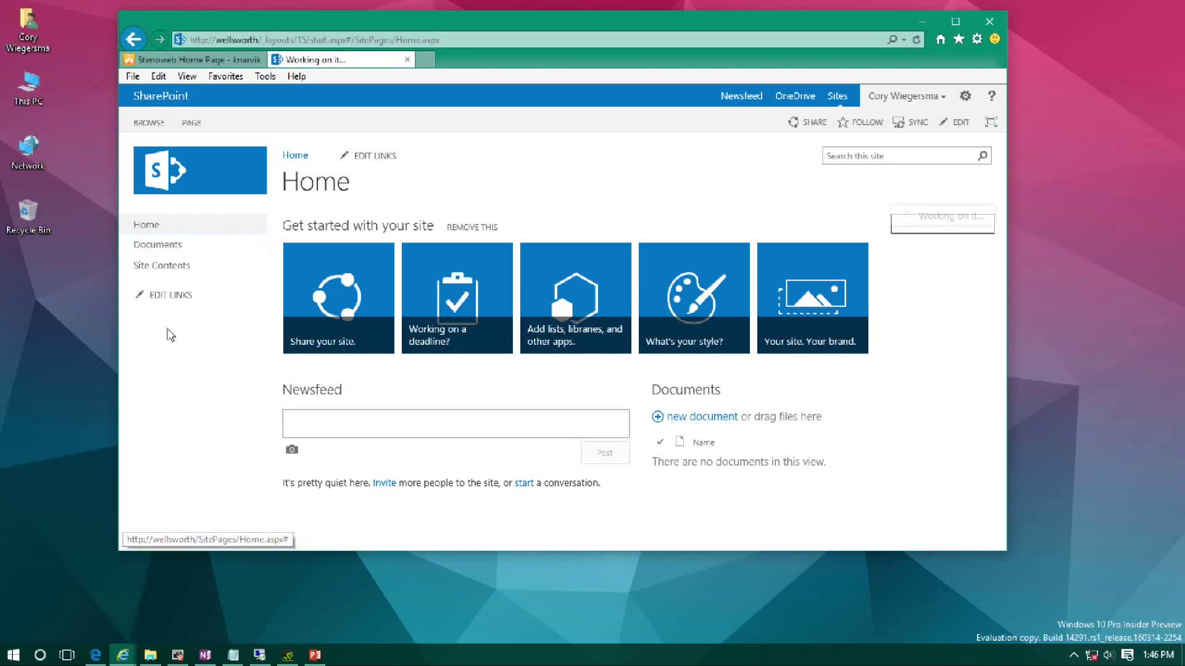
- Upload the Announcements Access database from the local Documents folder to the wellsworth Documents library
drag(415, 26, 486, 28)
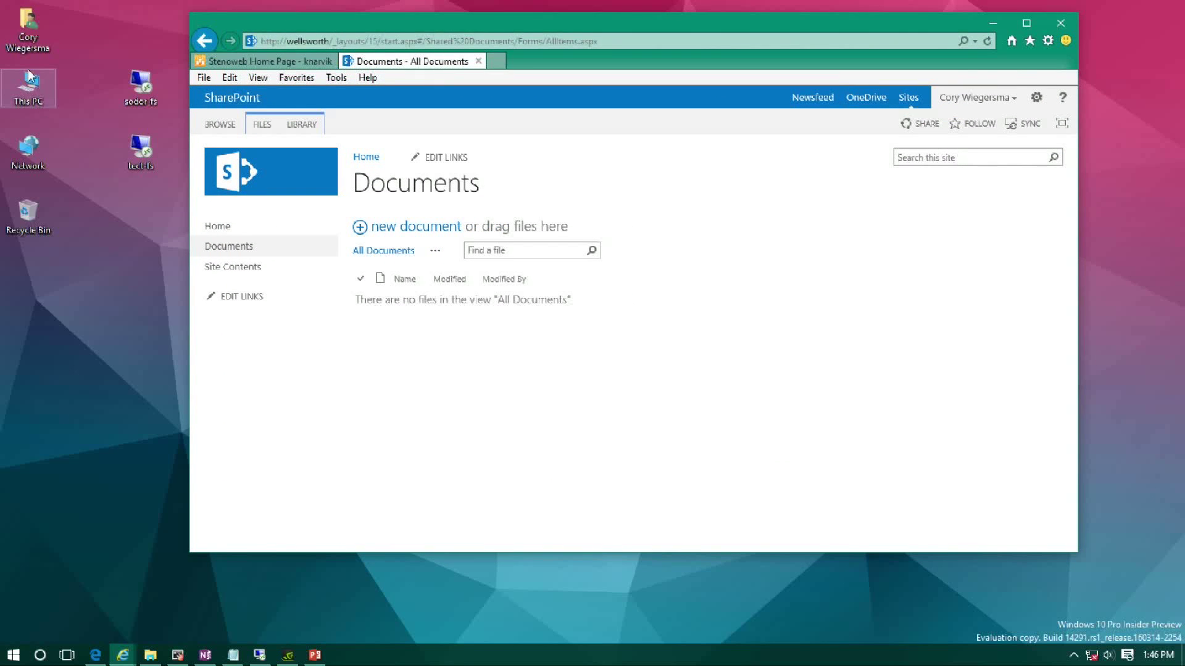
double_click(29, 34)
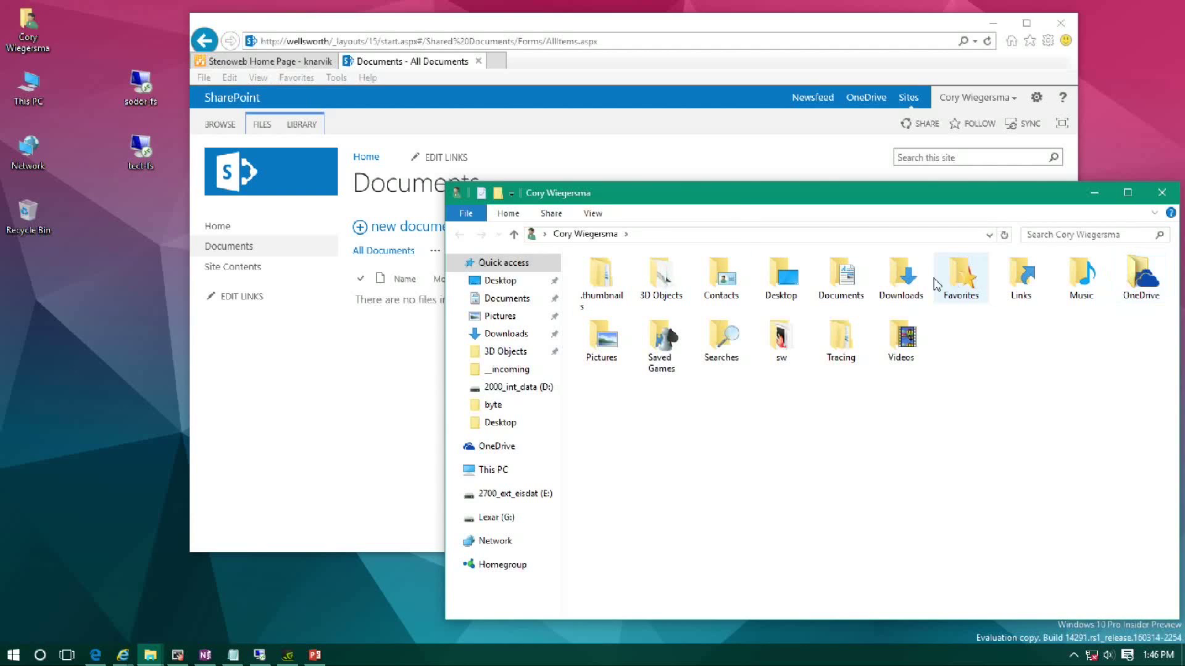
double_click(841, 276)
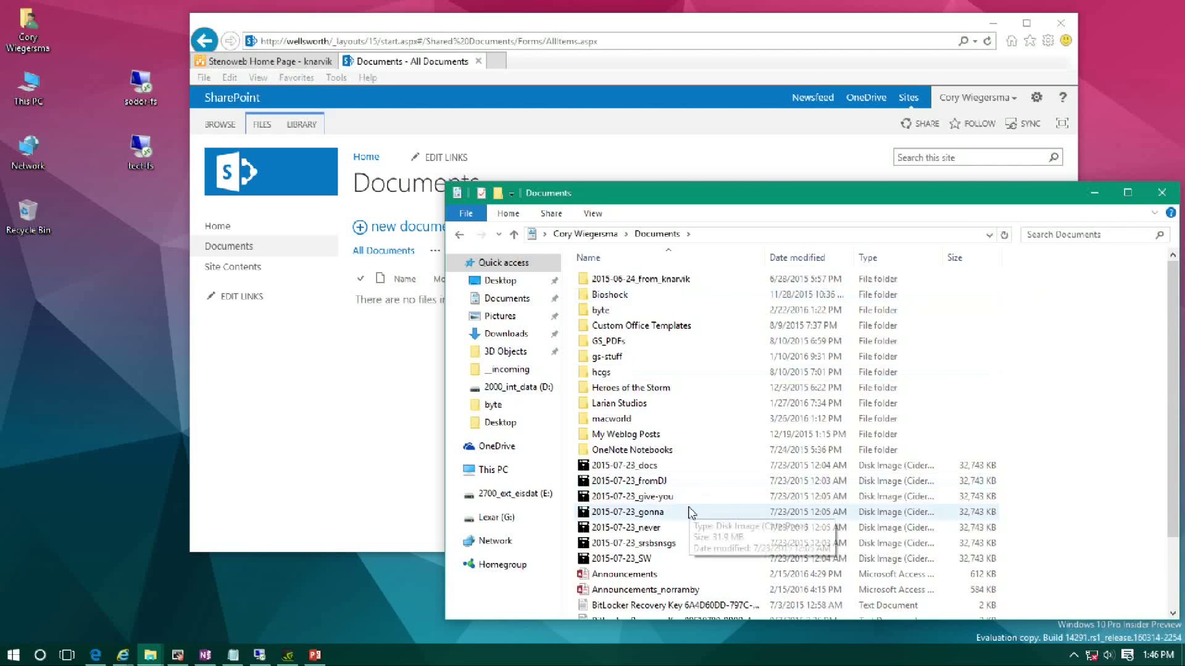
scroll(808, 494, down, 2)
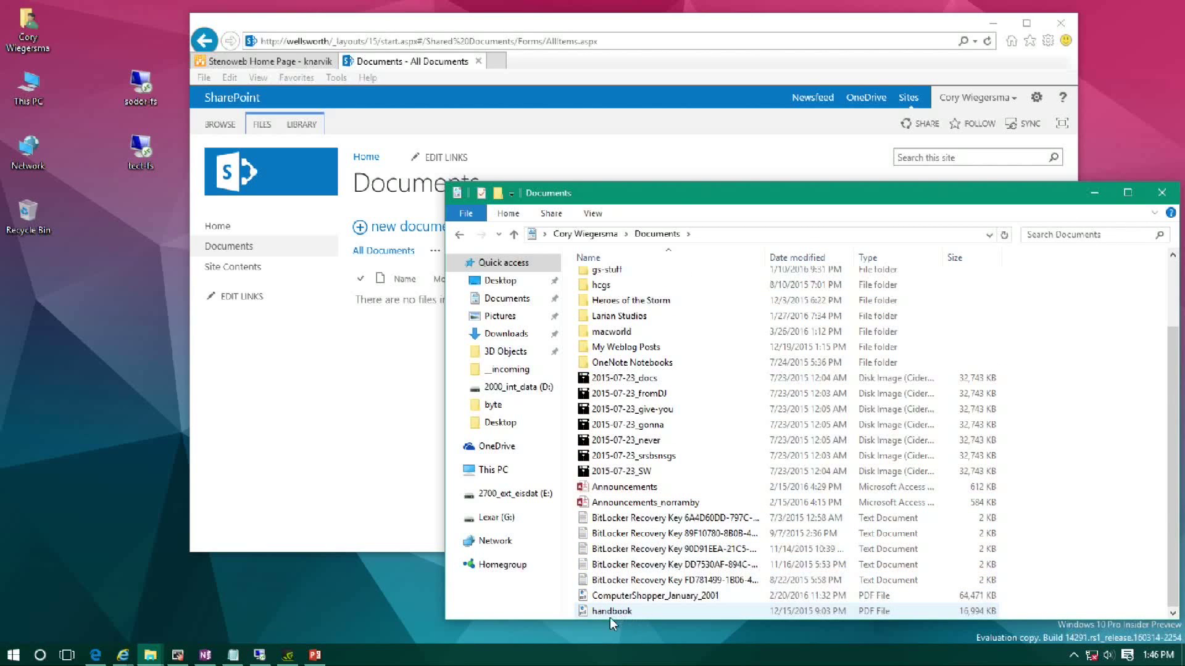
scroll(697, 444, up, 2)
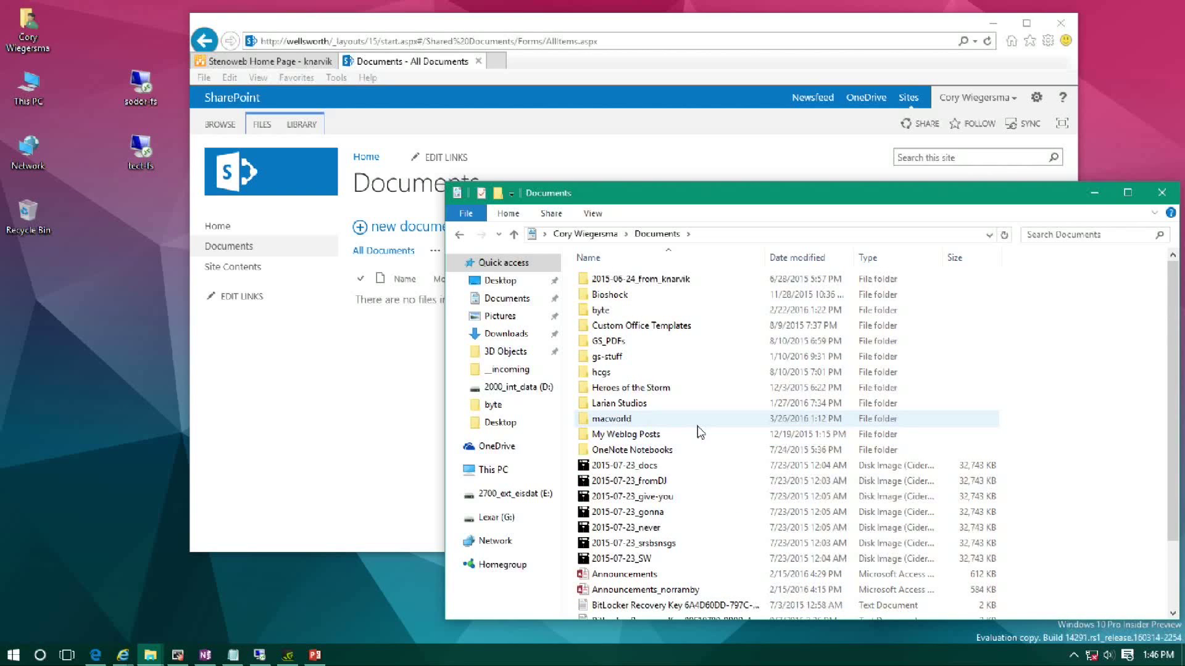
scroll(699, 432, down, 2)
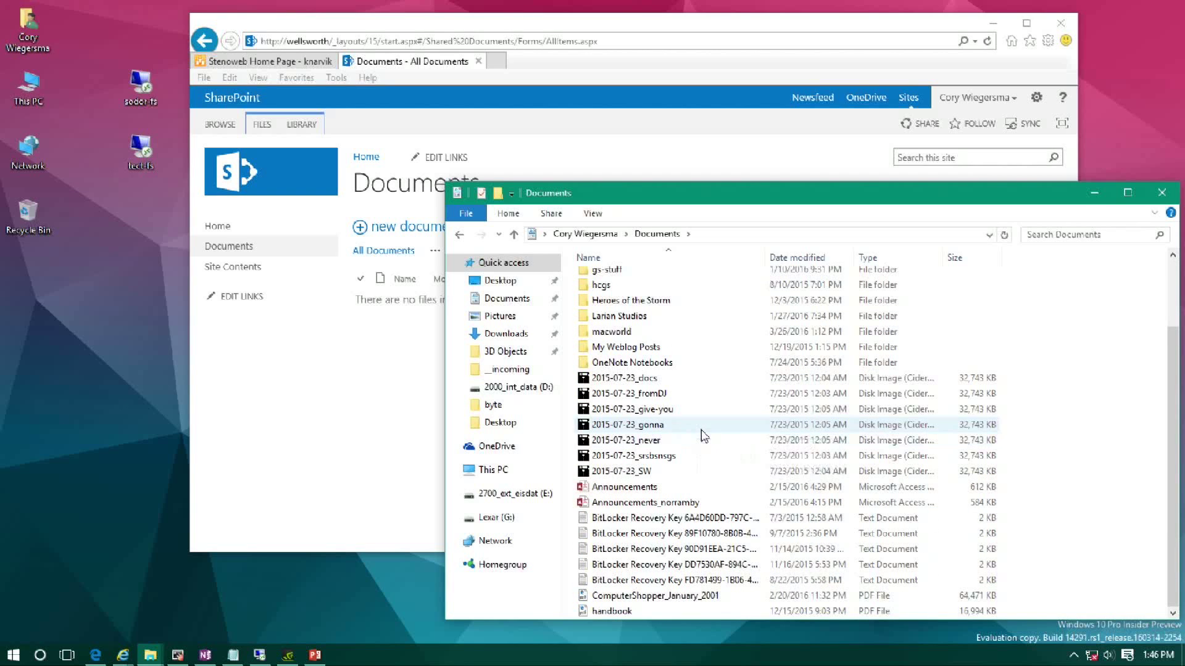
drag(626, 487, 399, 346)
click(559, 15)
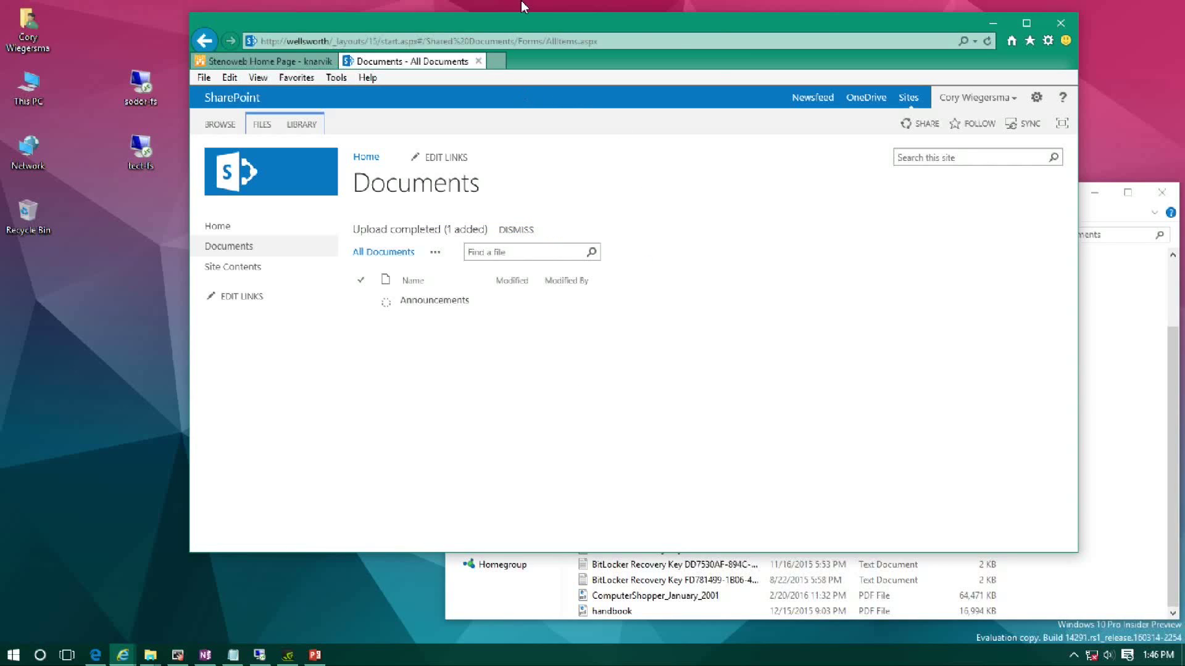
mouse_move(525, 4)
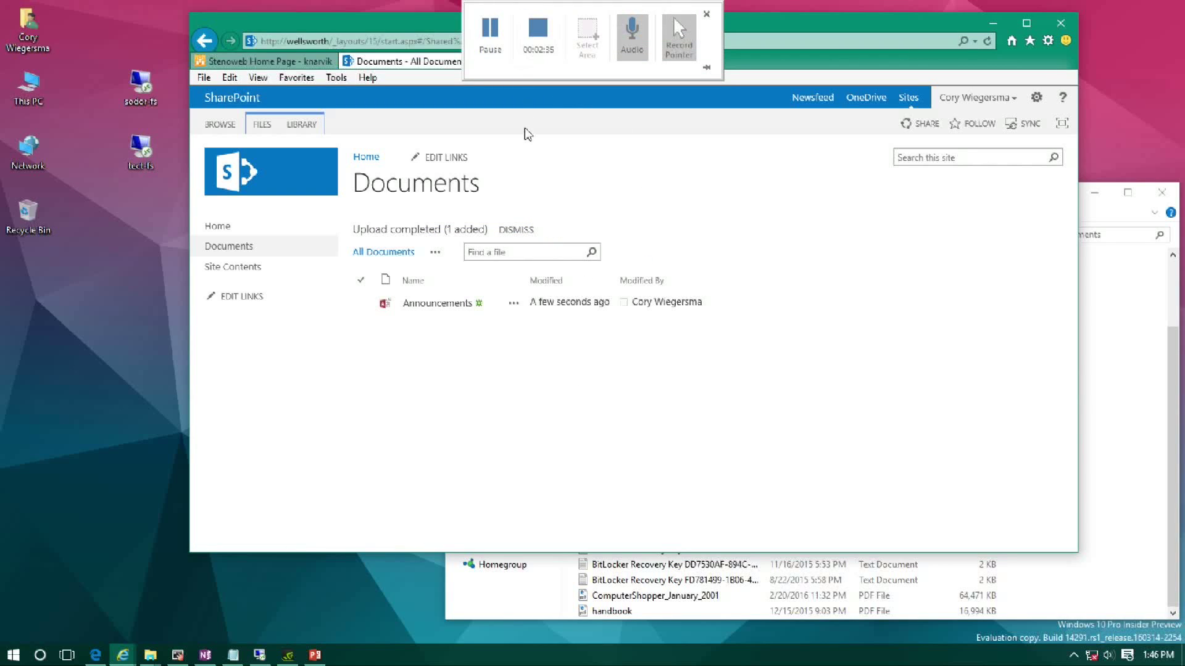
click(532, 35)
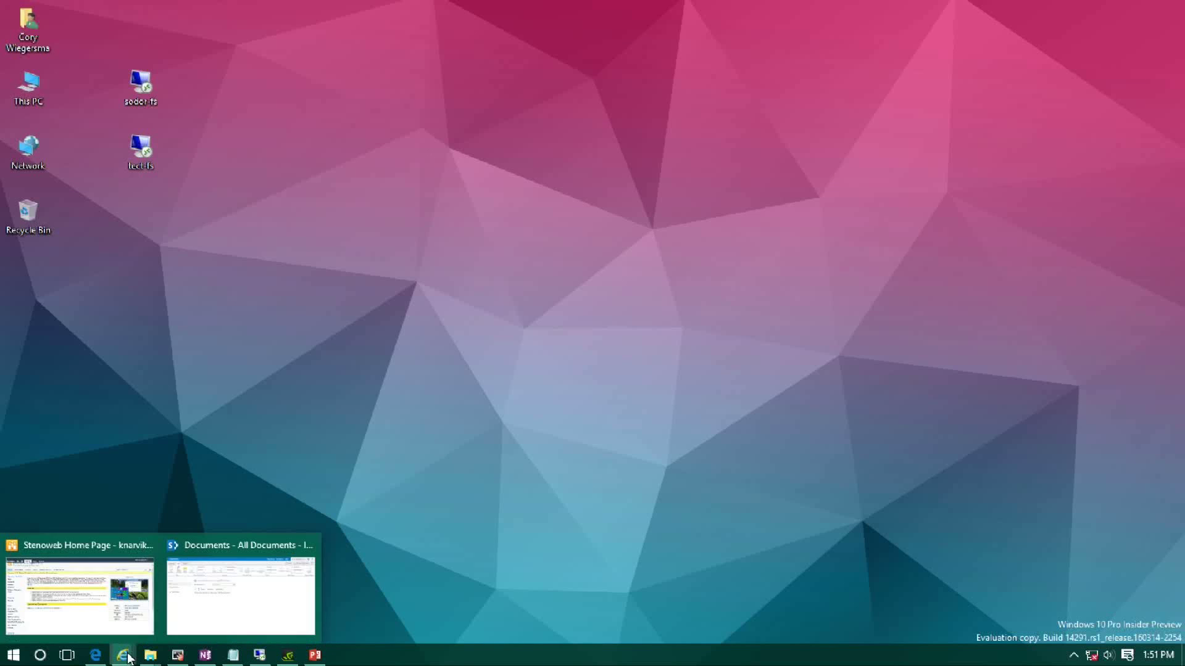
- Switch to the Stenoweb home page and look over its announcements, links, team discussion and site pages
click(90, 603)
scroll(433, 308, up, 1)
click(217, 181)
scroll(435, 344, down, 3)
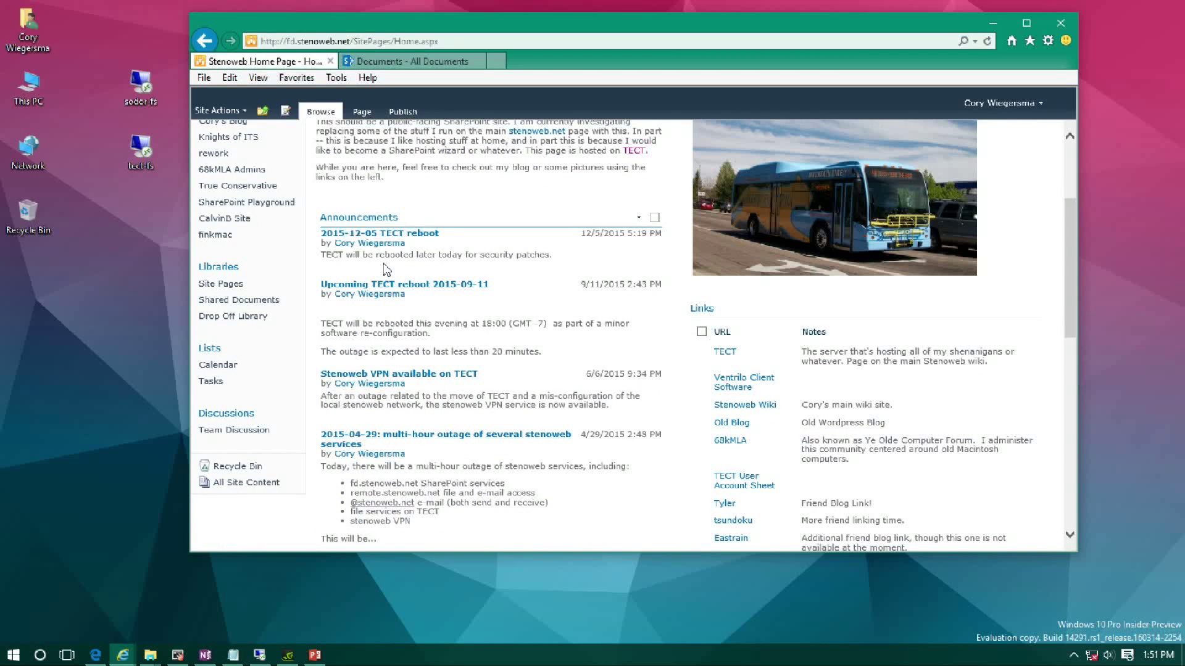
scroll(420, 426, down, 3)
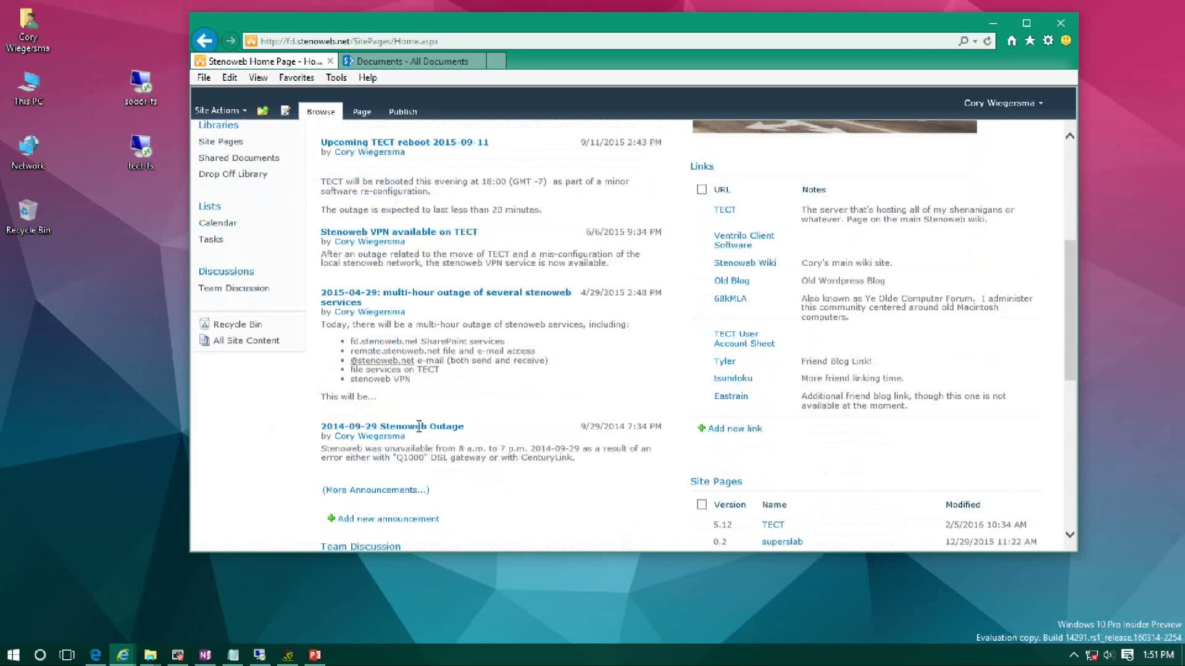
scroll(480, 398, down, 2)
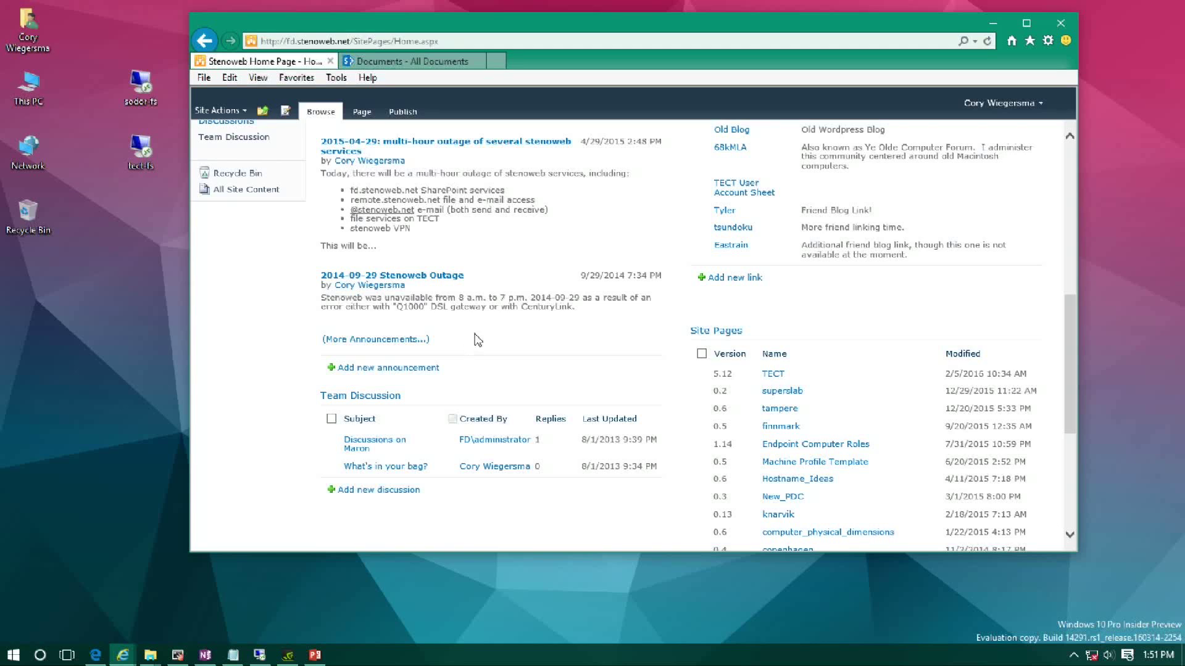
scroll(469, 344, up, 8)
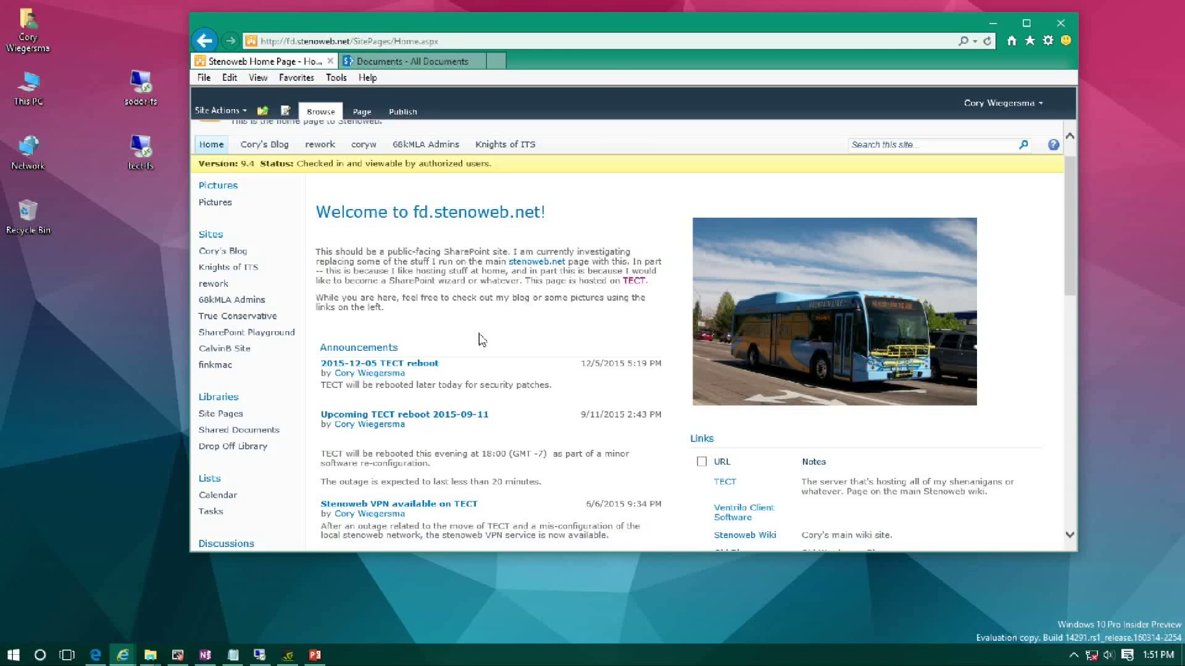
- Return to the wellsworth site's home page from its Documents library and open the apps available to add
click(404, 61)
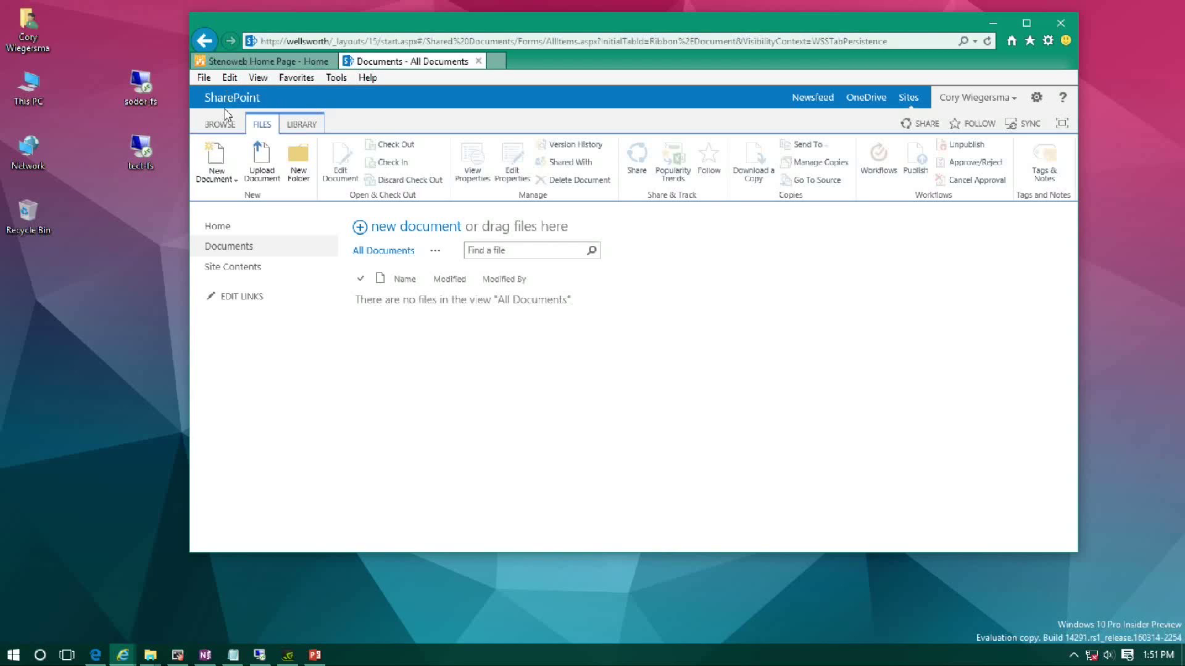
click(221, 125)
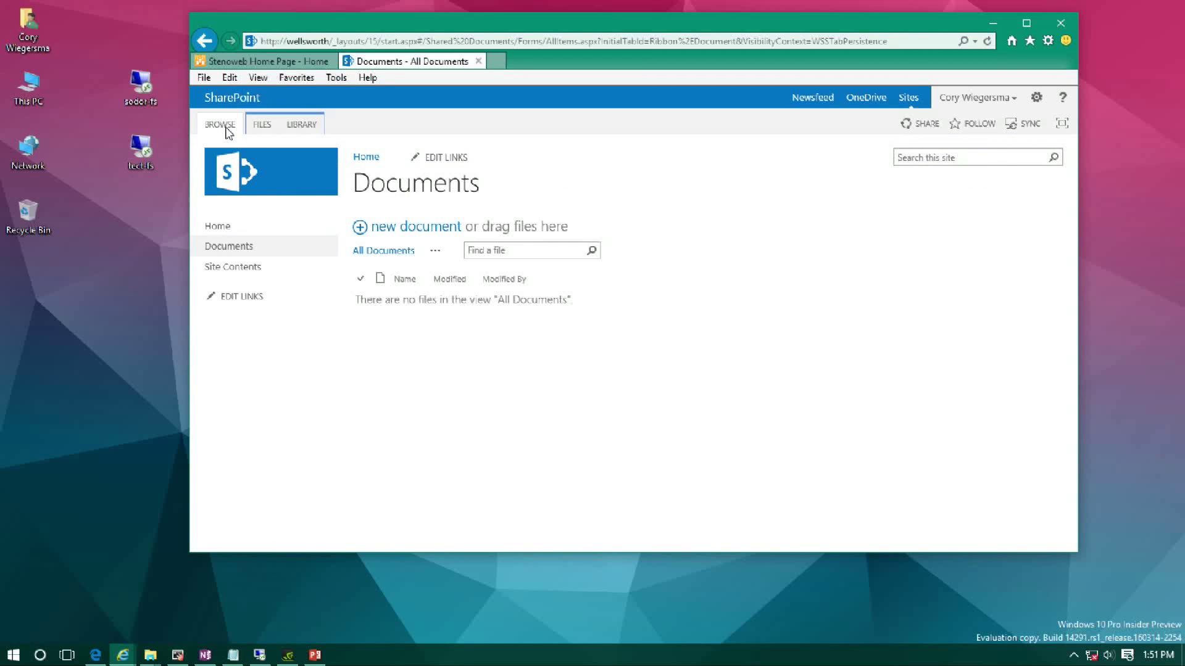
click(224, 230)
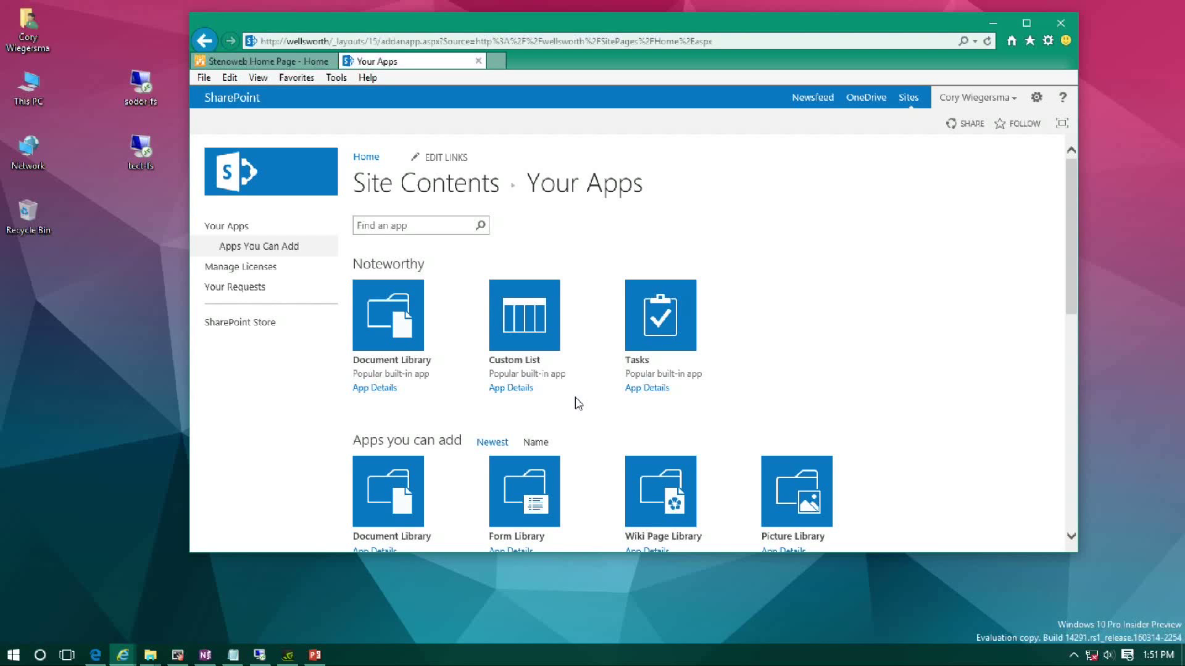
- Add an Announcements app to the wellsworth site with the name Announcements
scroll(578, 404, down, 1)
scroll(575, 403, down, 1)
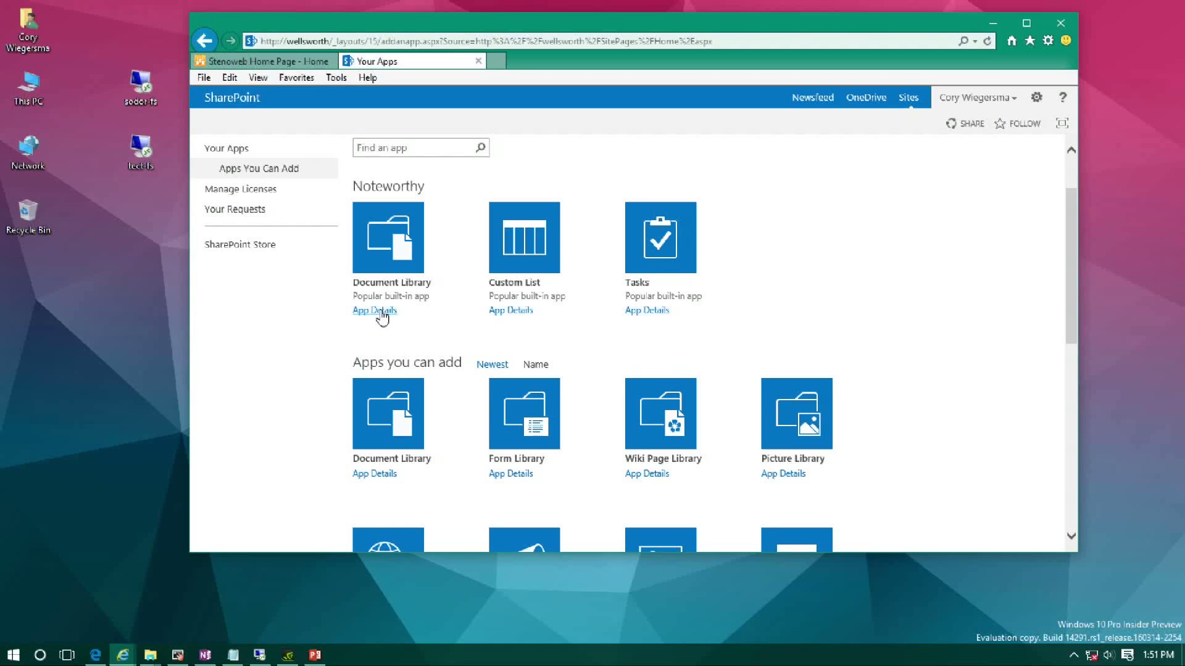
scroll(617, 386, down, 1)
scroll(617, 386, down, 2)
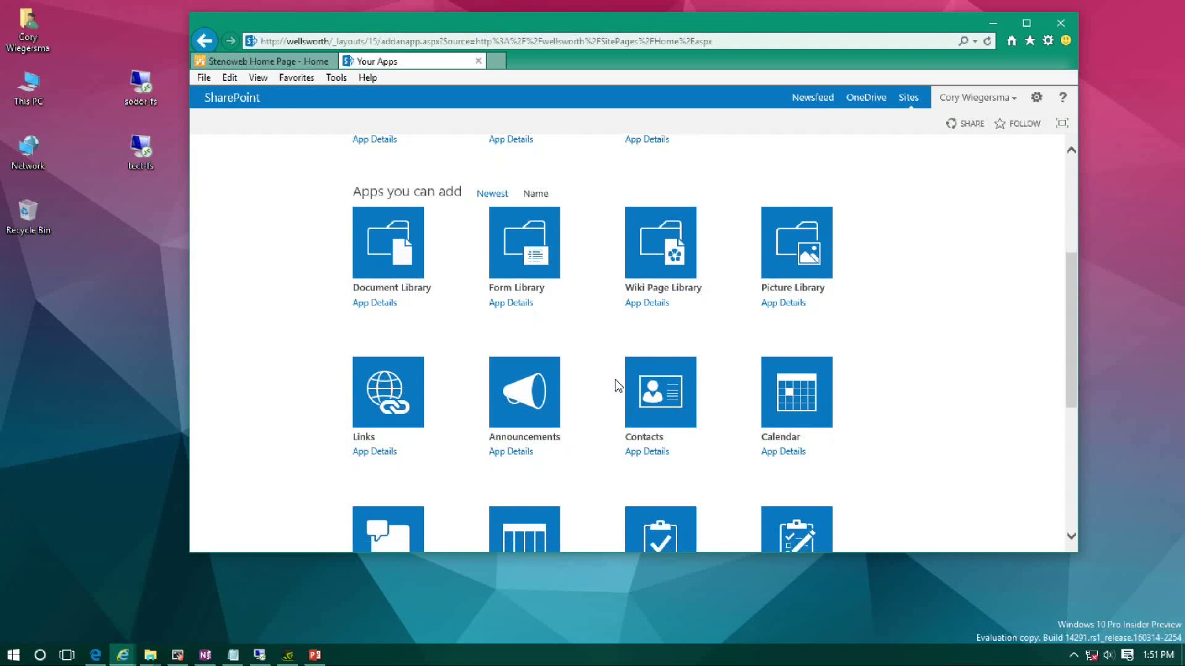
click(509, 390)
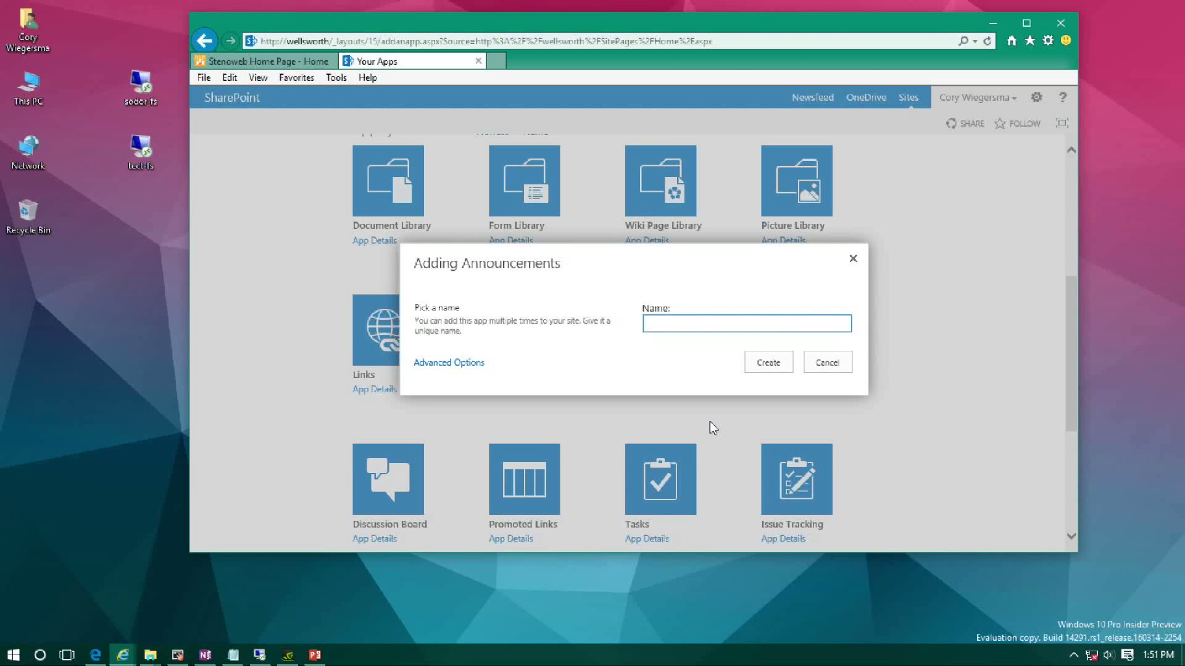
text(Announcements)
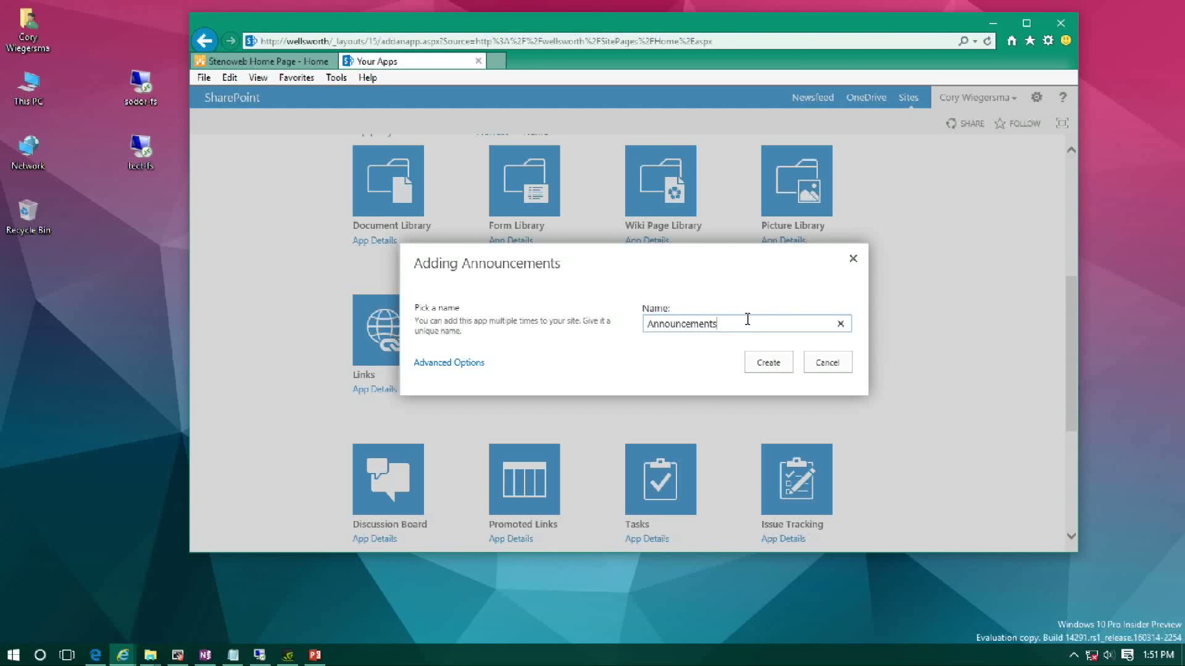
drag(755, 323, 645, 313)
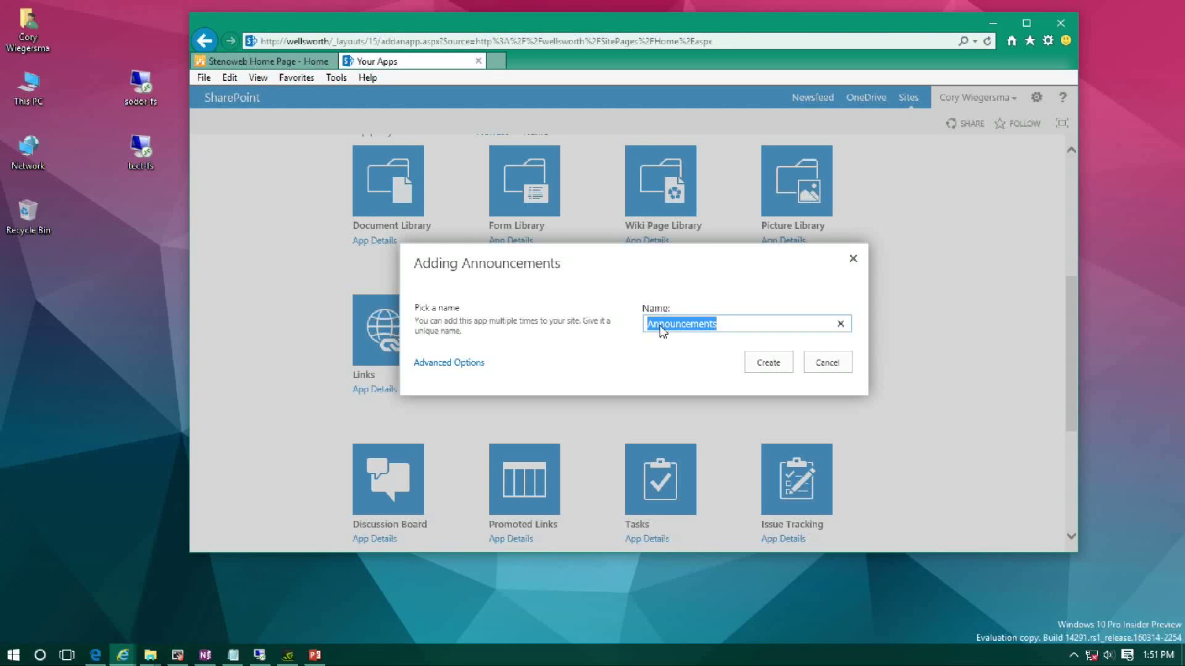
click(771, 364)
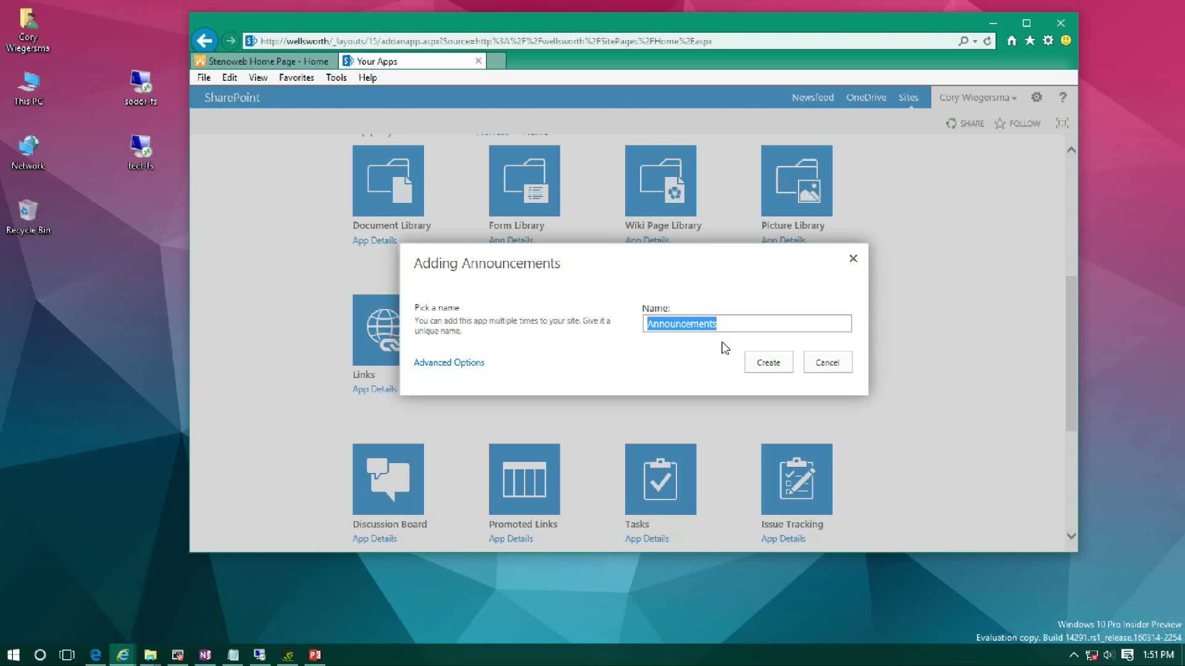
click(802, 366)
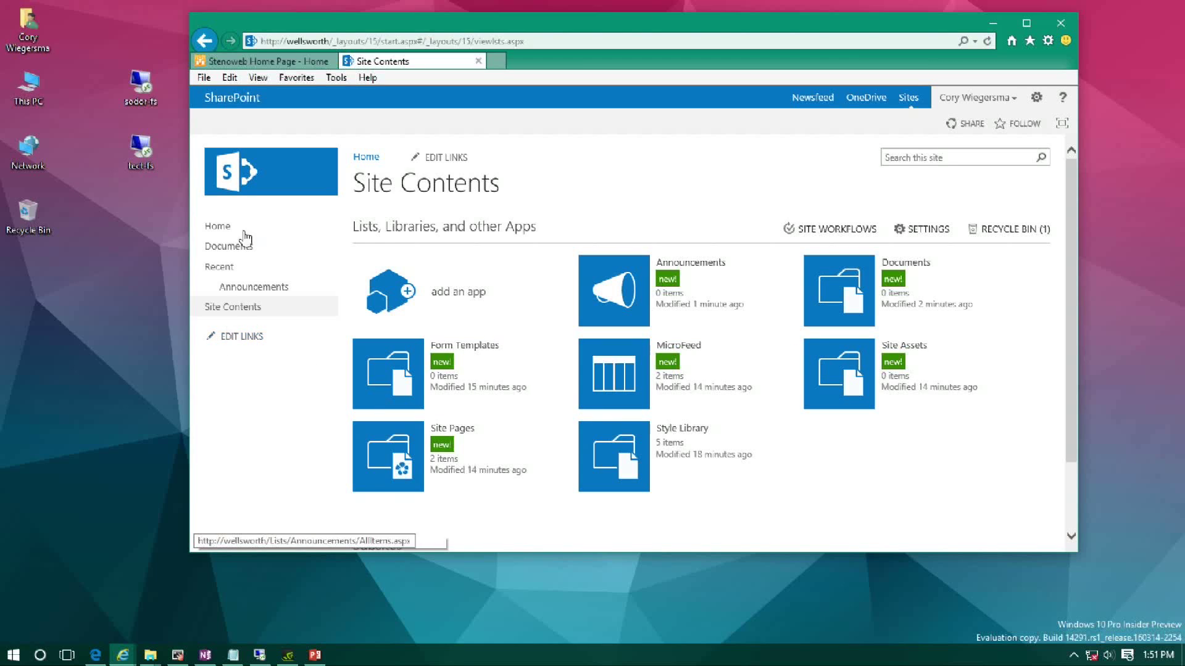
- Move the Announcements link directly below Home in the site's side navigation and save the links
click(237, 338)
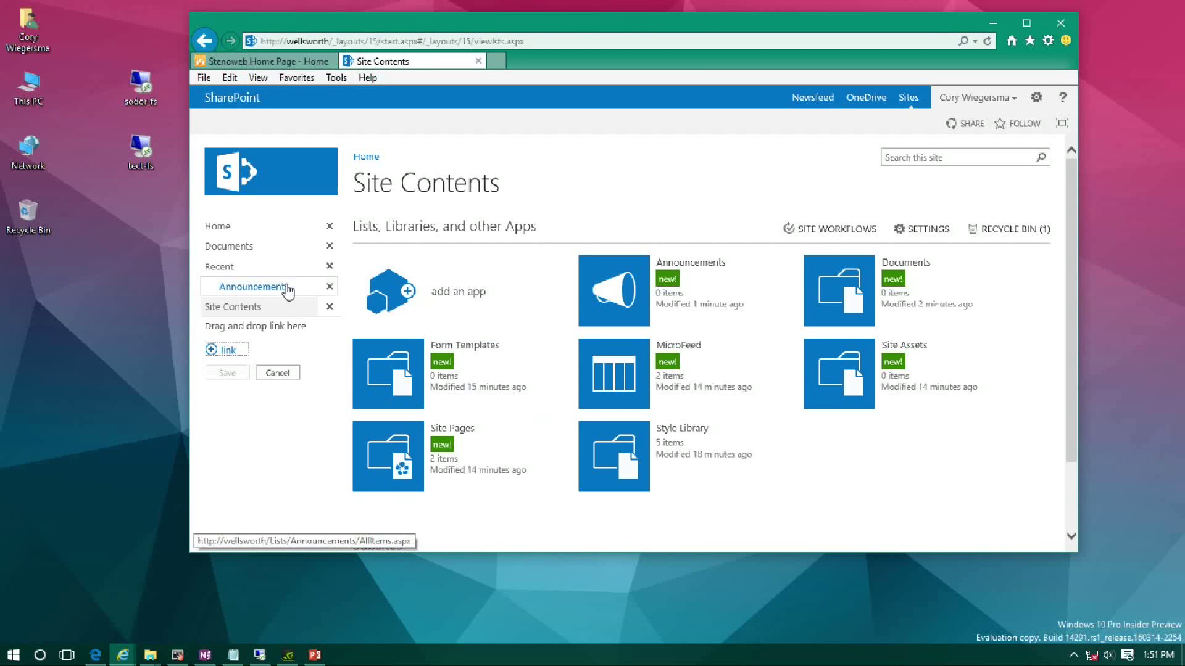
drag(246, 290, 217, 243)
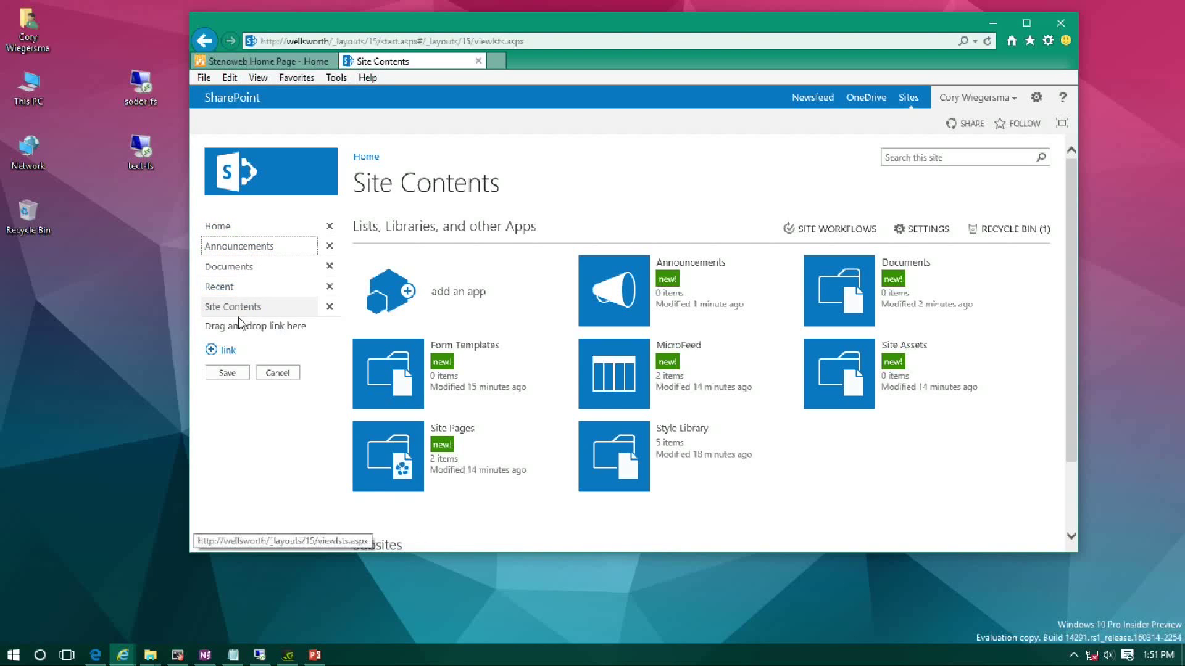
click(225, 373)
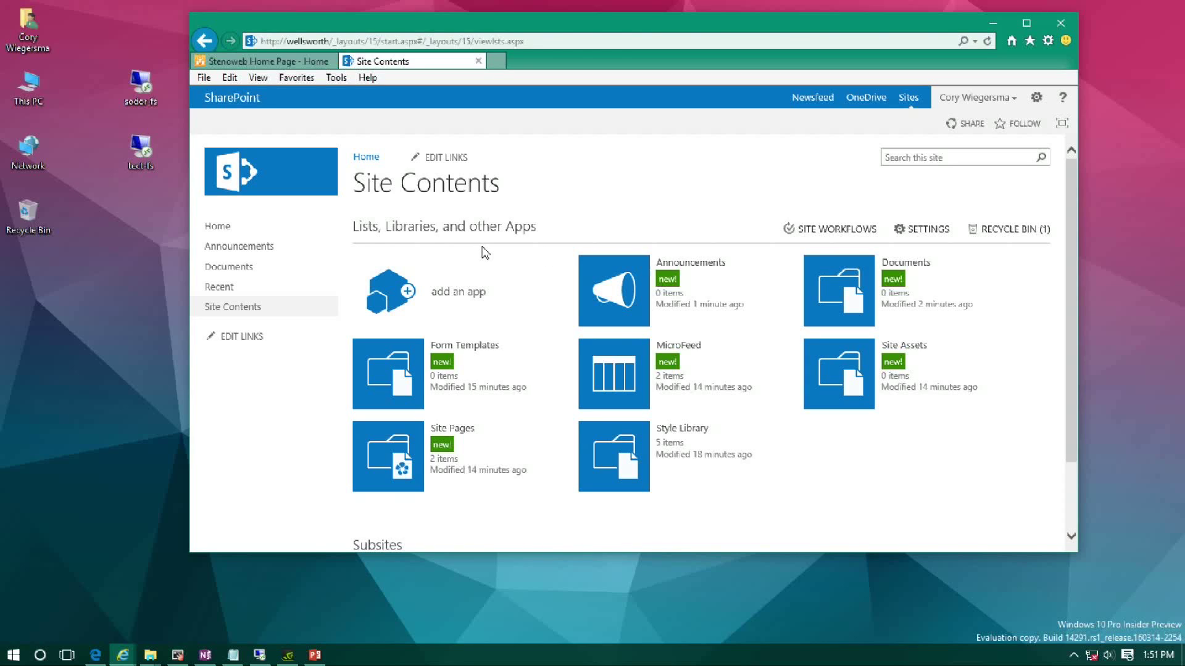
- Open the Announcements list and start a new announcement titled "Welcome to Wellsworth"
click(703, 271)
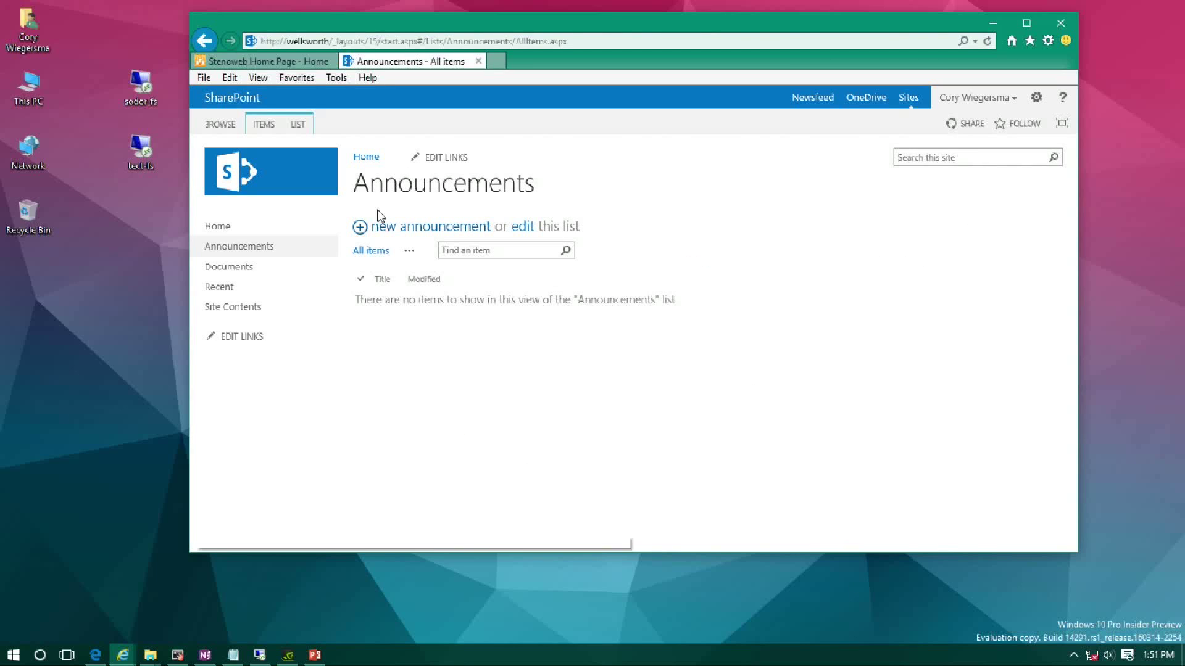
click(410, 229)
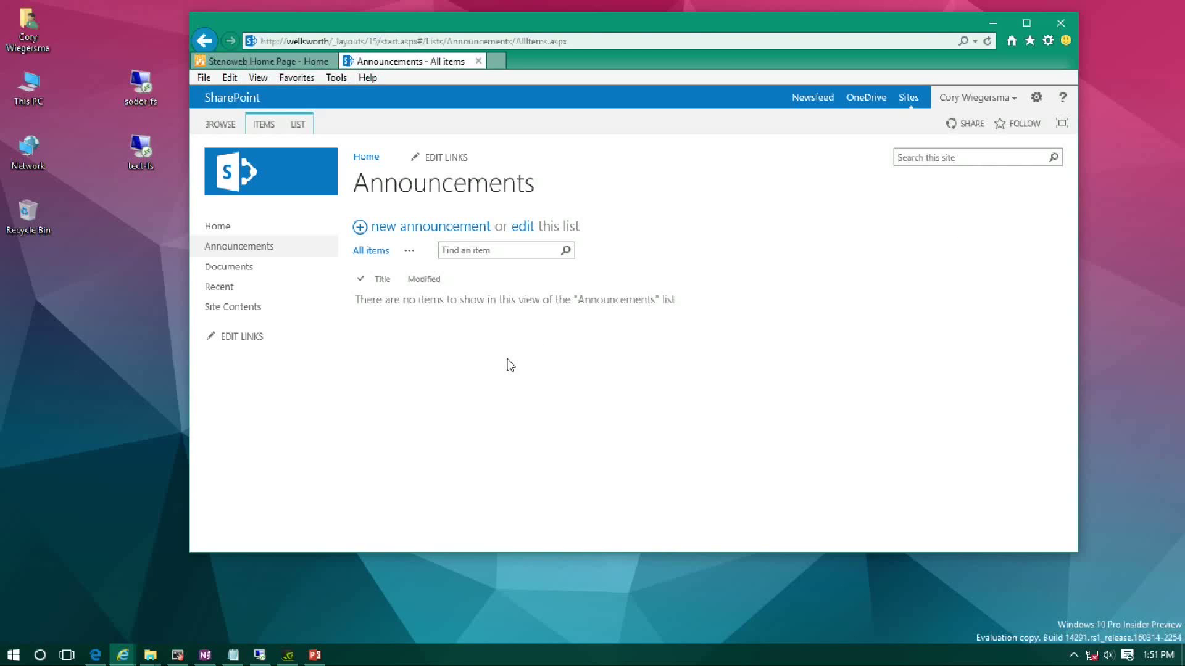
click(484, 228)
text(Welcome to Wellsworth)
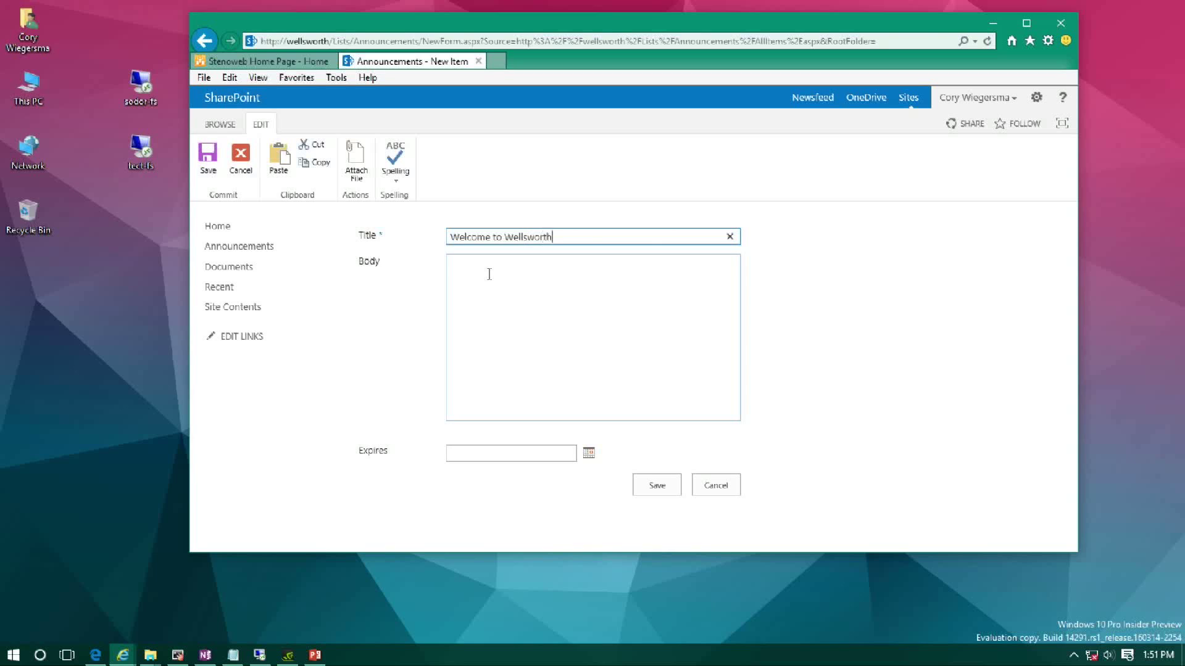
- Write the body "Hello users of STENOWEB\, Wellsworth is the new testing SharePoint server. It currently resides on the TECT hardware."
key(Tab)
text(Hello )
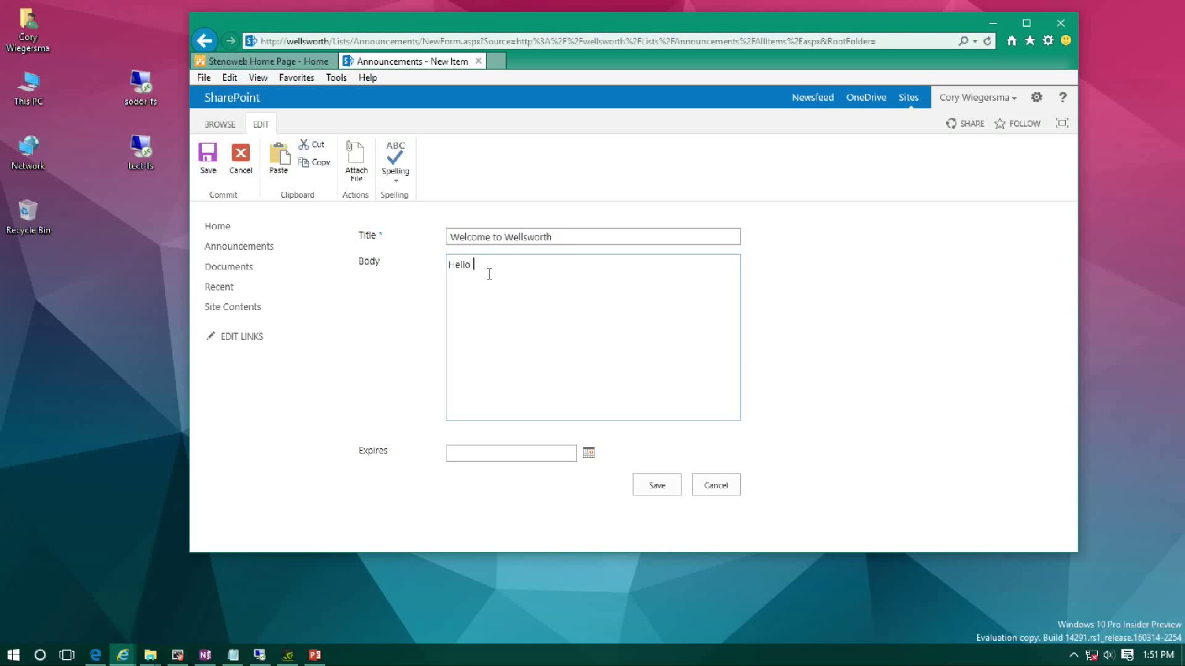
text(users of STENOWEB\, )
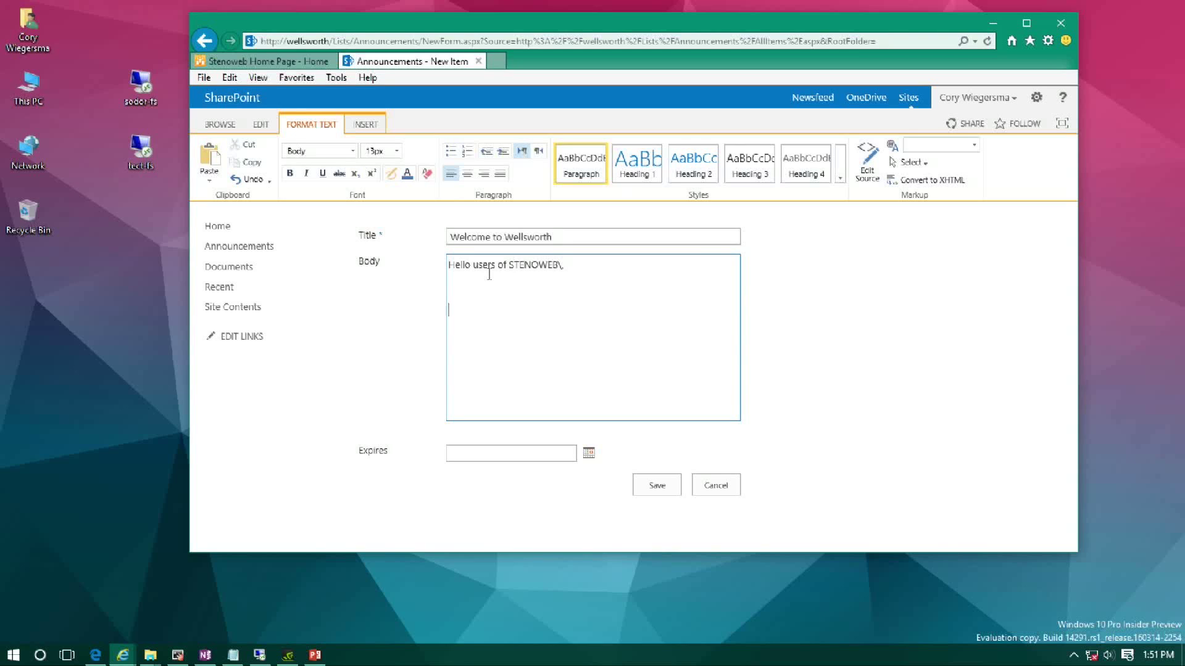
text(Wellsworth is the new testing SharePoint server. It currently resides on the TECT hardware.)
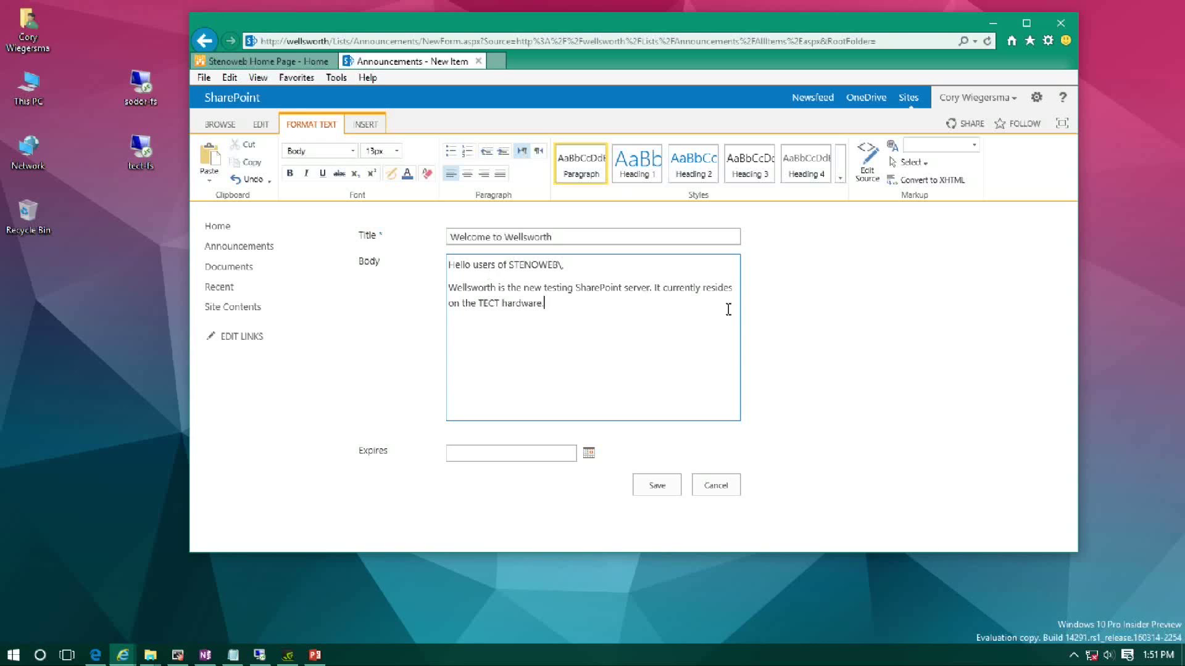
- Open the TECT page from the Stenoweb home page's Site Pages list separately and copy its web address
double_click(496, 302)
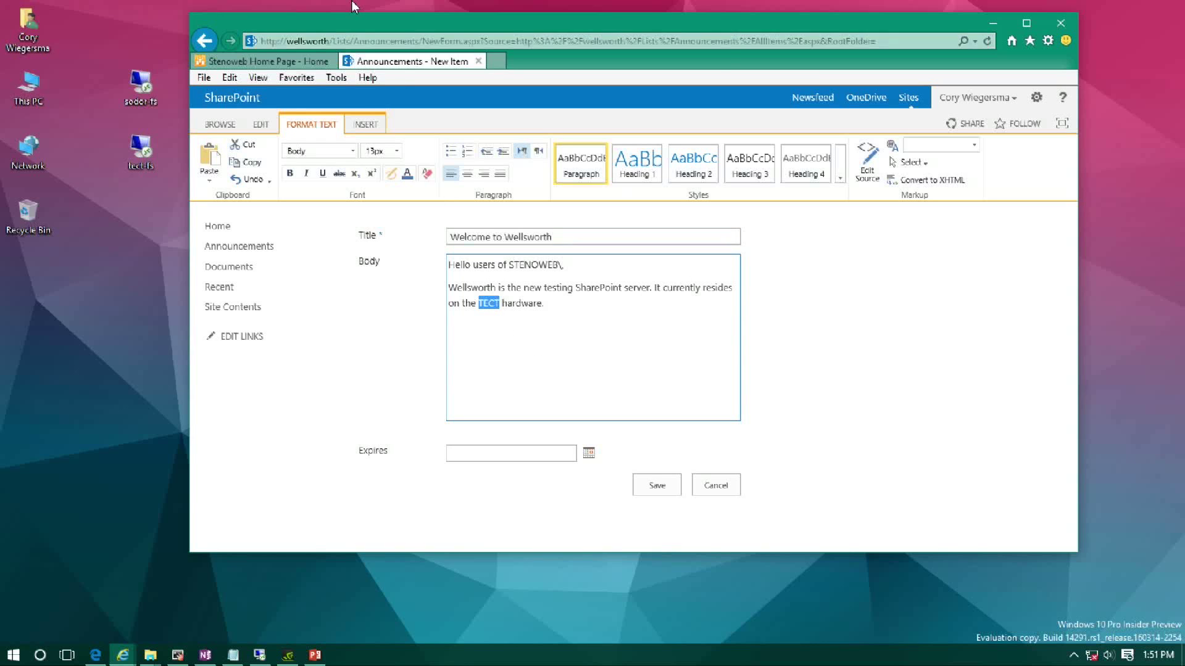
click(297, 63)
scroll(875, 442, down, 4)
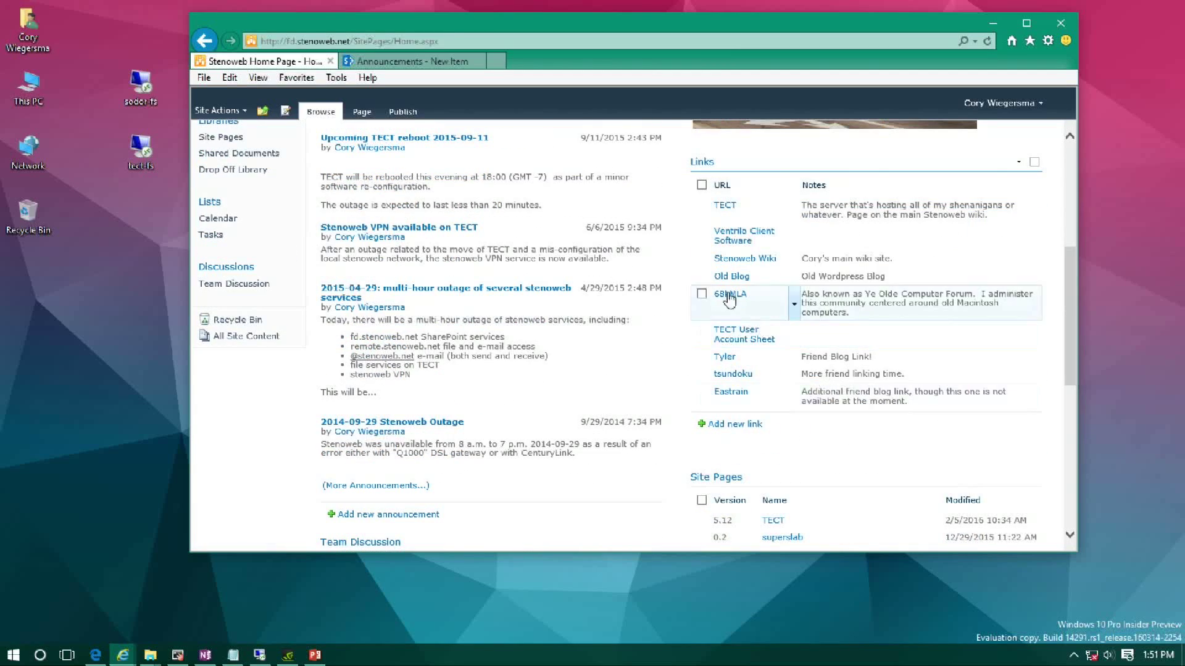
scroll(735, 309, down, 3)
right_click(769, 381)
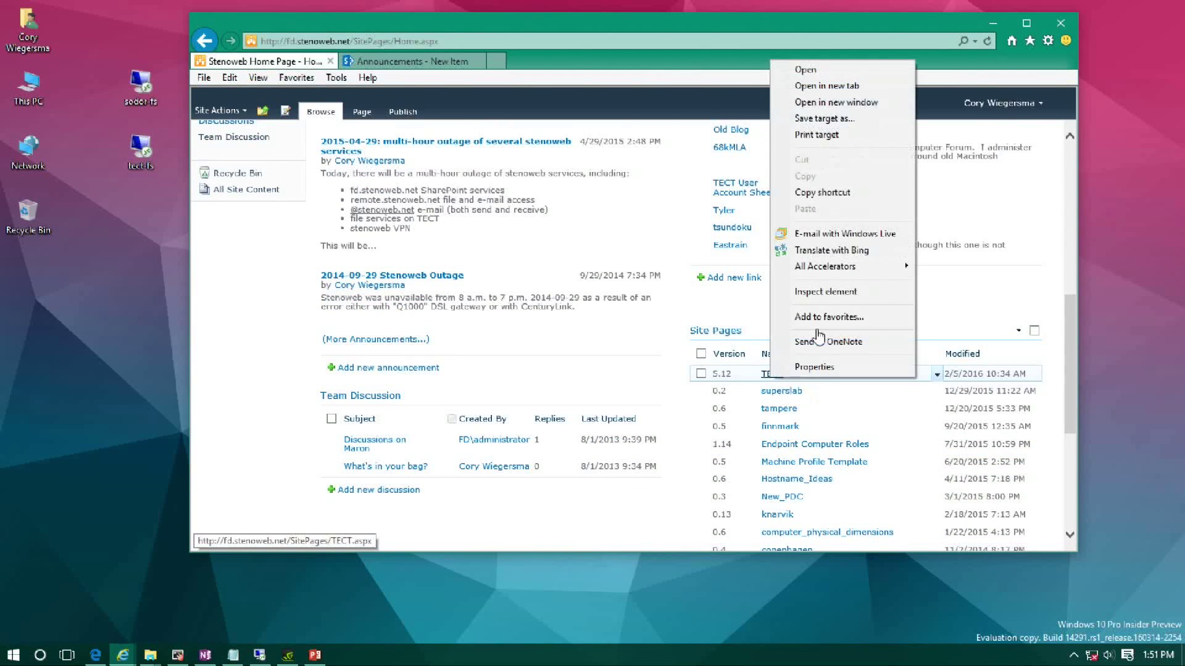
click(814, 83)
click(432, 64)
click(406, 42)
key(ctrl+c)
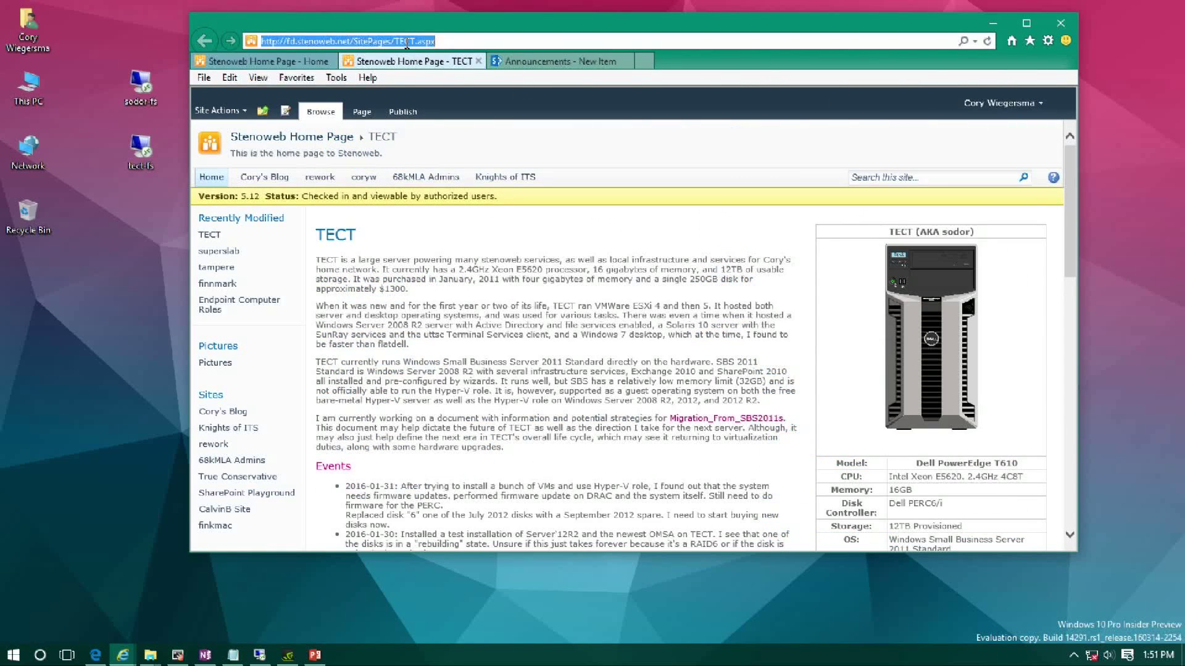
click(555, 61)
double_click(488, 303)
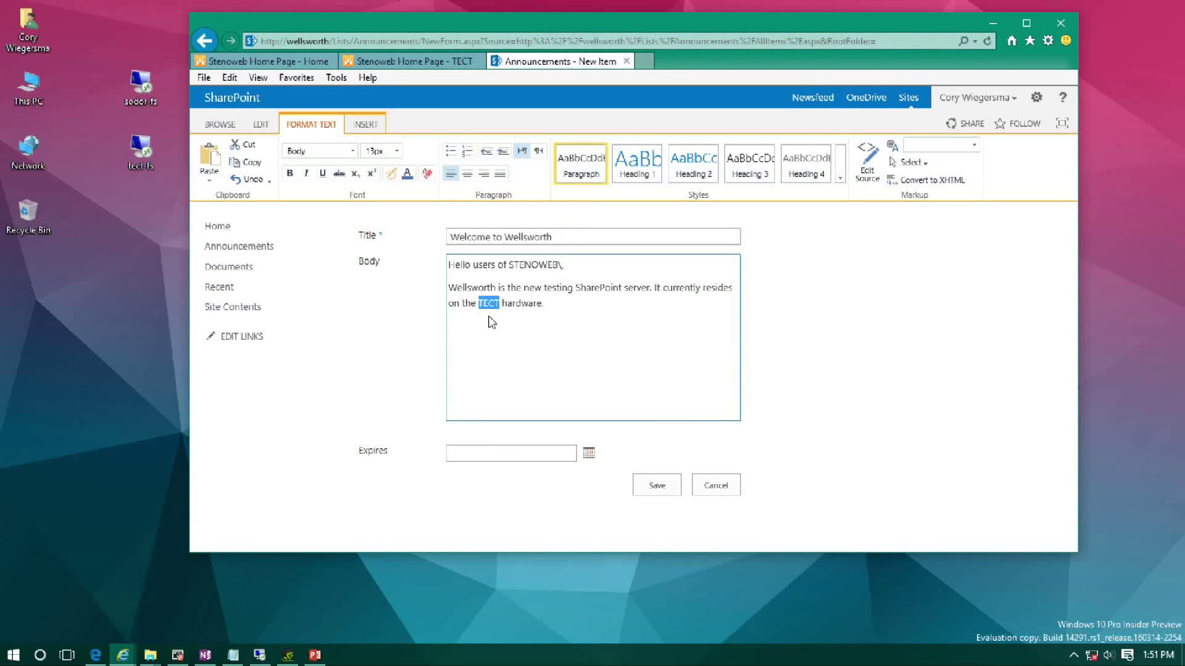
key(ctrl+k)
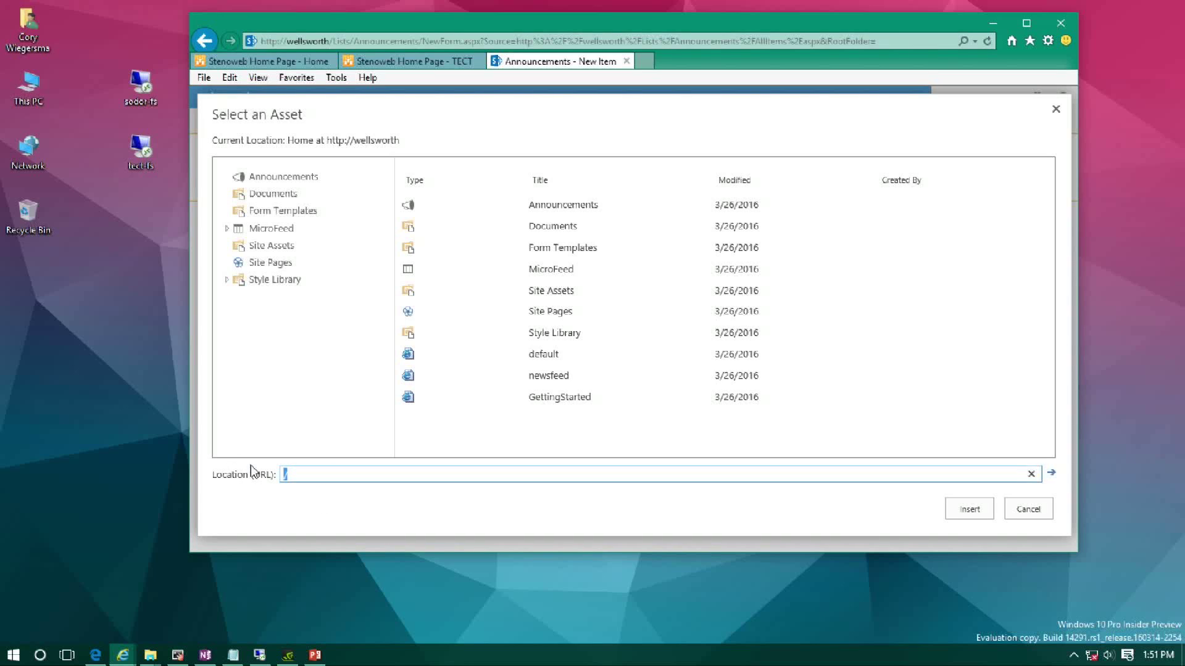
key(ctrl+v)
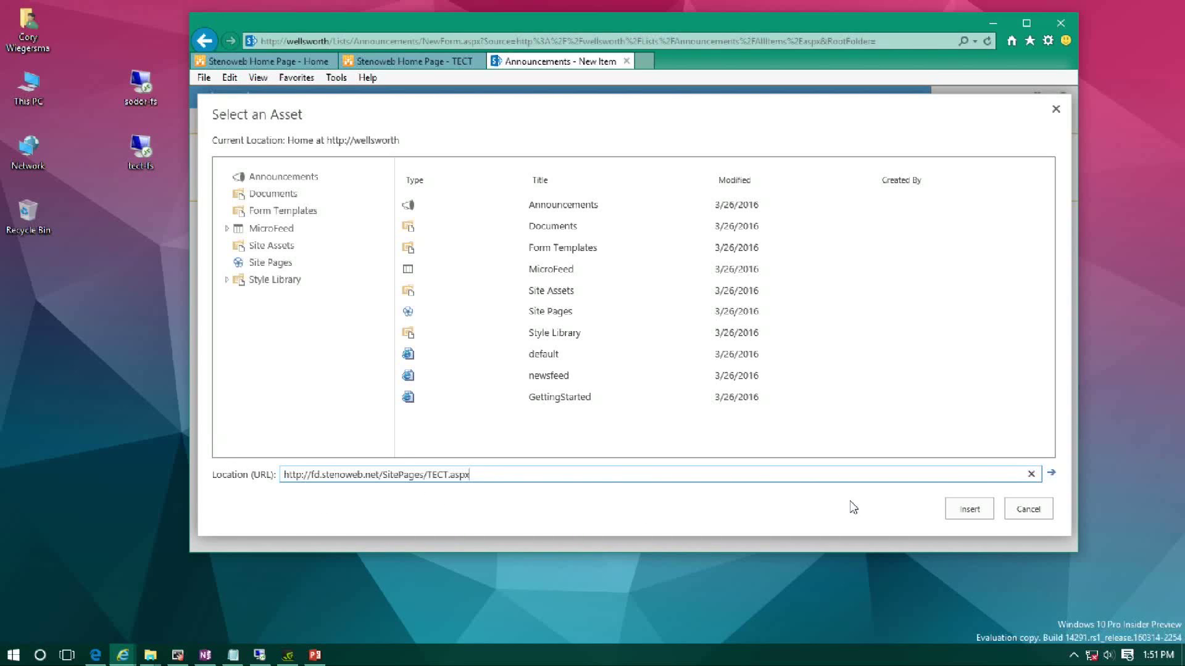
click(969, 509)
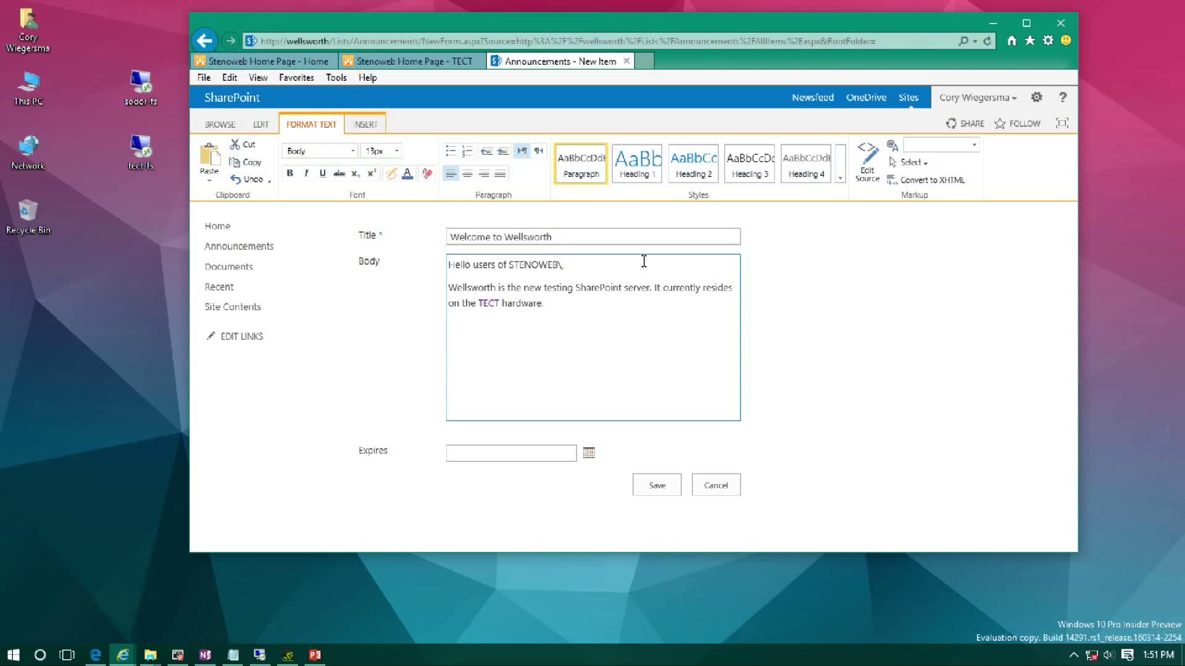
click(656, 484)
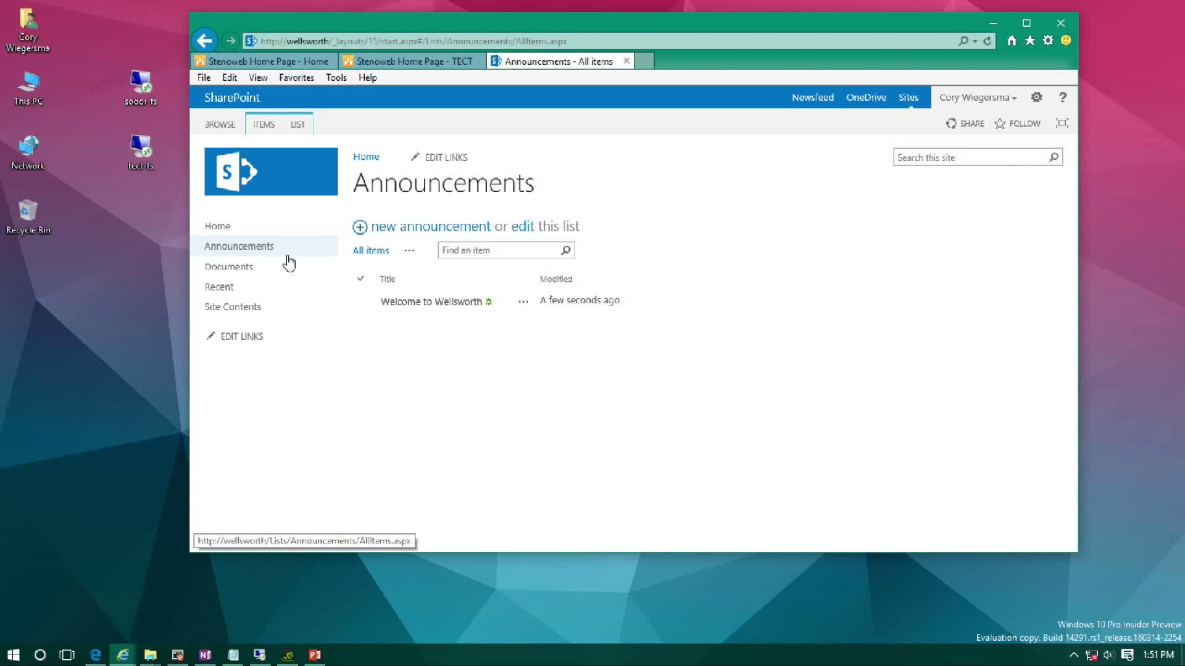
- Go to the wellsworth site's home page and open it for editing
click(214, 227)
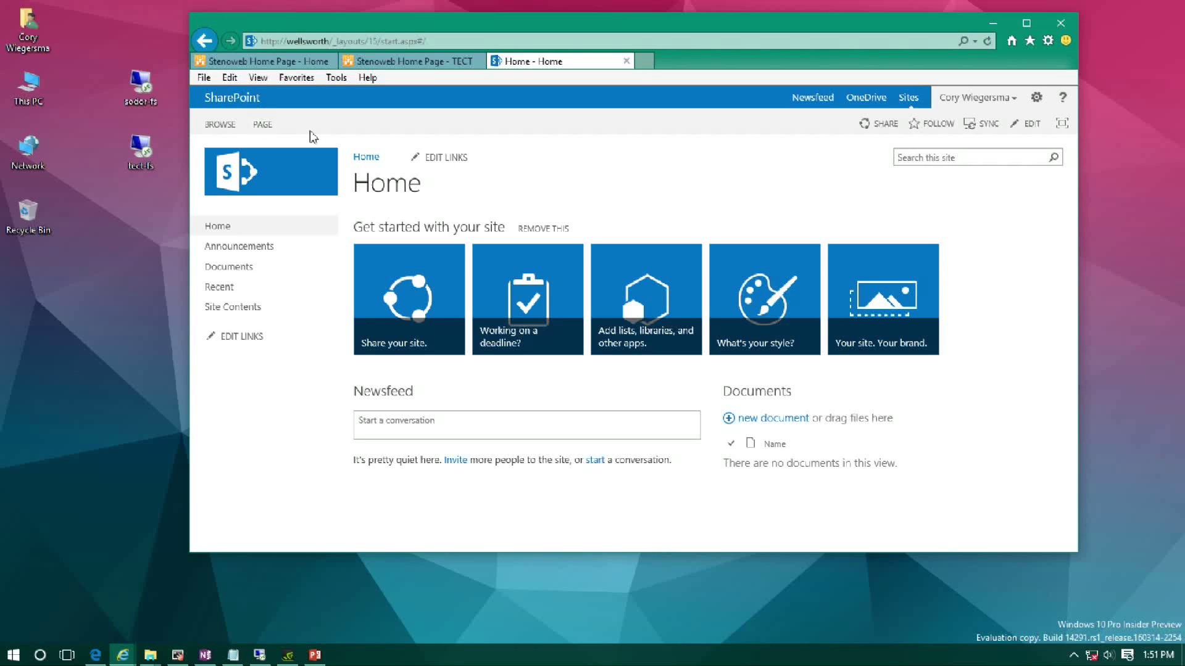
click(262, 124)
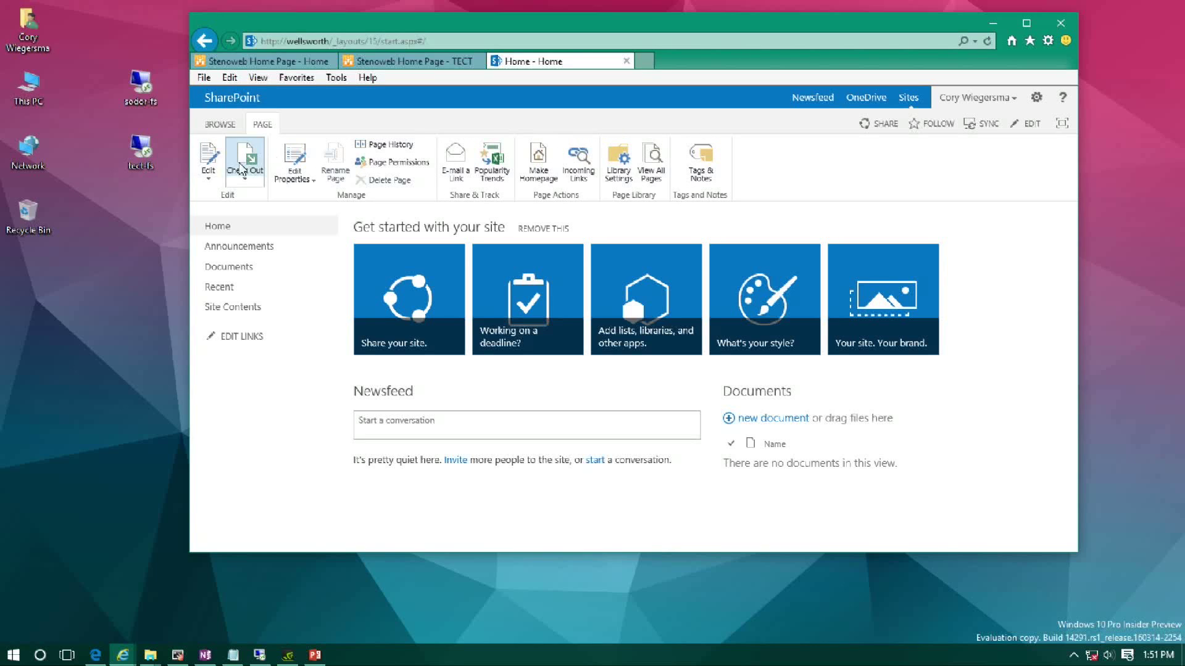
click(209, 180)
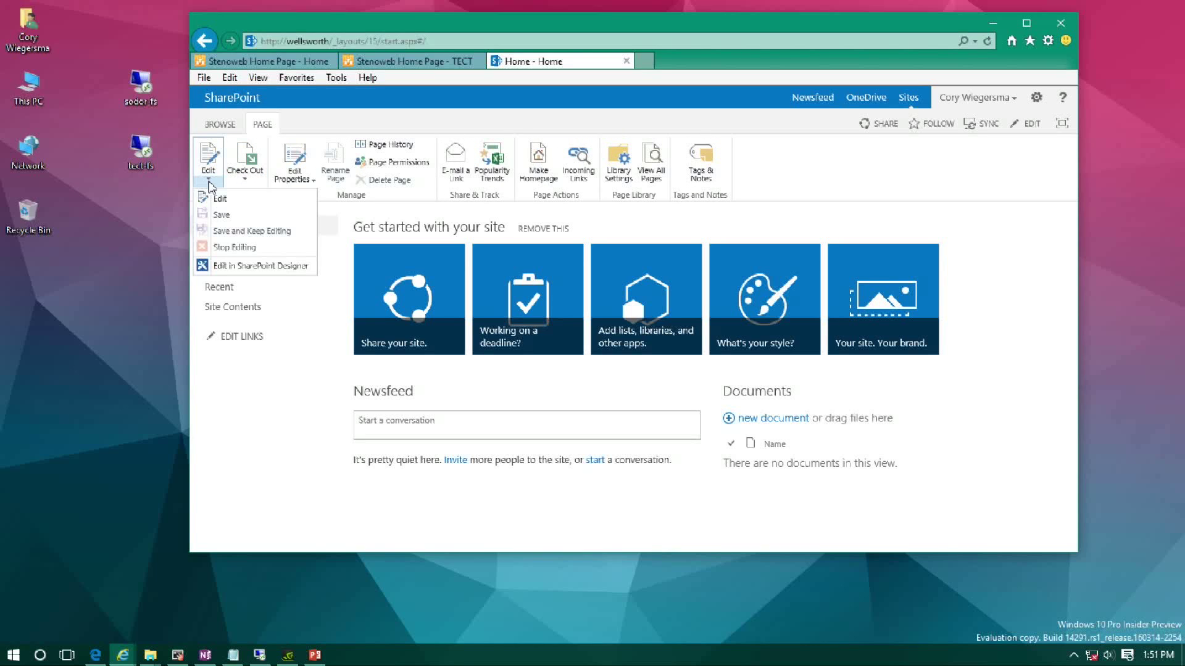
click(210, 200)
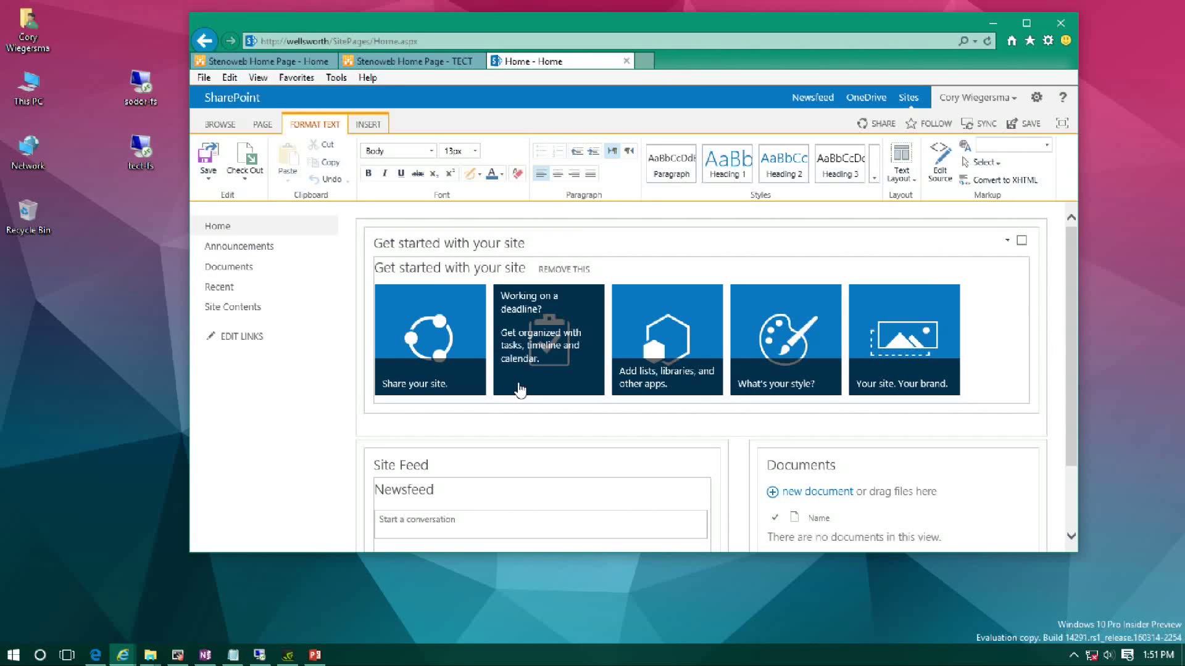
scroll(284, 405, down, 3)
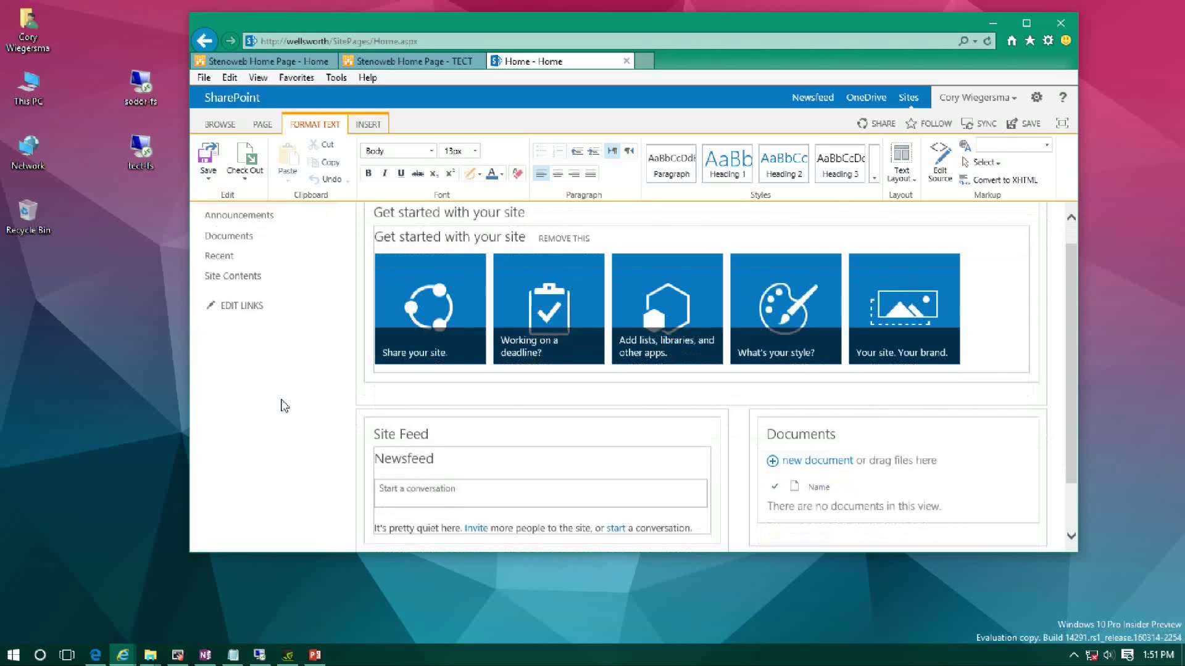
scroll(283, 405, up, 3)
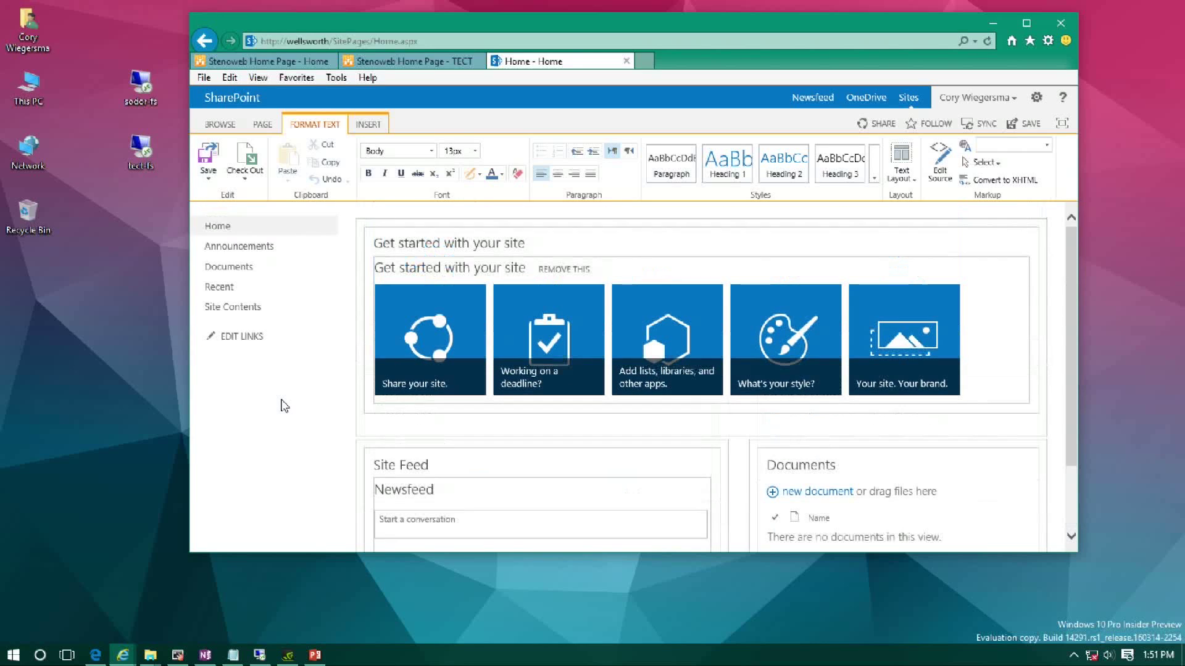
- Add the Announcements app part to the home page's rich content area
click(364, 127)
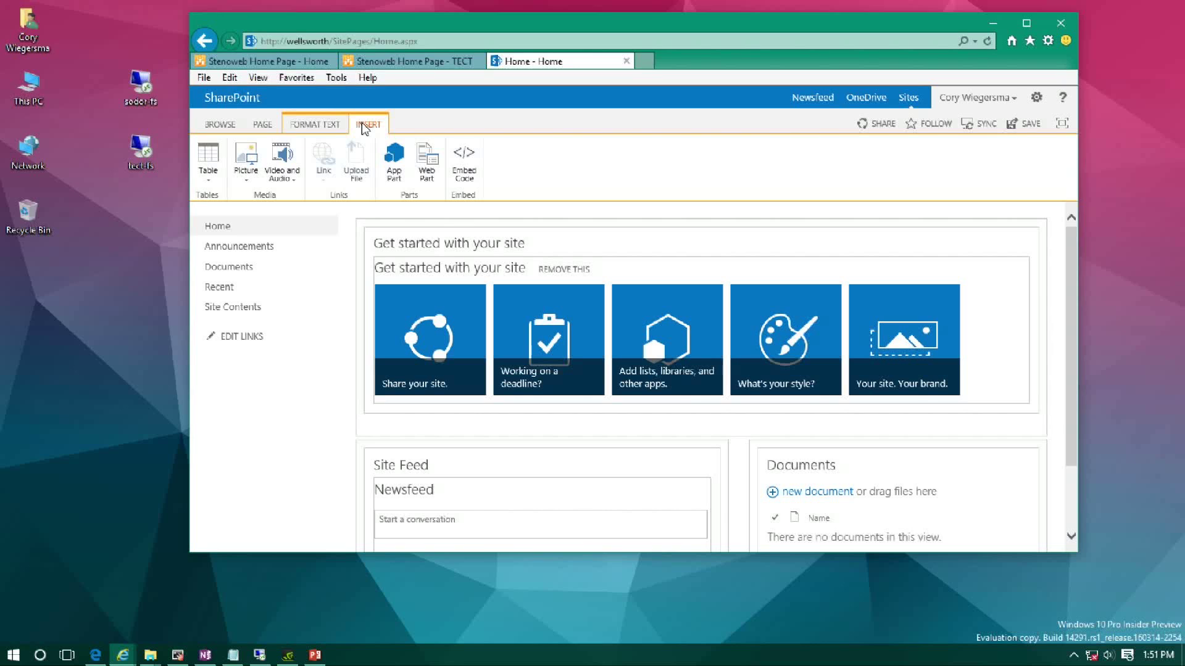
click(393, 172)
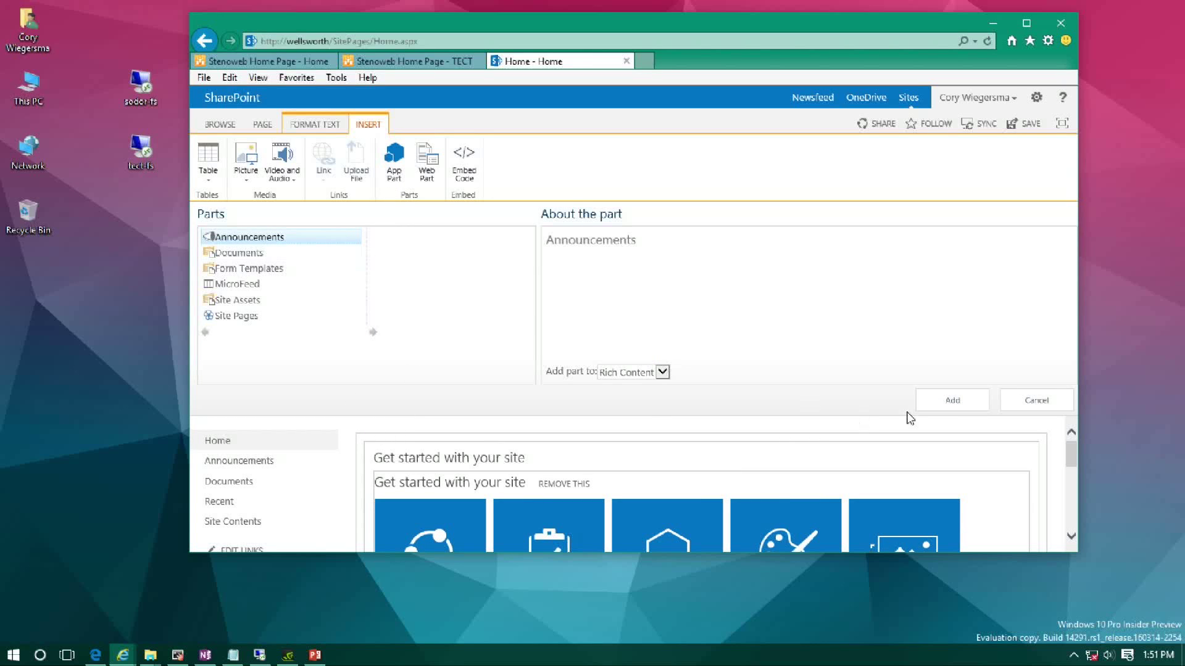
click(963, 402)
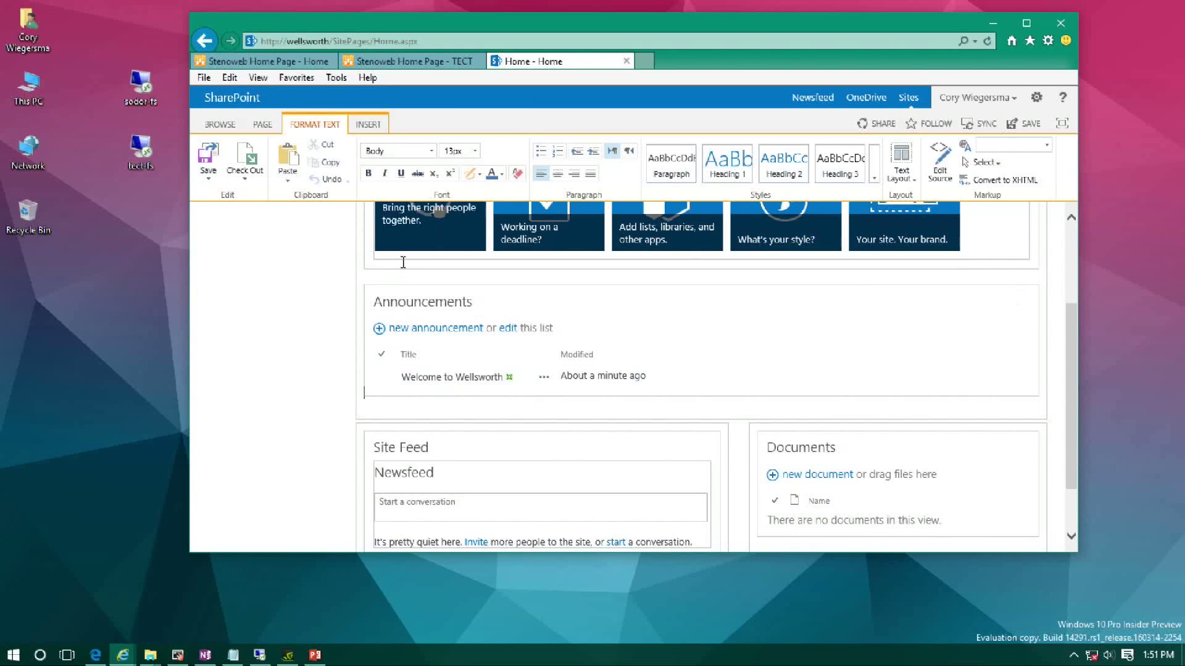
- Move the Announcements part into the column beside Documents, directly above the Site Feed part
scroll(542, 344, down, 2)
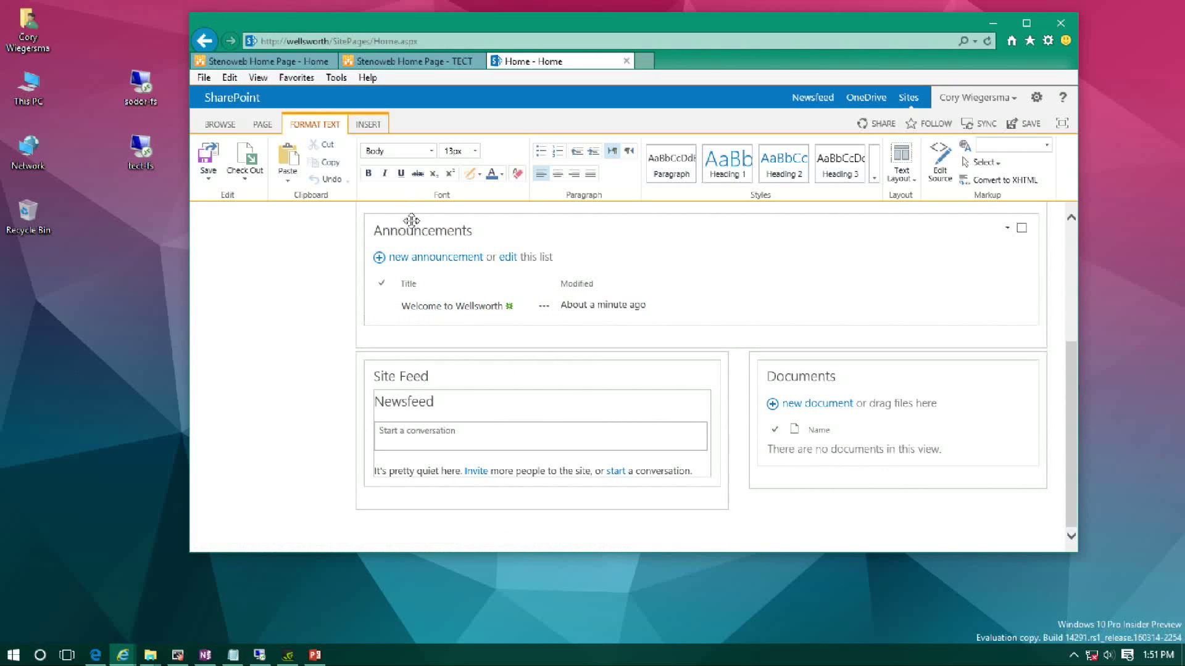
click(390, 350)
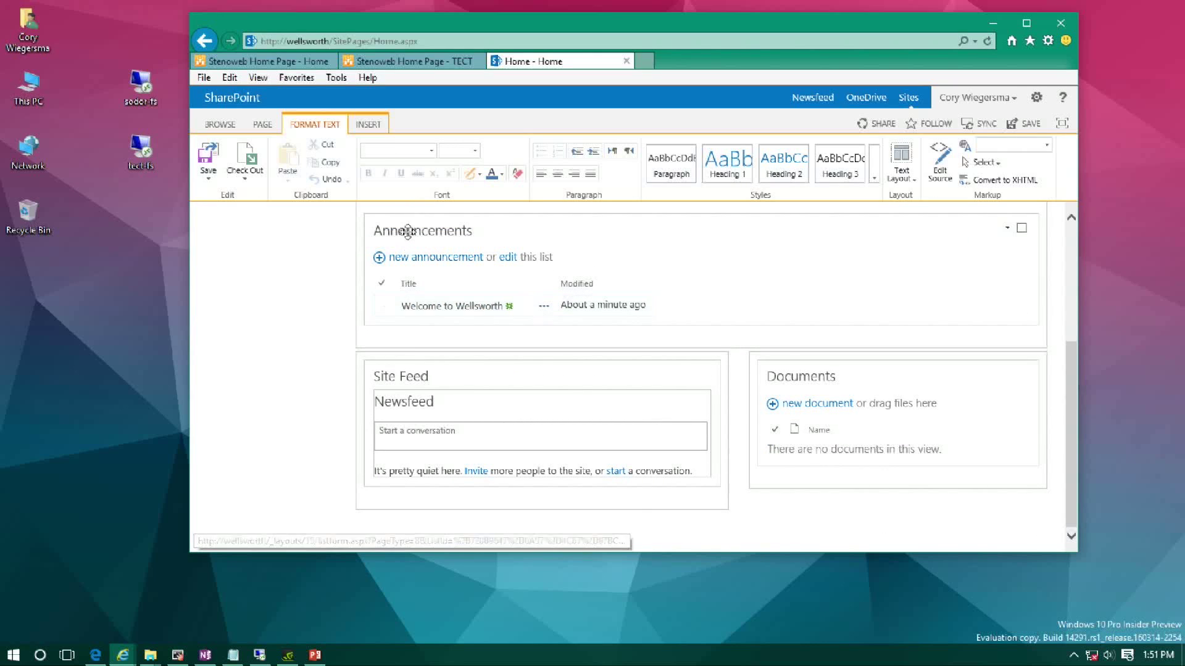
click(375, 368)
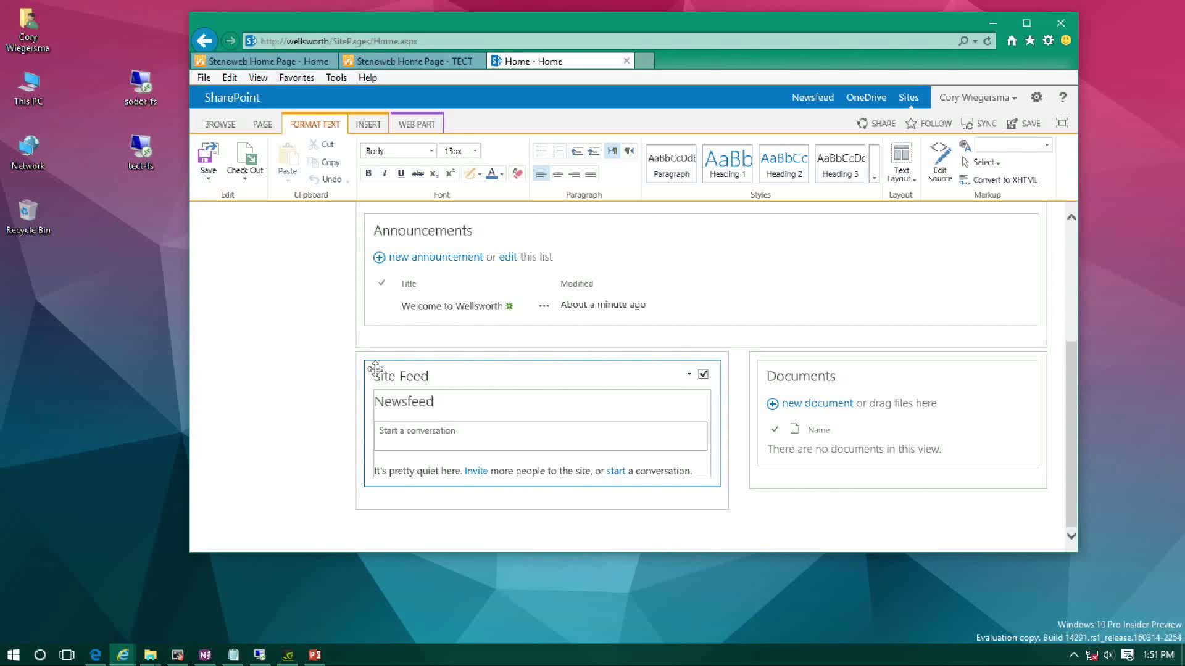
click(367, 361)
key(Return)
click(383, 382)
drag(422, 231, 387, 372)
click(392, 371)
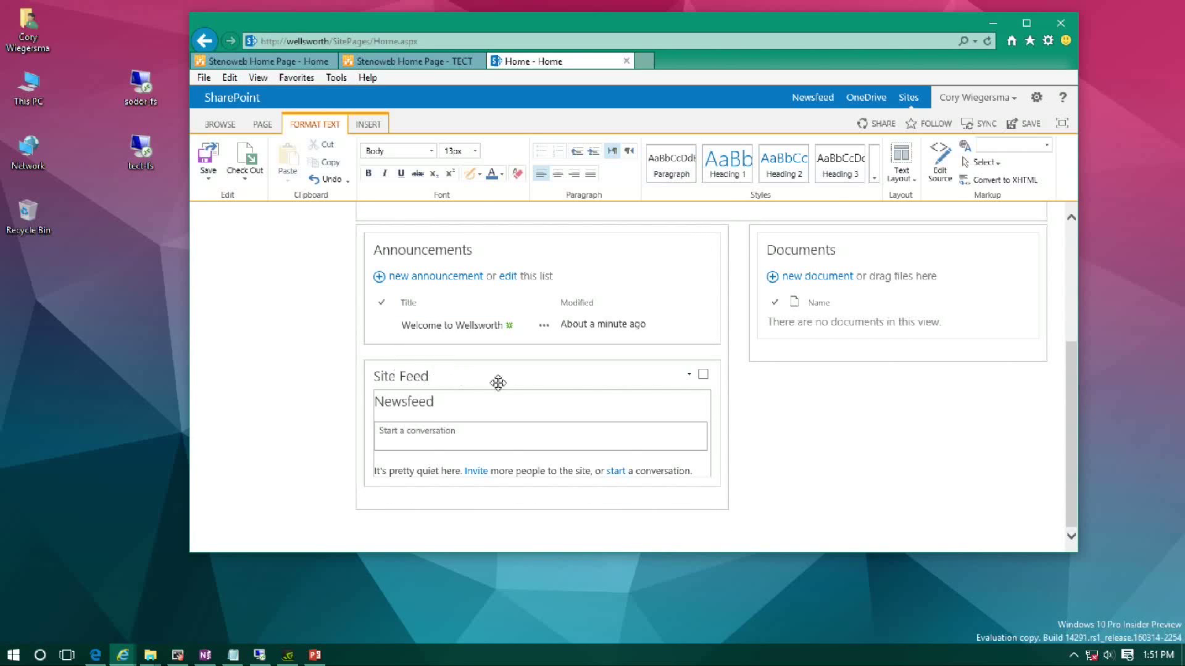
- Look over the Stenoweb home page and TECT page for comparison, and return to the wellsworth home page
scroll(685, 422, up, 4)
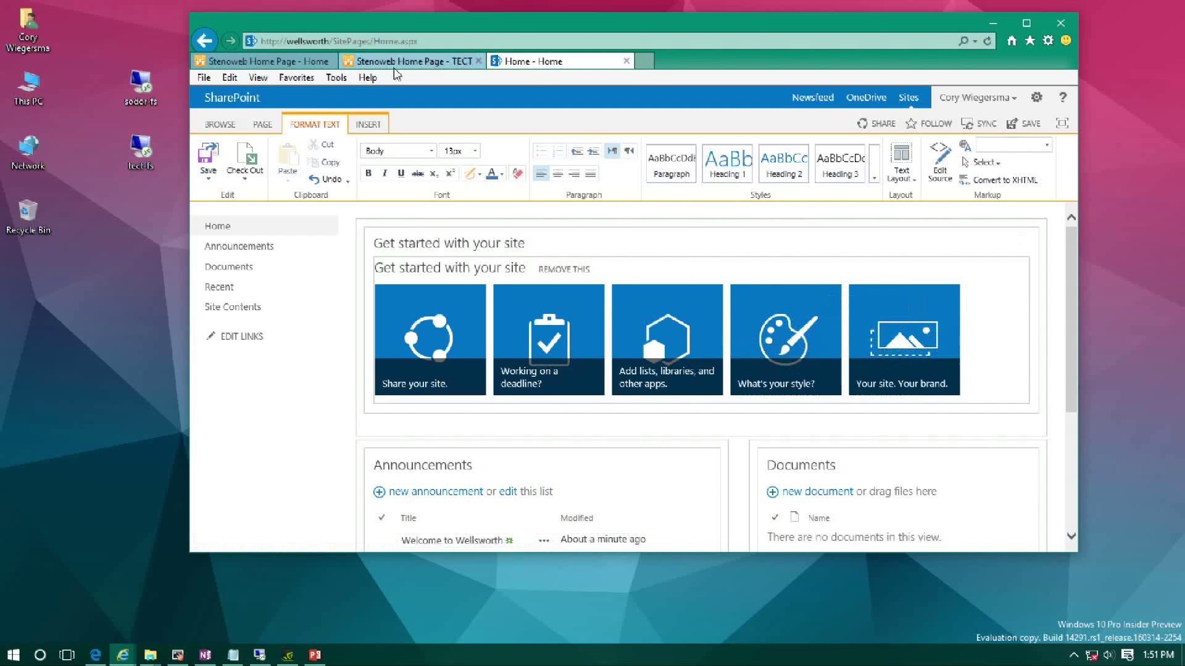
click(262, 61)
scroll(595, 381, up, 8)
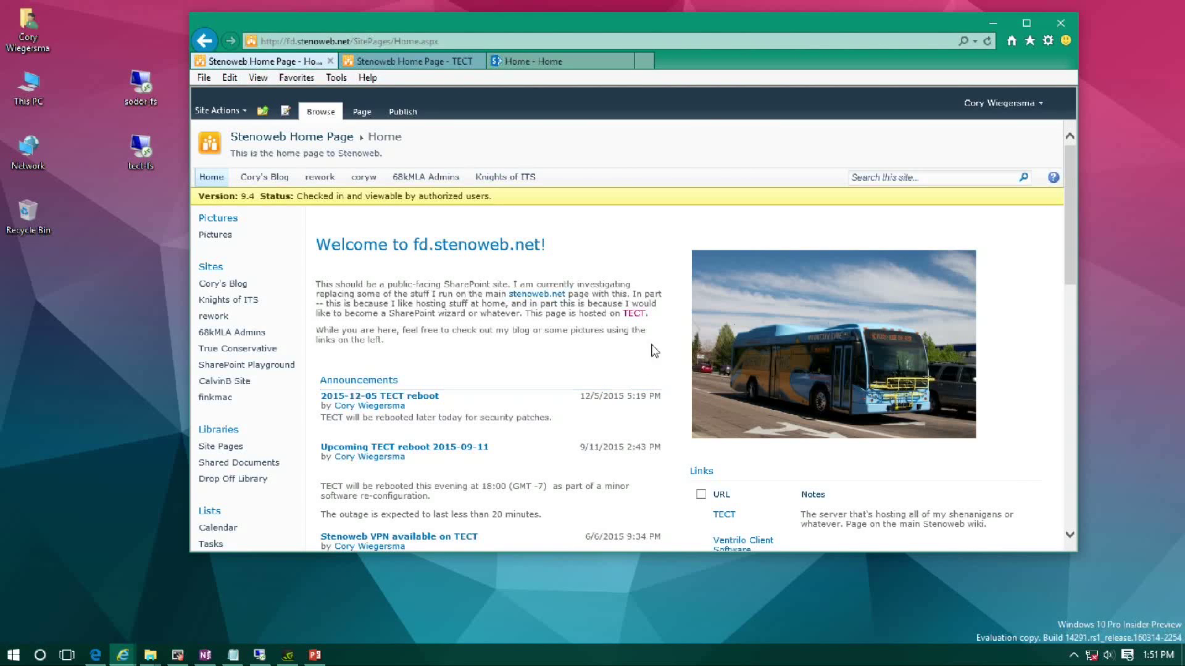
click(417, 61)
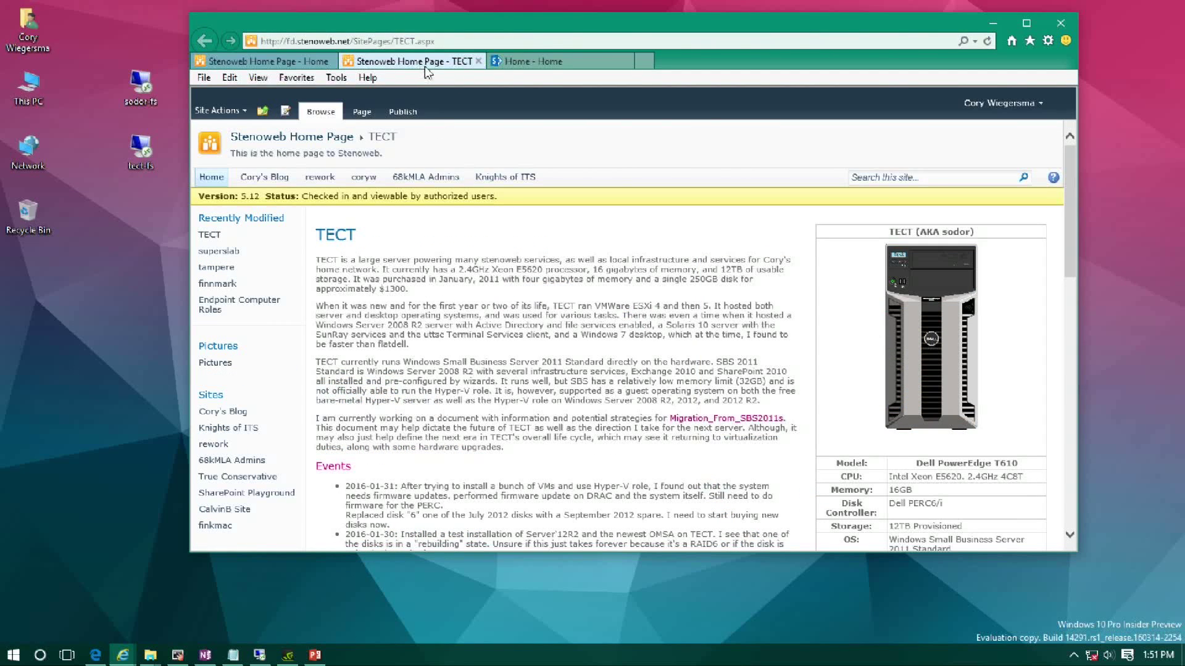
click(552, 61)
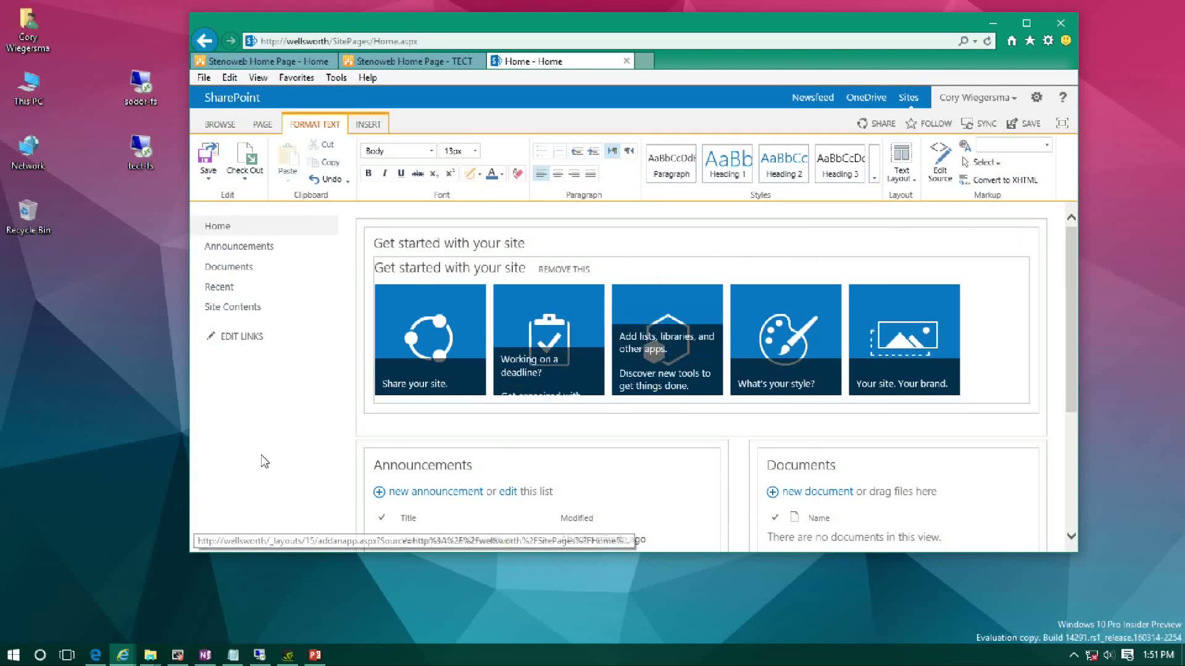
- Save the wellsworth home page and compare its Announcements part with the one on the Stenoweb home page
scroll(264, 461, down, 4)
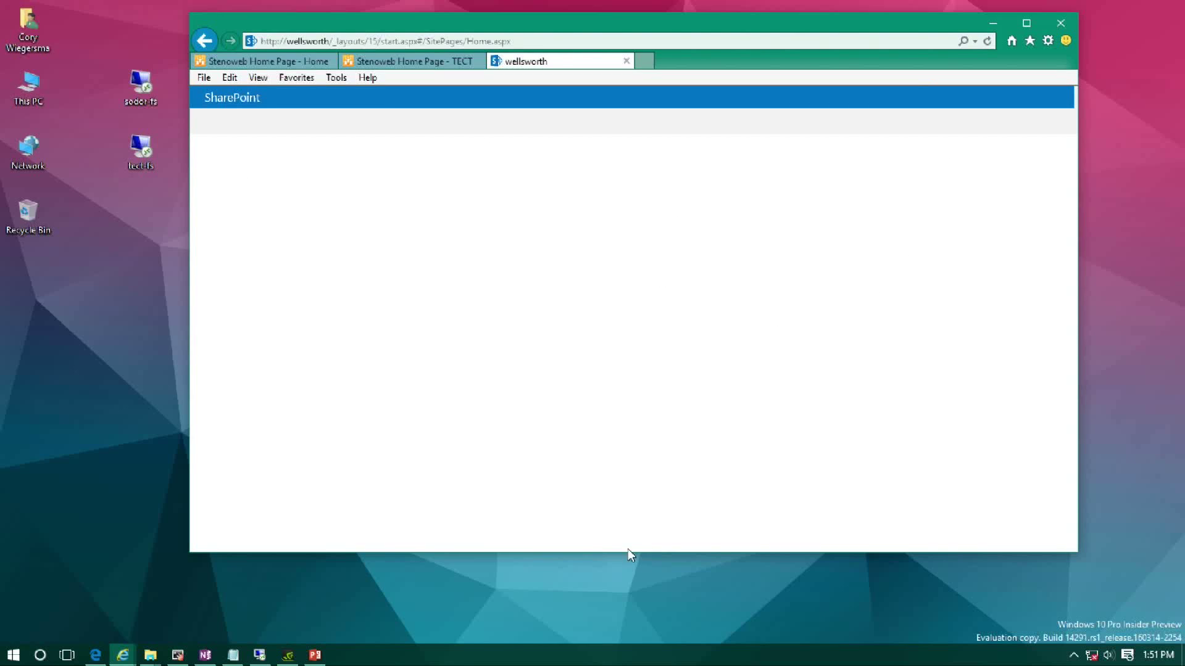
scroll(611, 458, down, 1)
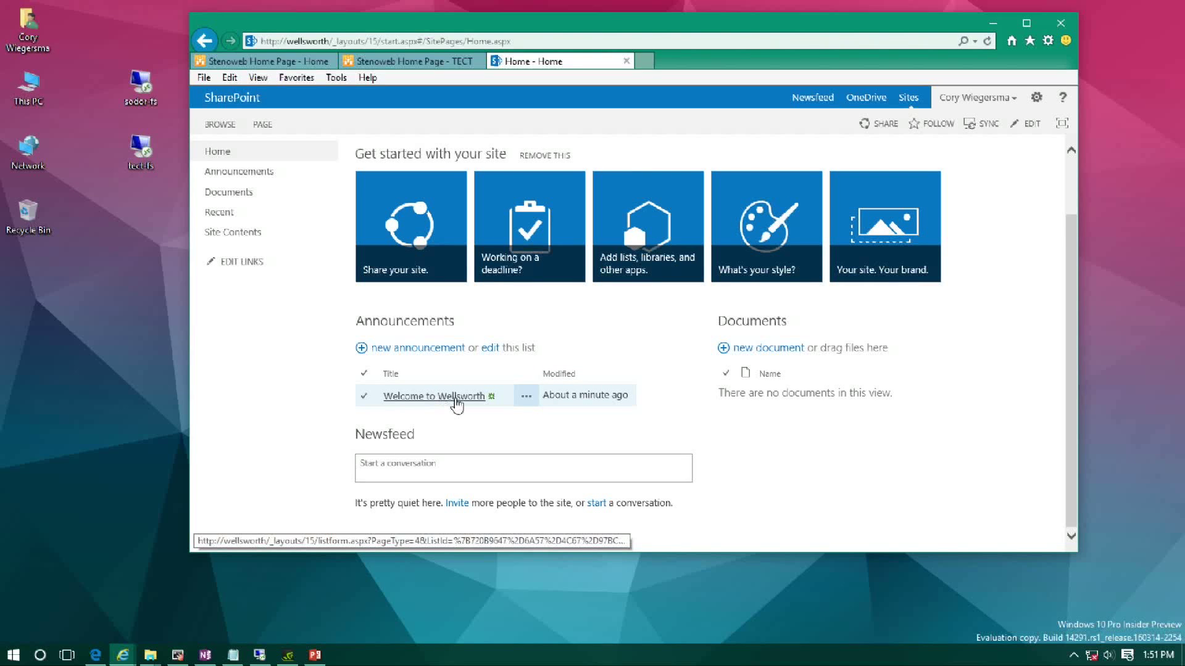
key(ctrl+Tab)
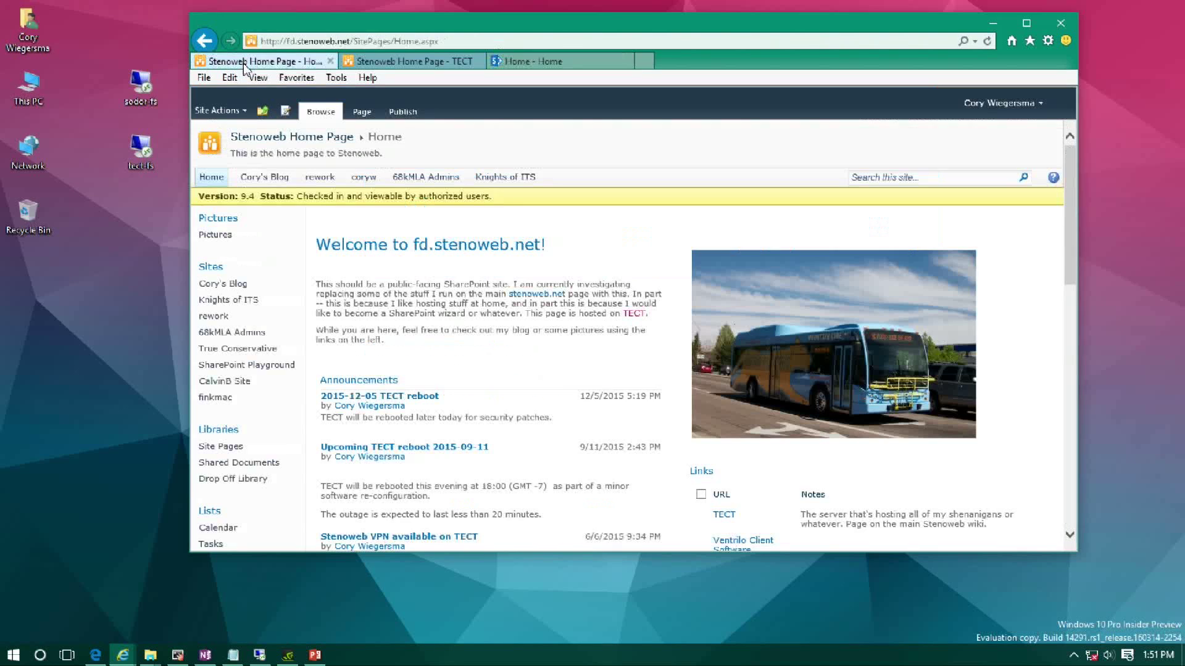
scroll(500, 416, down, 2)
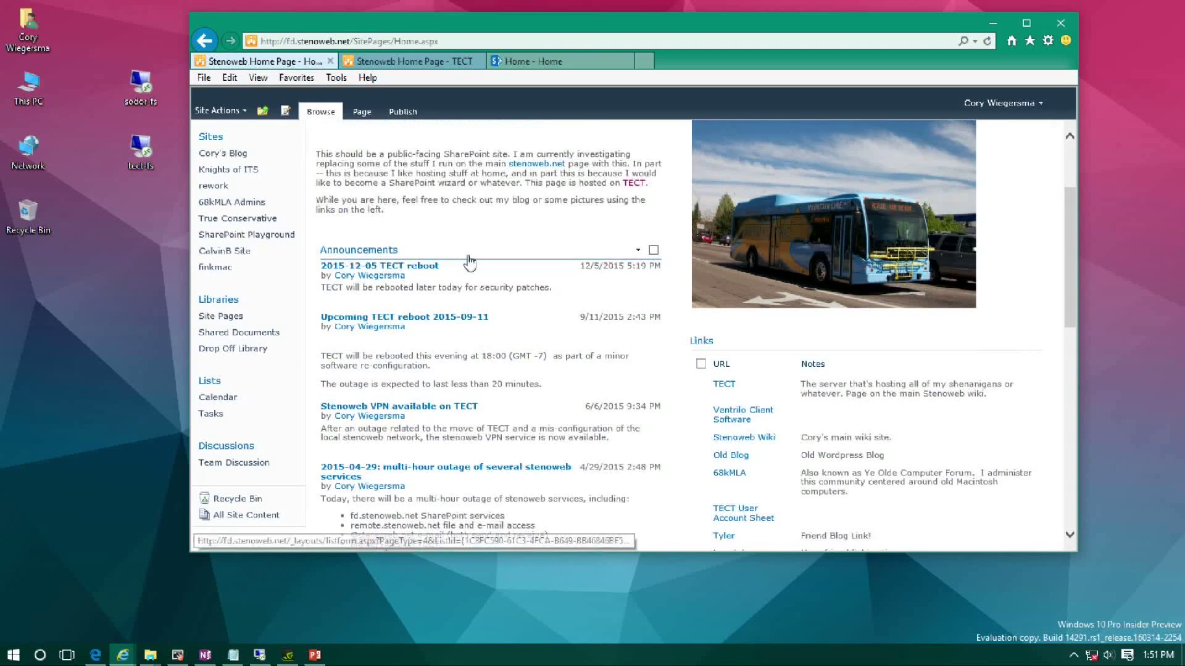
key(ctrl+shift+Tab)
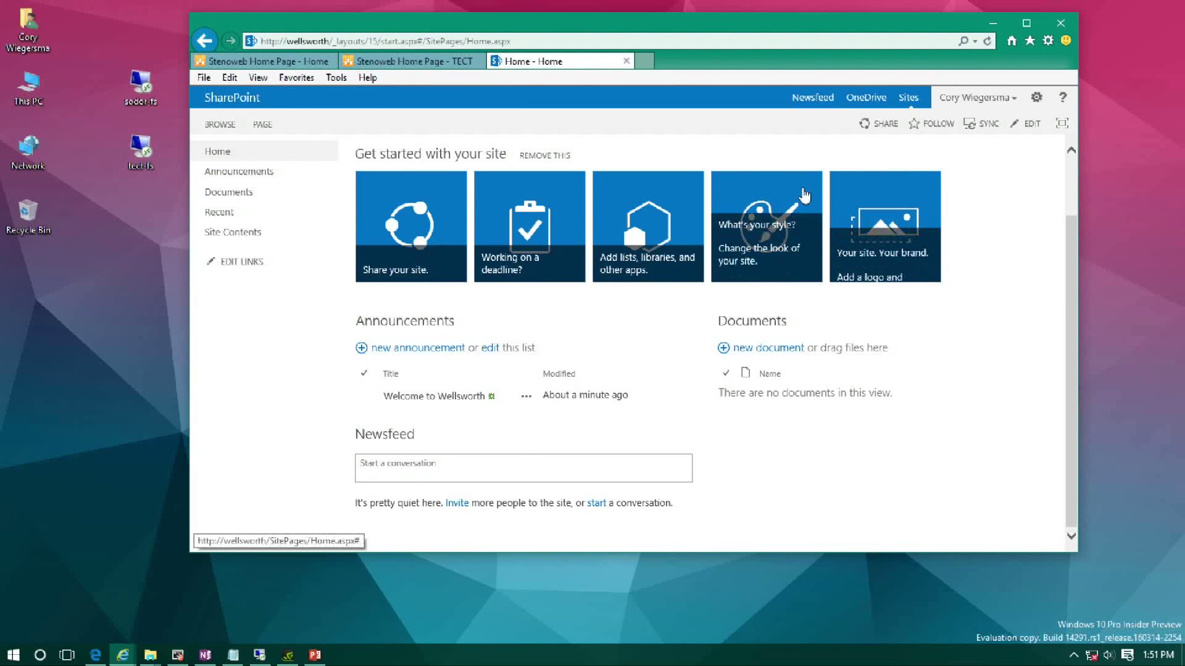
- Open the "Welcome to Wellsworth" announcement from the home page and examine the start of its web address
click(762, 226)
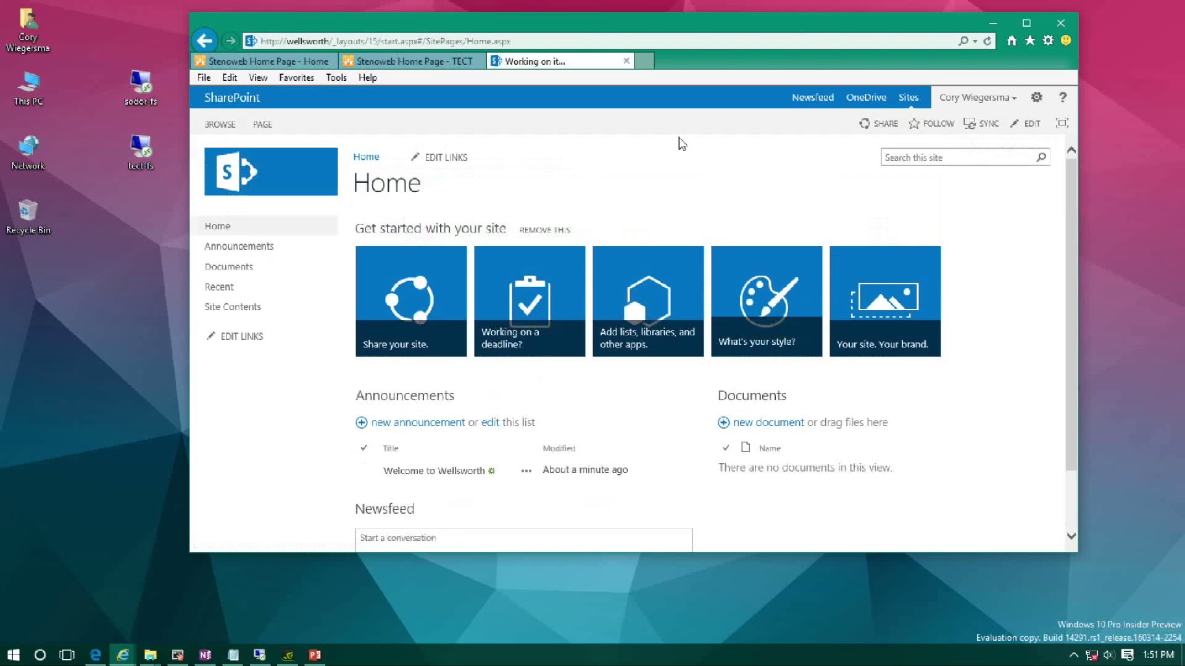
click(423, 472)
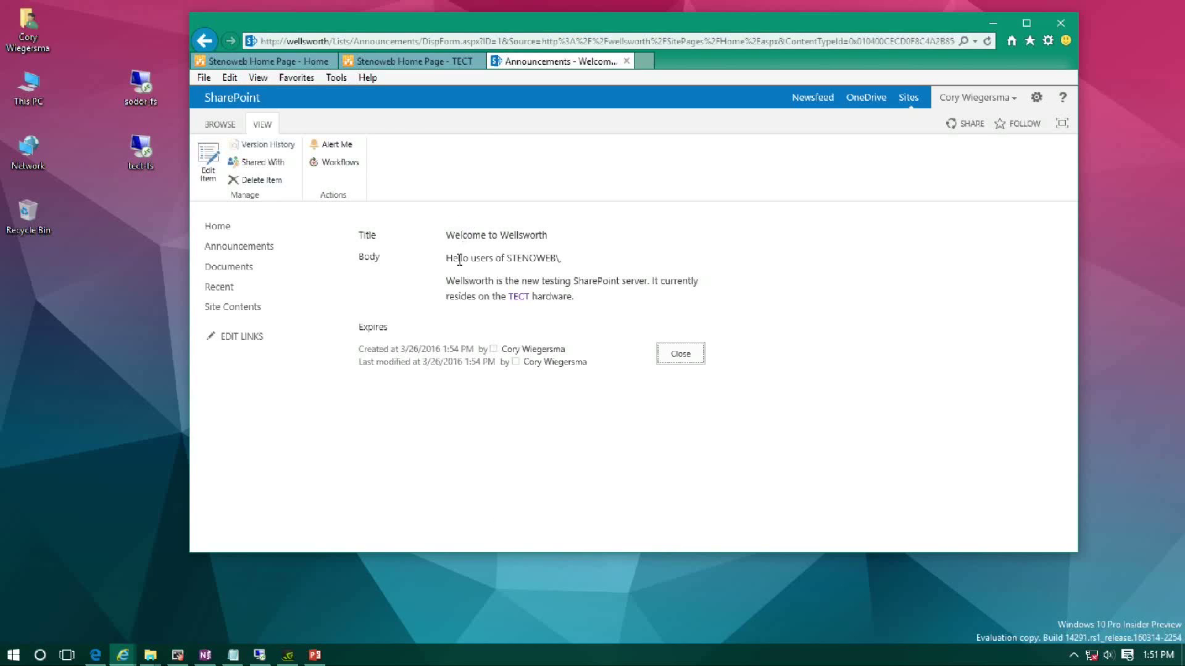
click(475, 41)
click(473, 39)
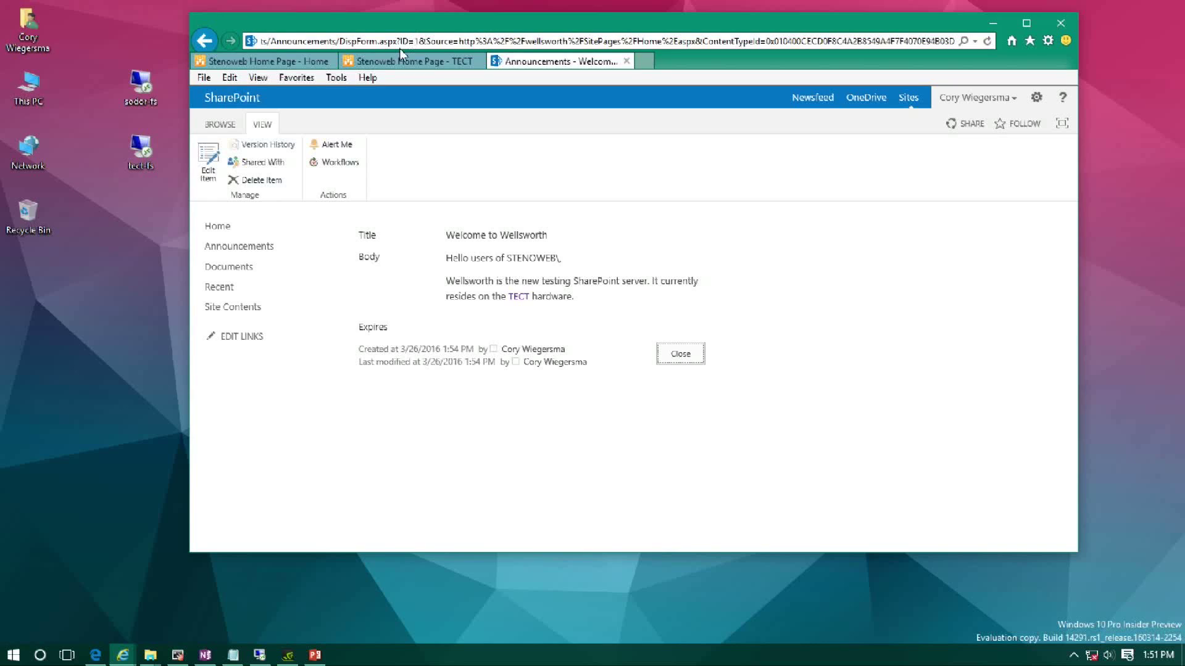
key(Home)
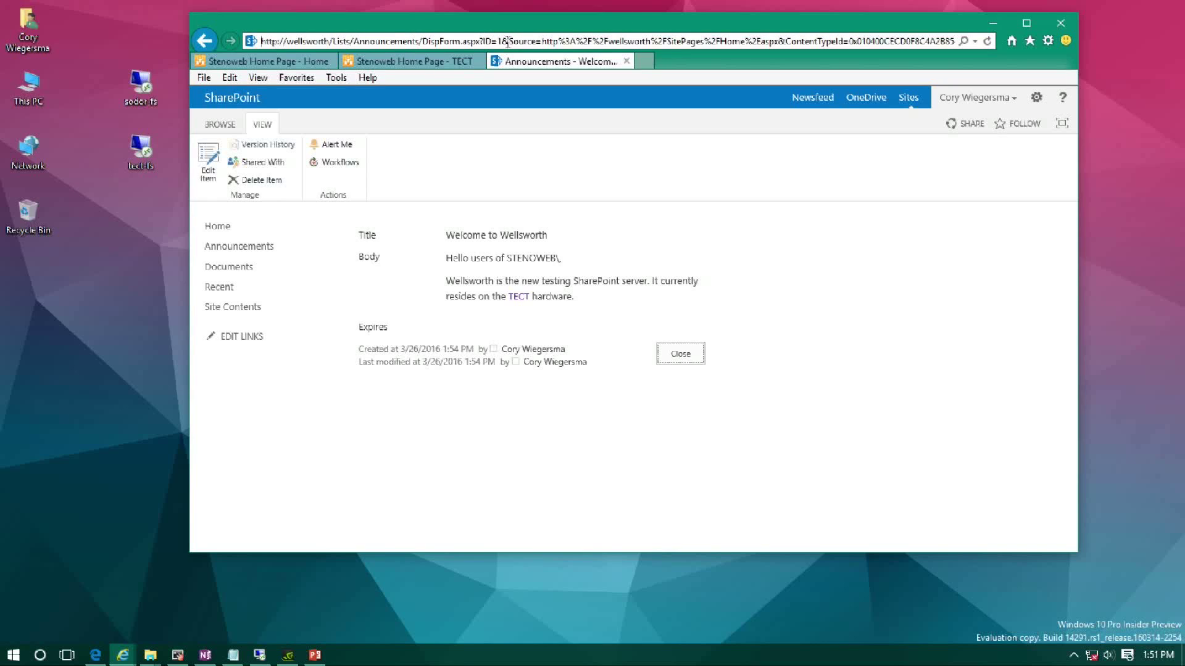
- Reload the welcome announcement from its address shortened to end at "DispForm.aspx?ID=1", and close the announcement
drag(511, 43, 1124, 84)
key(Delete)
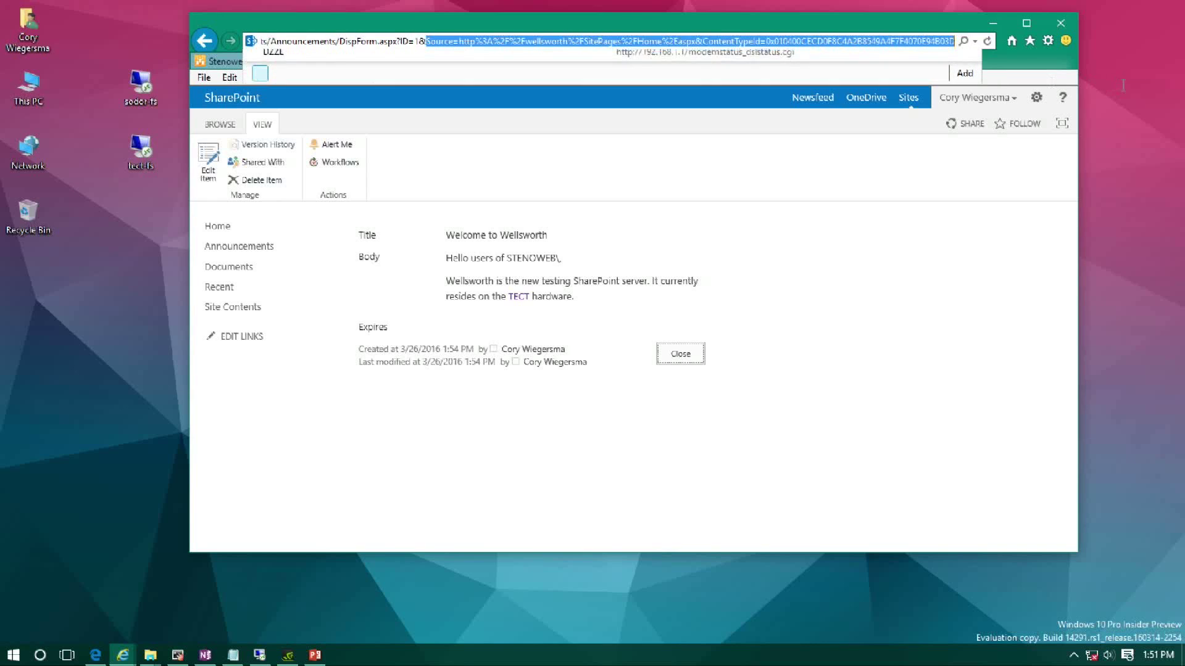
key(BackSpace)
key(Return)
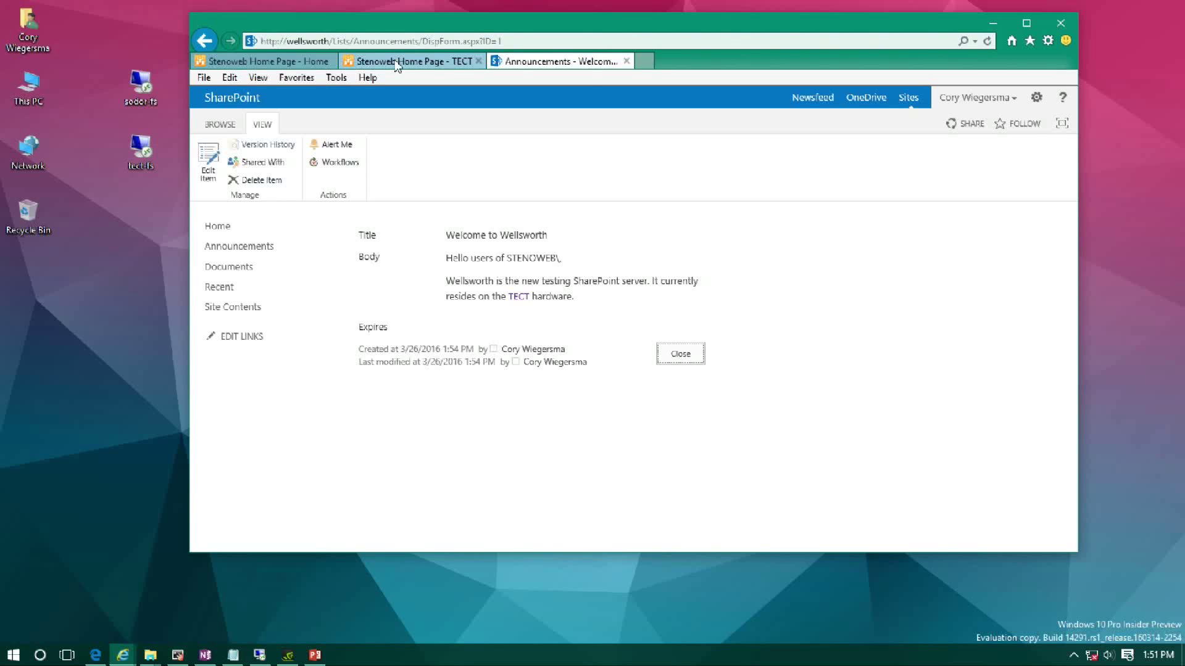
click(677, 356)
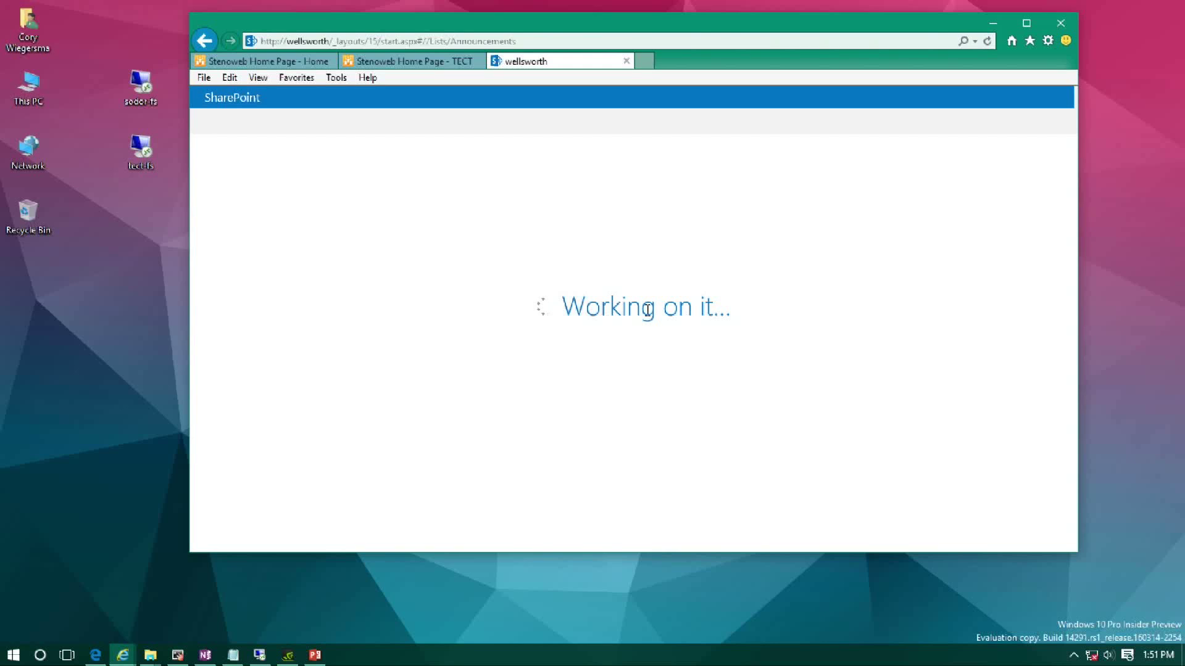
mouse_move(615, 6)
click(536, 34)
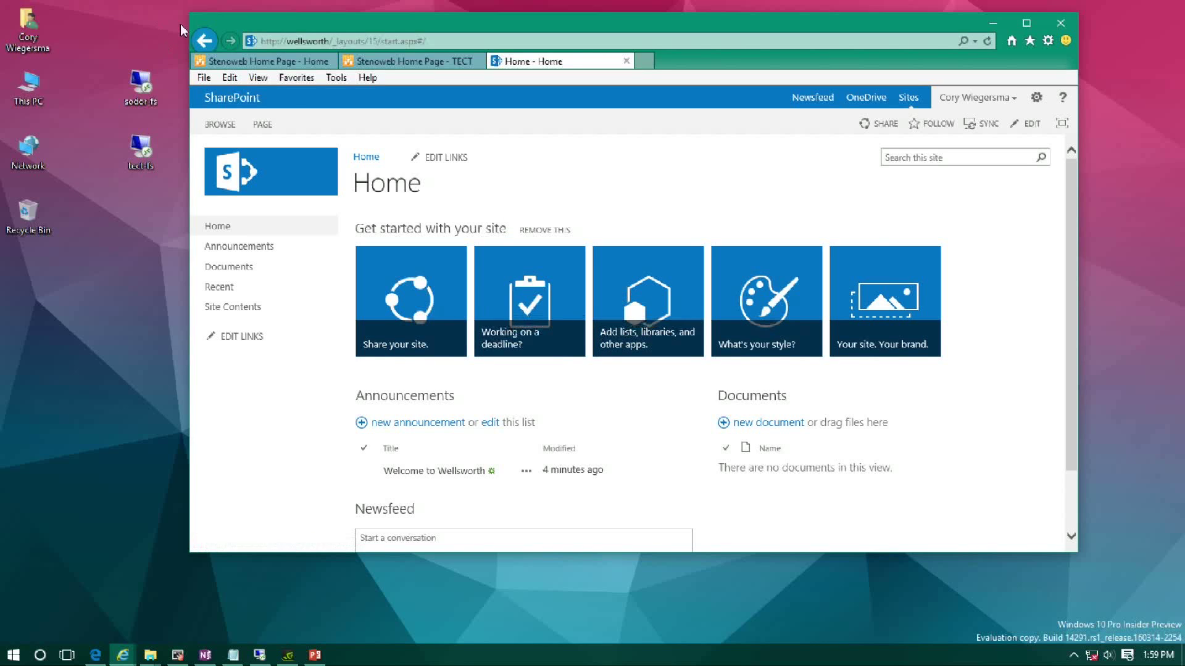
- Open the personal document workspace on the Stenoweb site, view its Members group, and return to the workspace home page
key(ctrl+Tab)
scroll(321, 309, up, 2)
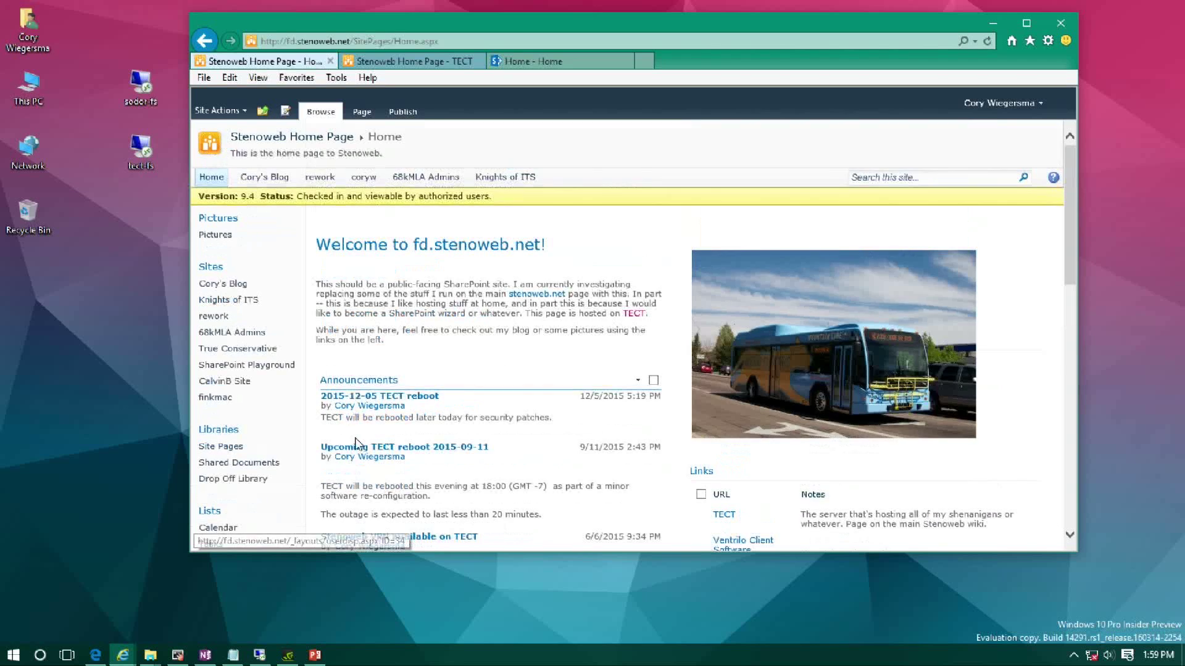
click(364, 178)
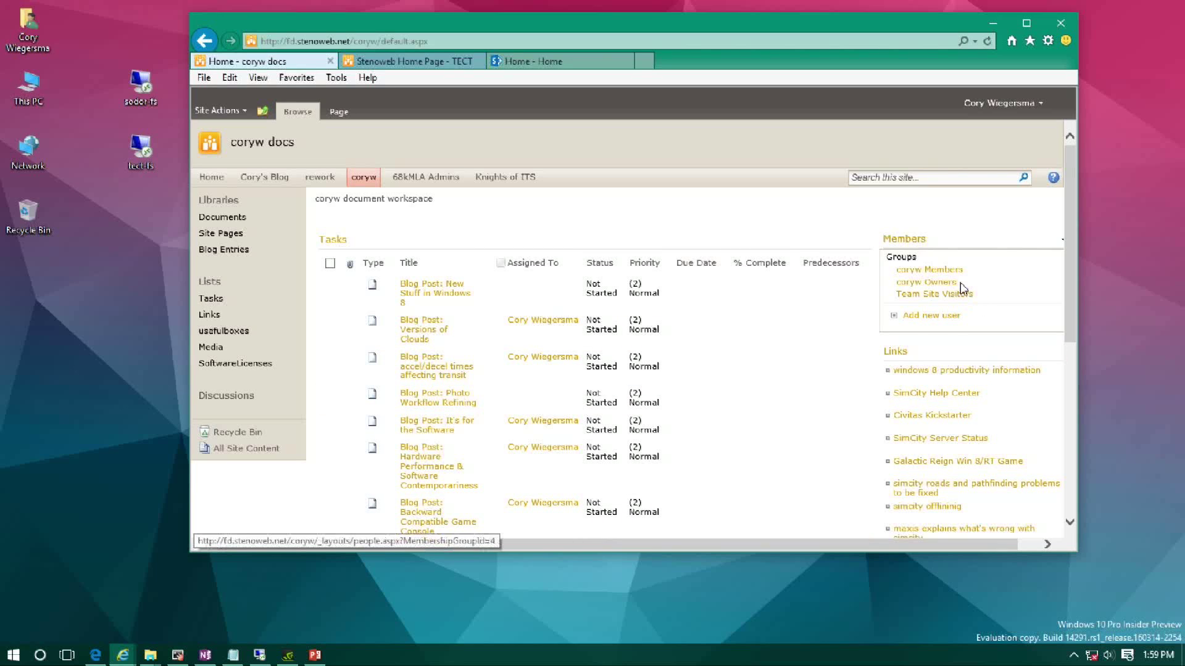
click(945, 273)
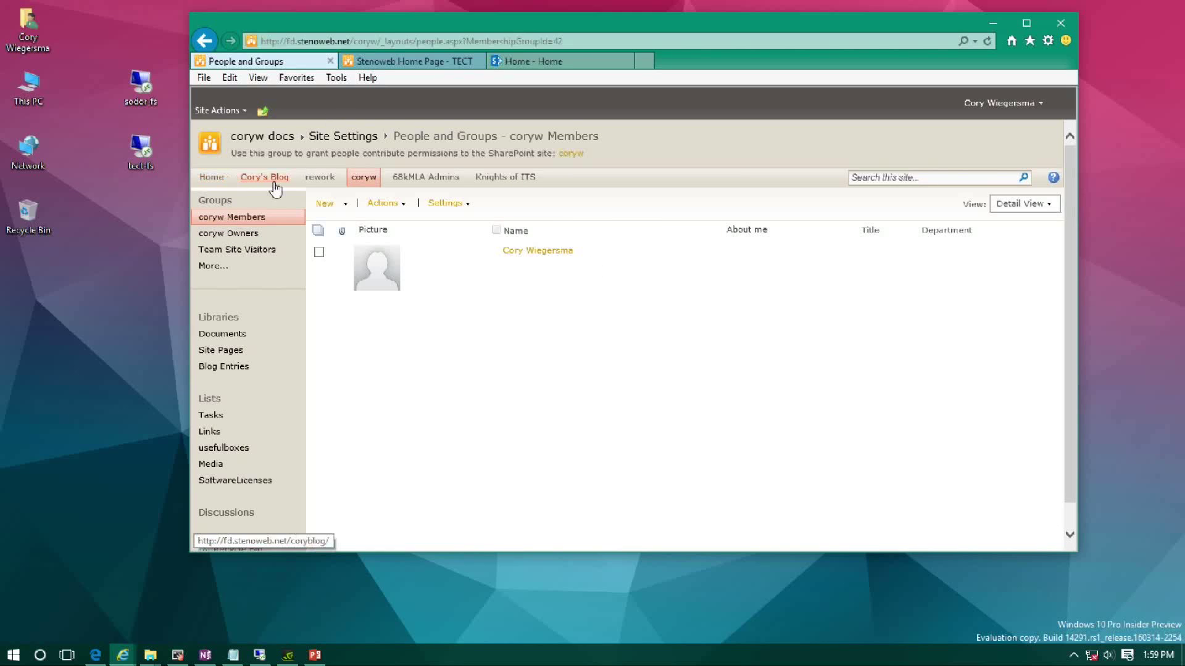
click(359, 183)
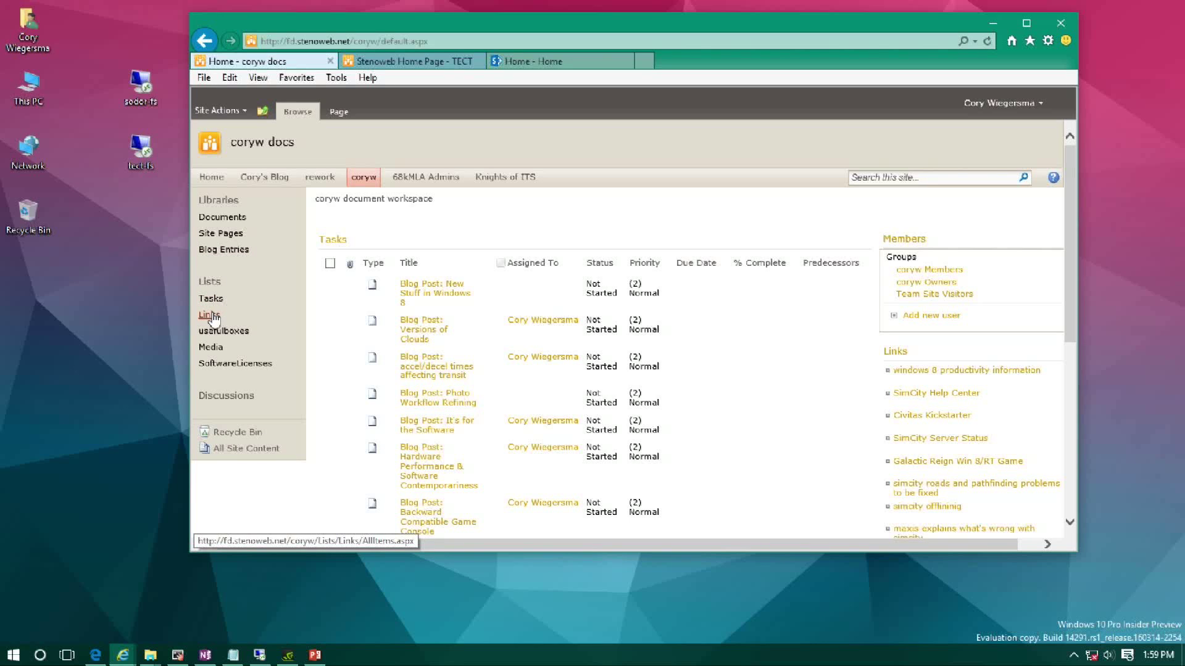
- Examine the workspace's usefulboxes list, its Media list down to the last rows, and its Blog Entries library
click(231, 332)
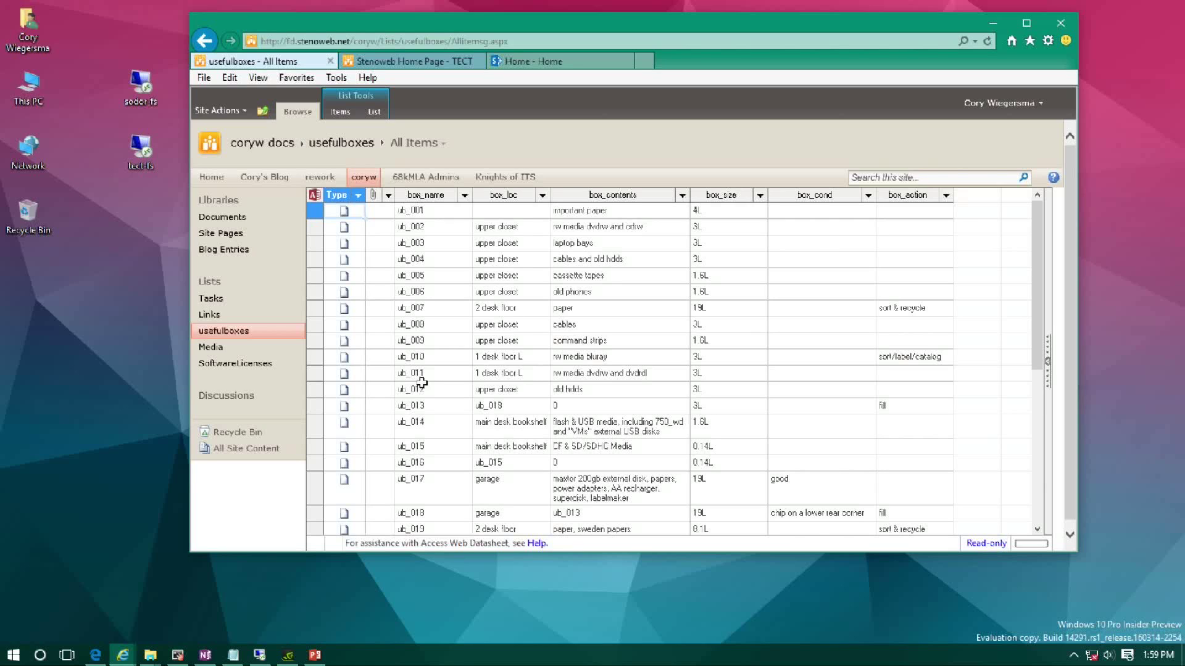
click(210, 347)
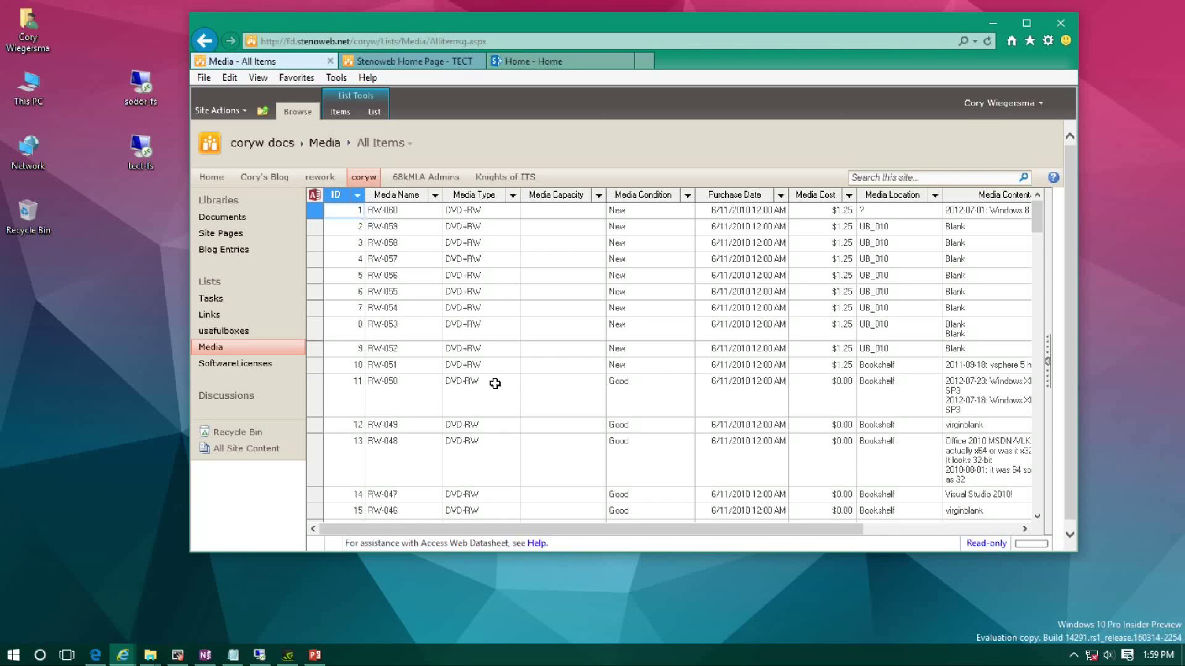
click(479, 209)
drag(1039, 217, 1043, 491)
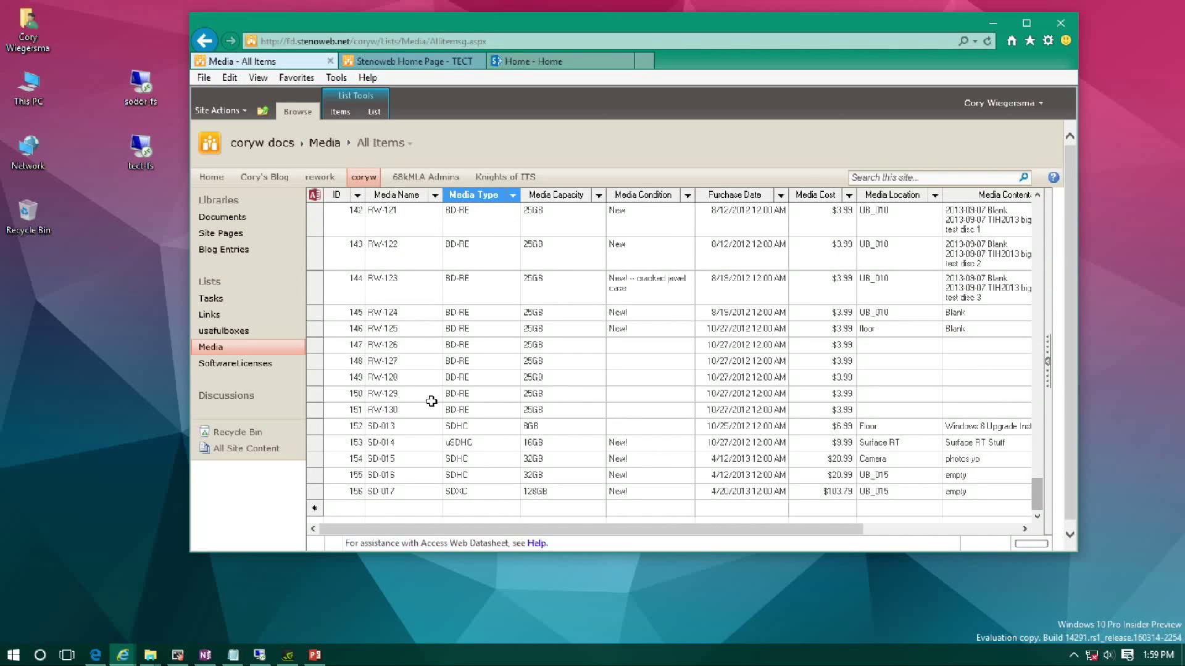
click(471, 478)
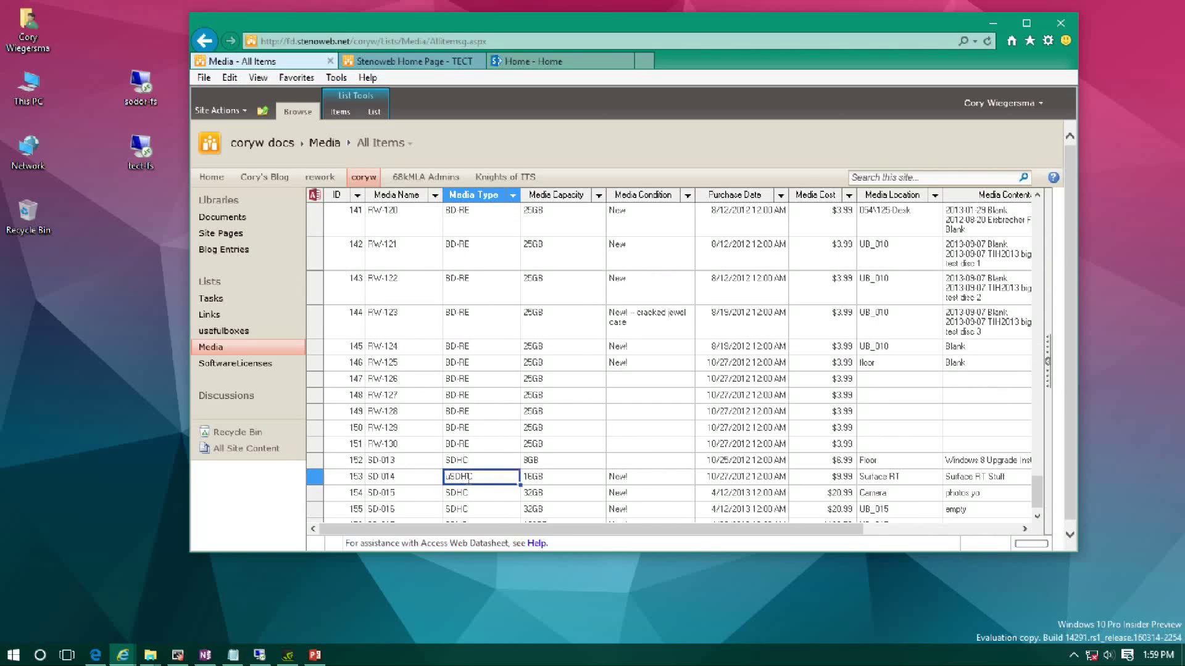
scroll(595, 497, down, 1)
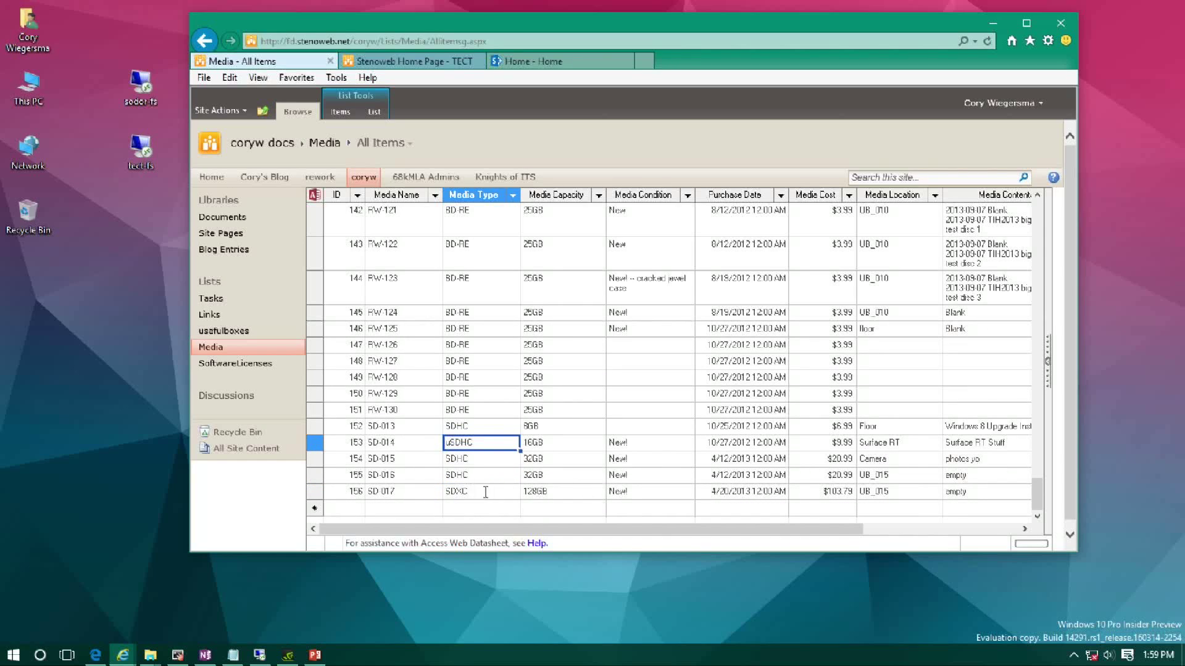
click(484, 491)
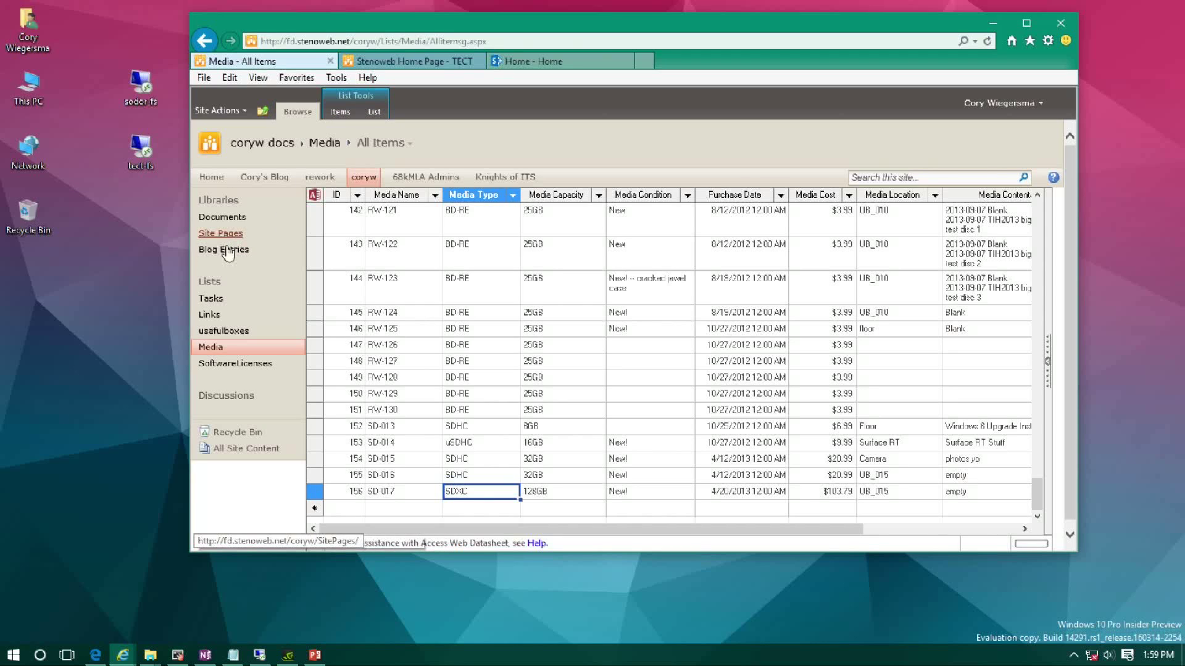
click(228, 250)
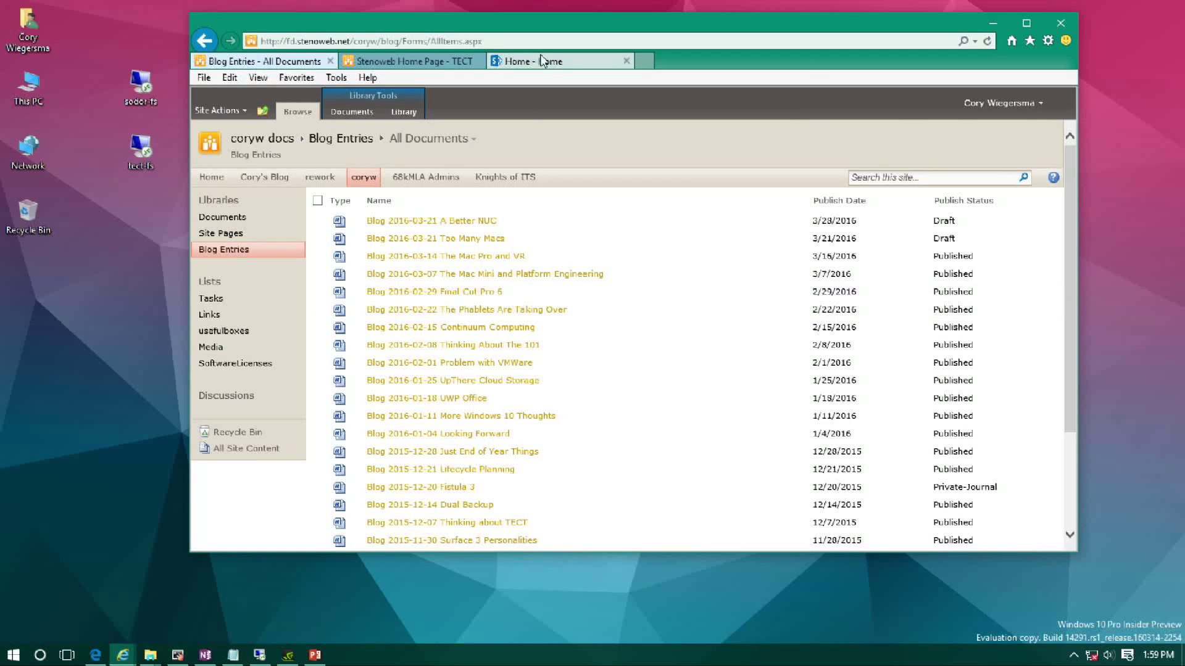
click(545, 64)
key(alt+d)
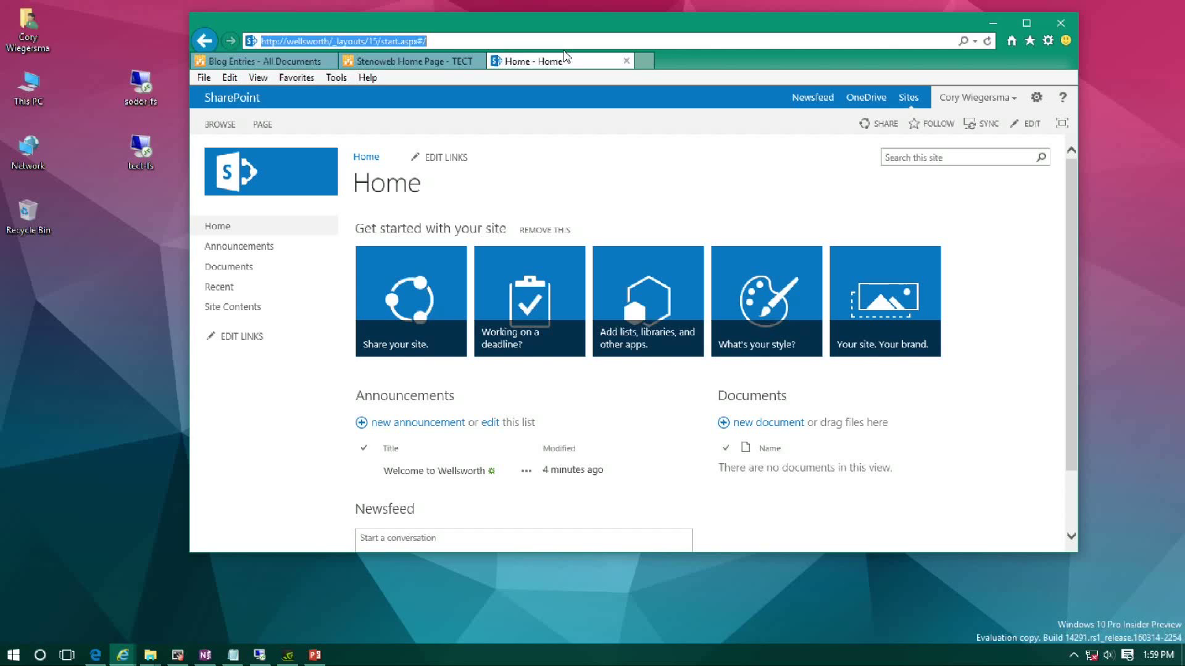
text(http:)
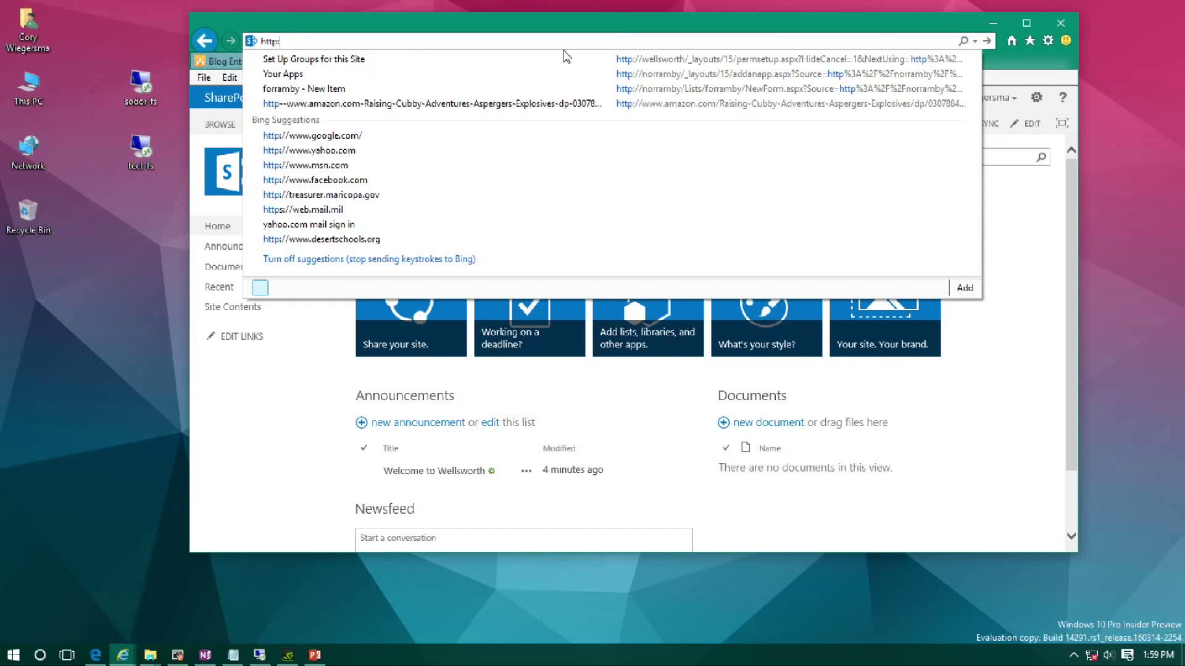
text(//wellsworth/m)
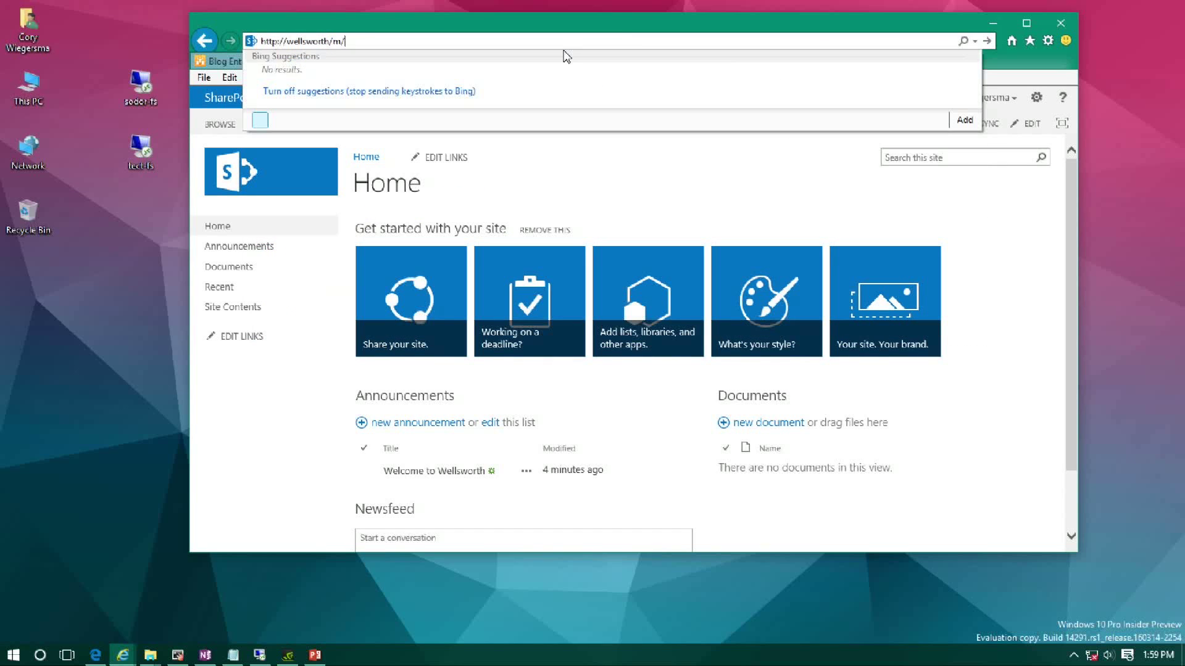
text(y/)
key(Return)
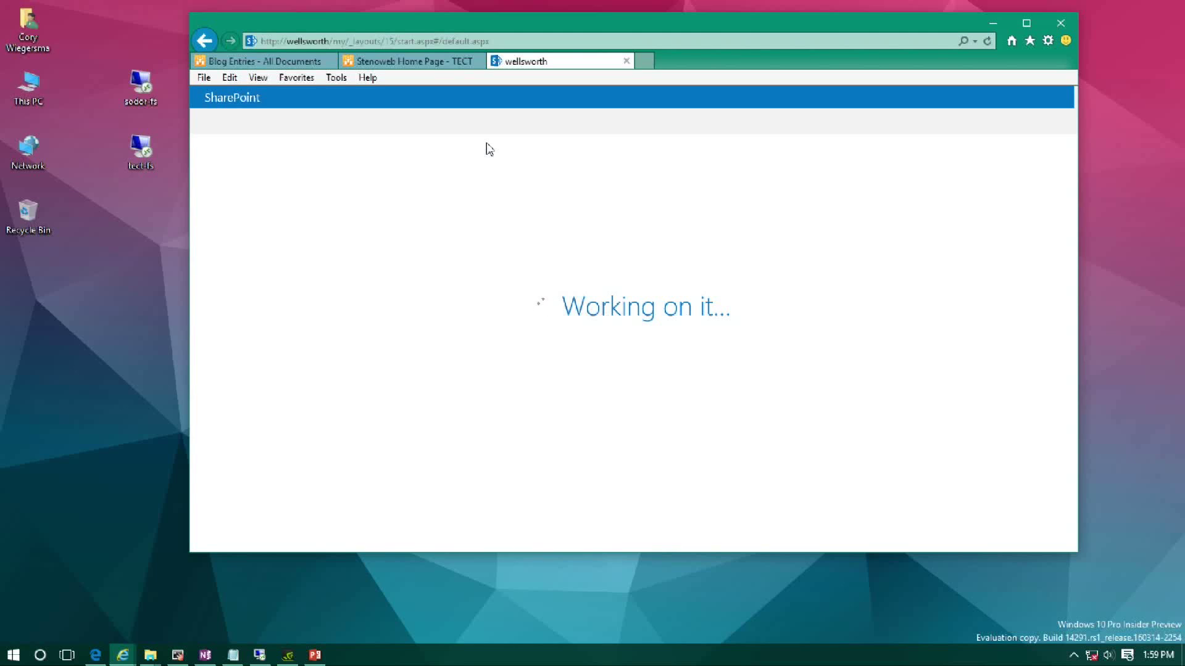
mouse_move(484, 6)
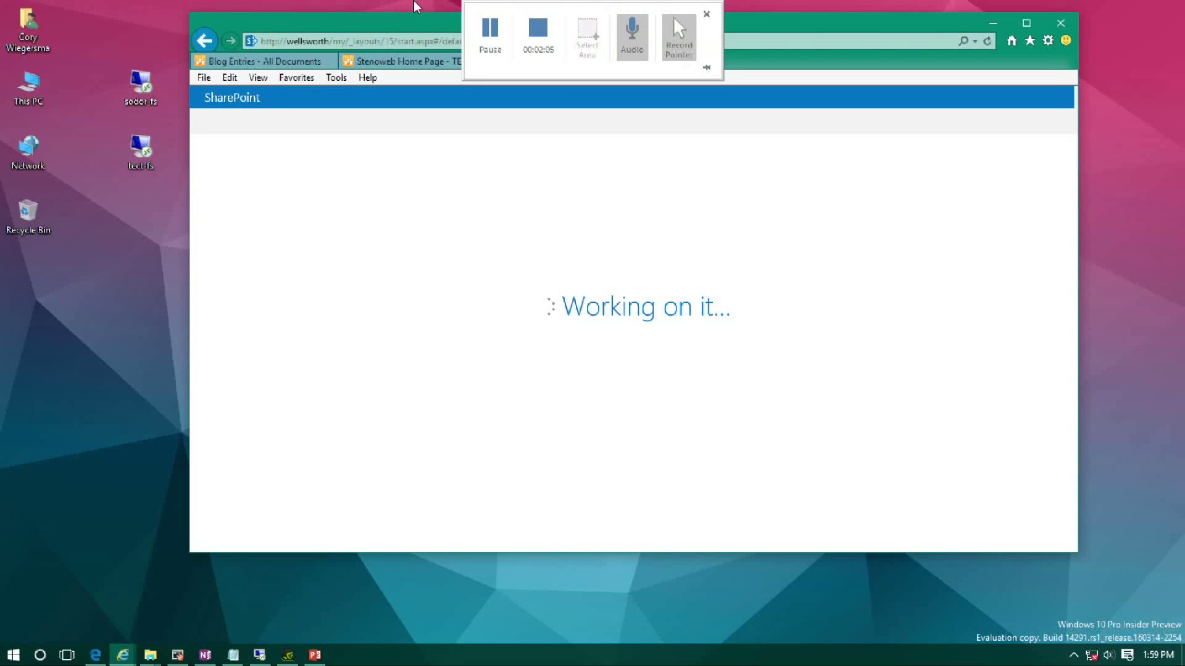
click(482, 37)
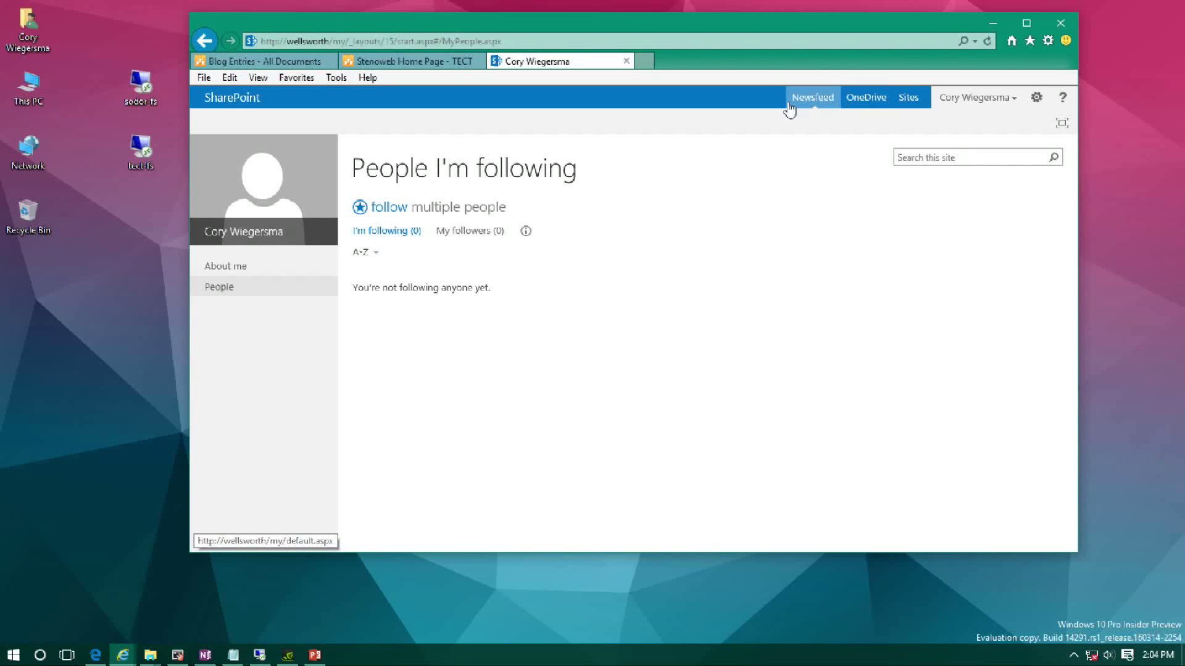
click(961, 100)
click(401, 43)
click(359, 42)
drag(355, 42, 500, 42)
key(Delete)
key(Return)
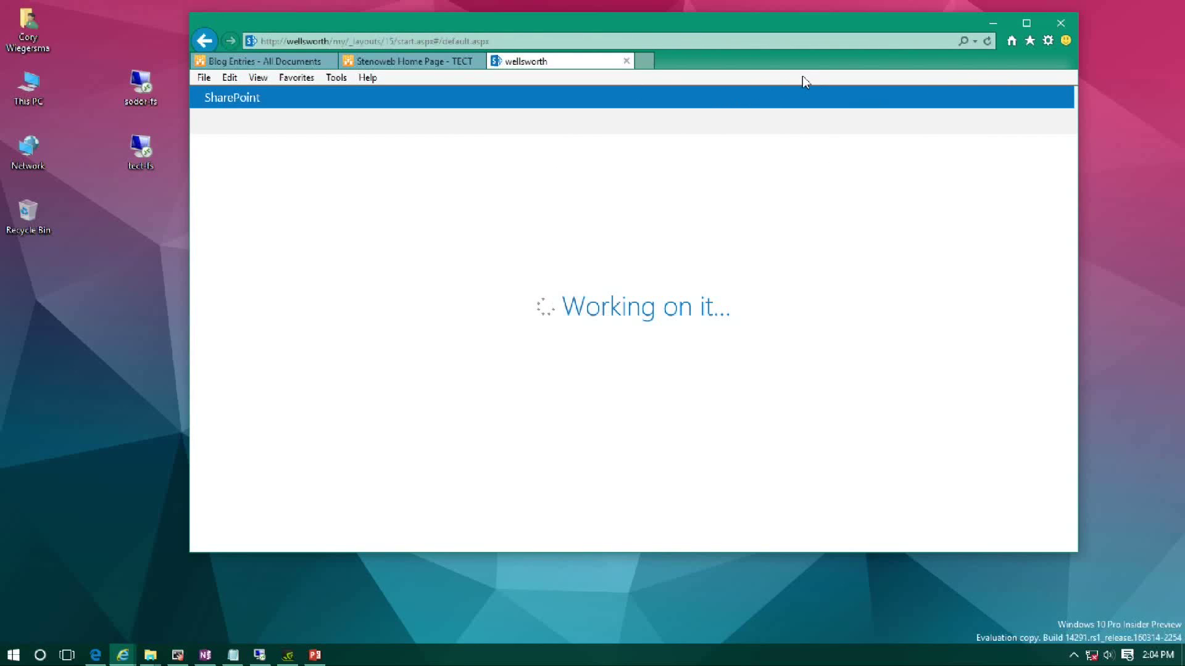
- Open the Stenoweb Blog Entries library in File Explorer with the account password, and move and narrow the blog folder window
click(256, 63)
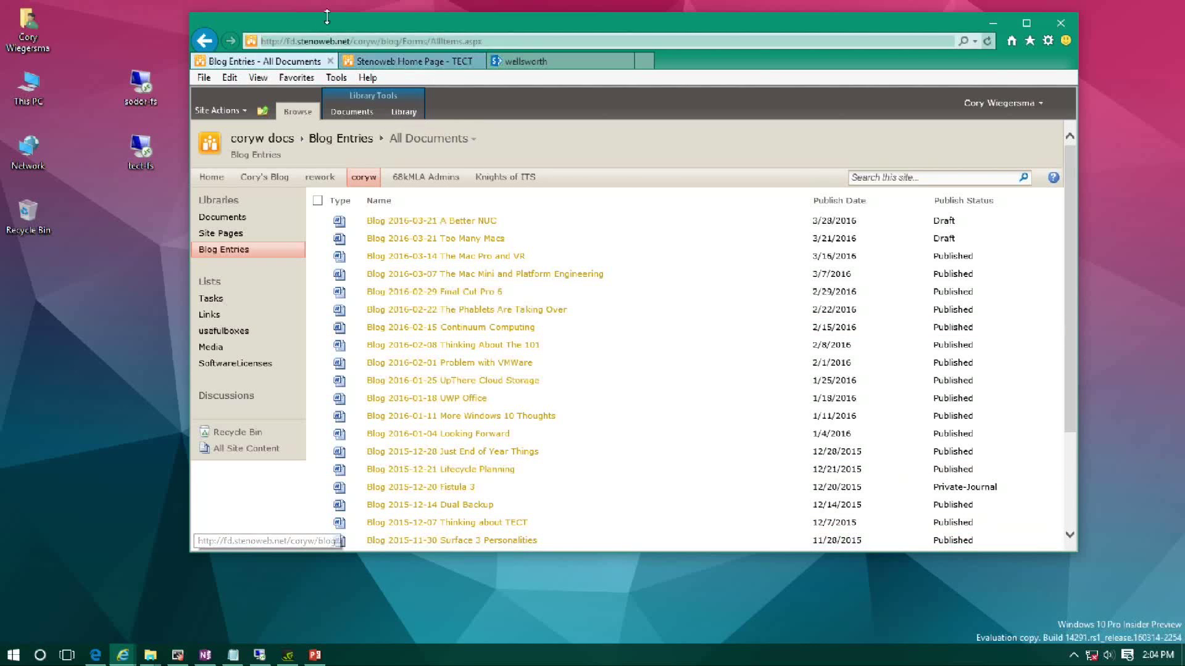
click(408, 114)
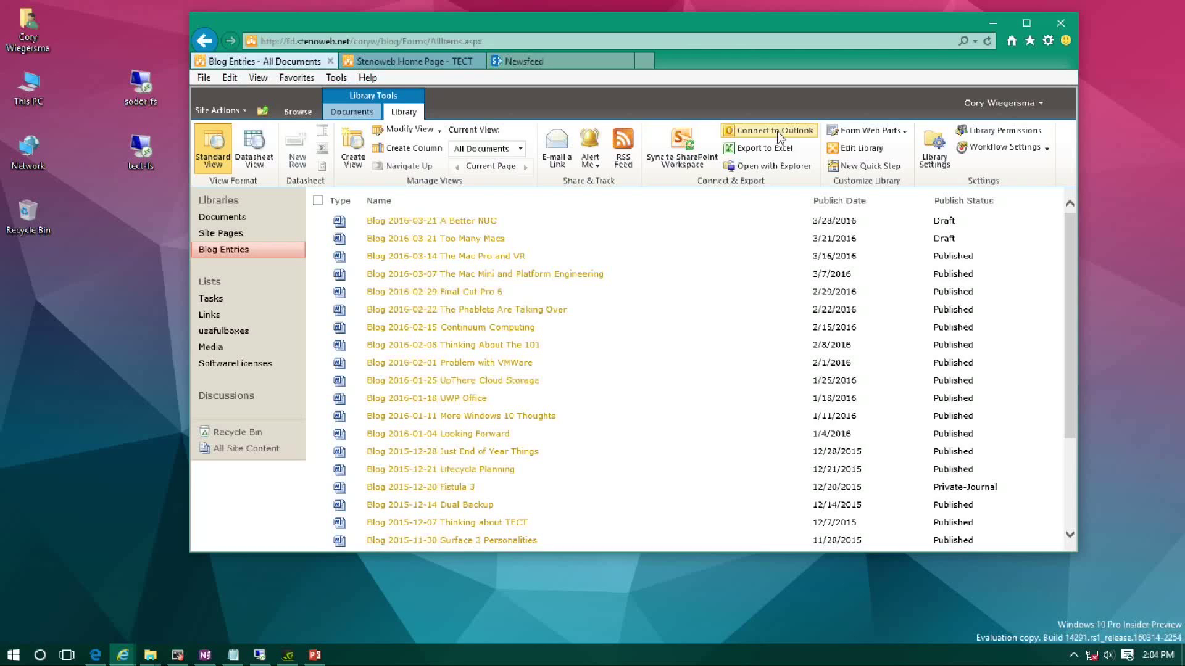
click(768, 164)
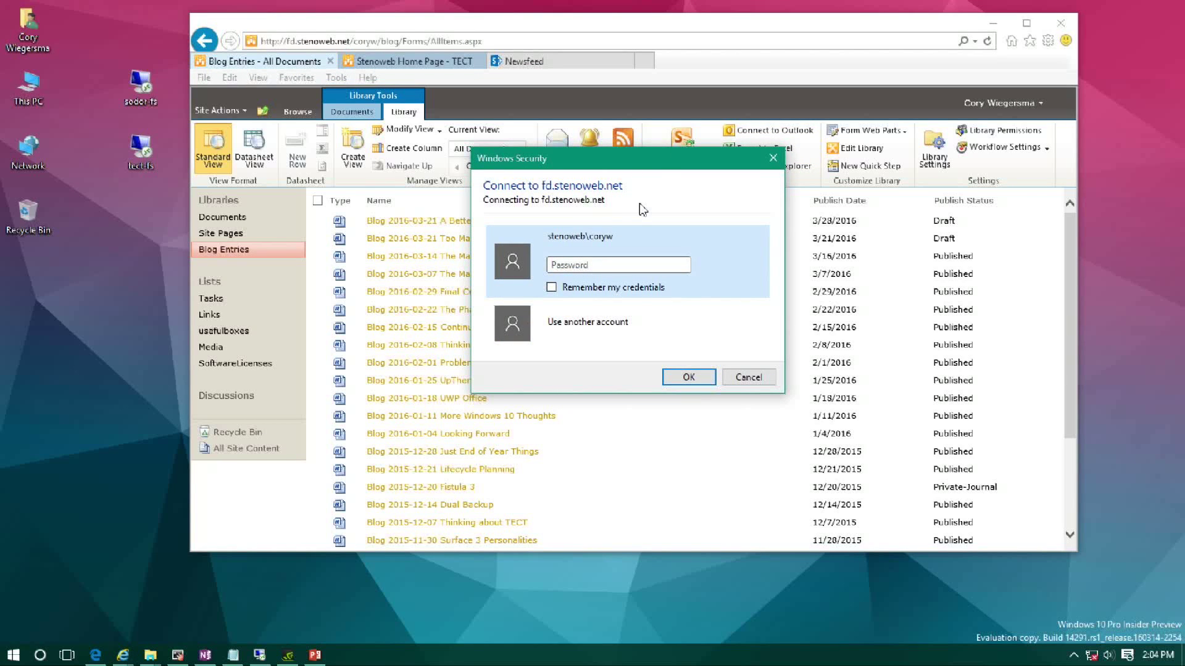
text(*************)
key(Return)
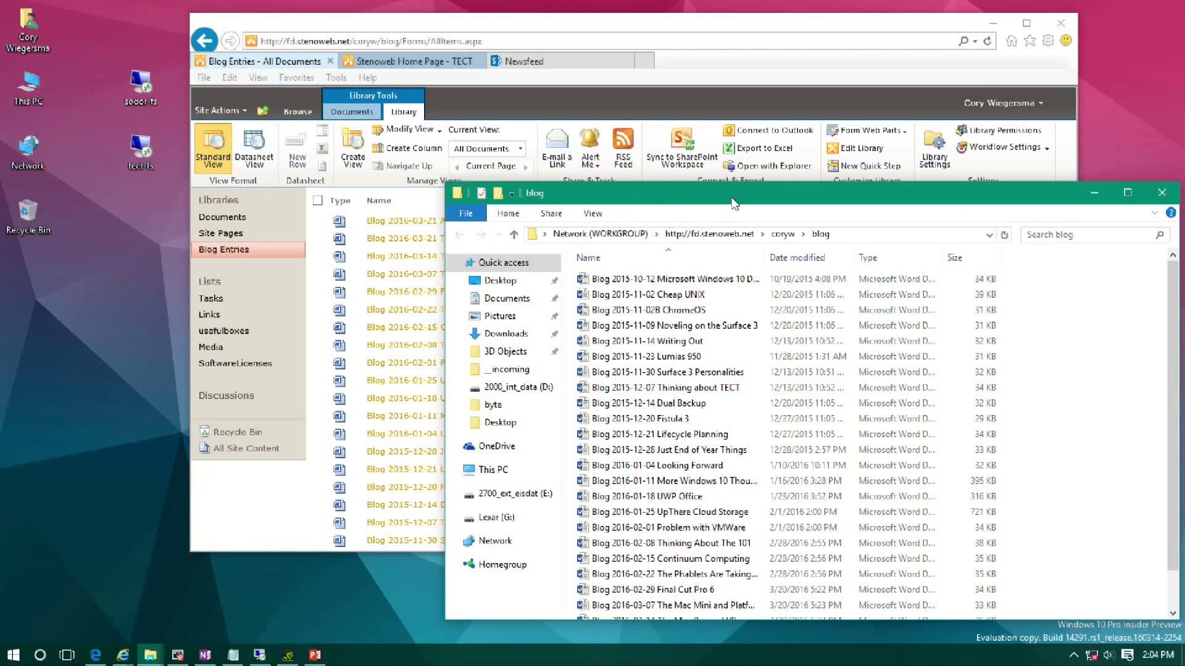
drag(737, 201, 298, 154)
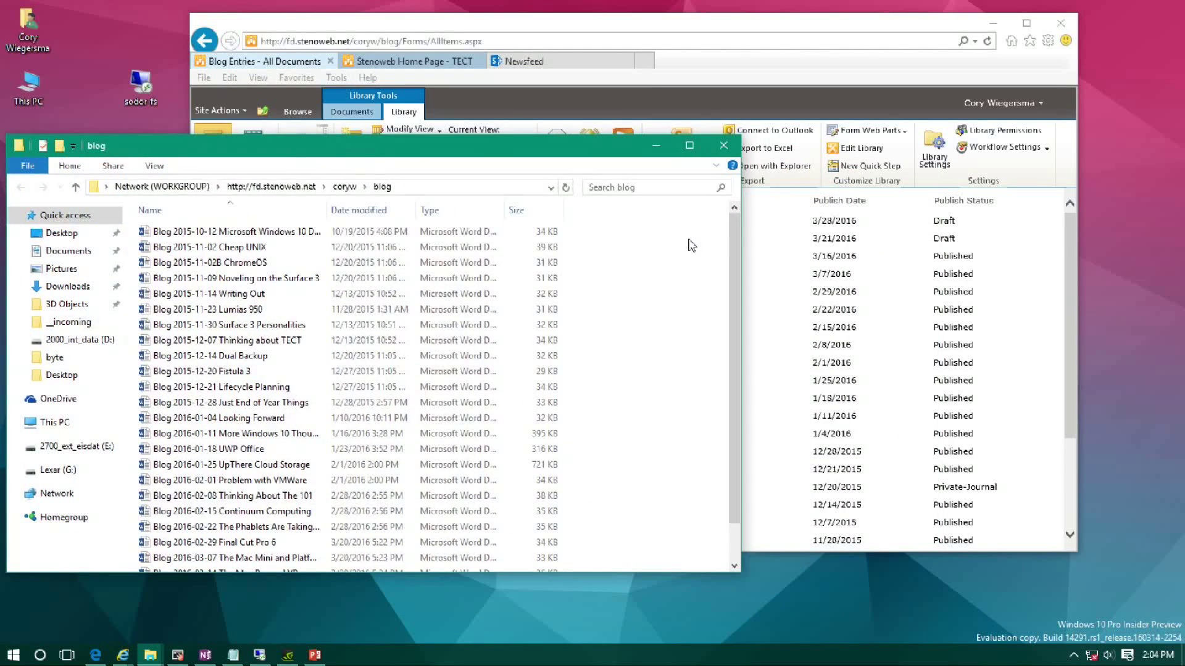
drag(741, 240, 578, 239)
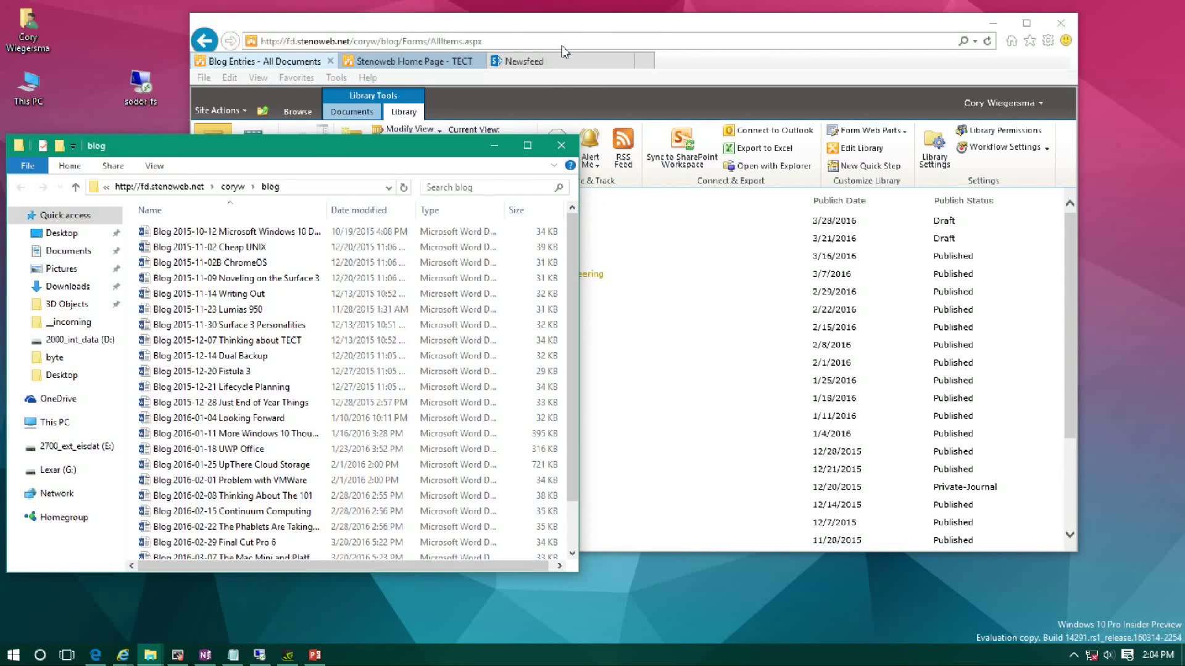
- Return to the wellsworth Newsfeed page and try opening the OneDrive and Sites pages
click(560, 62)
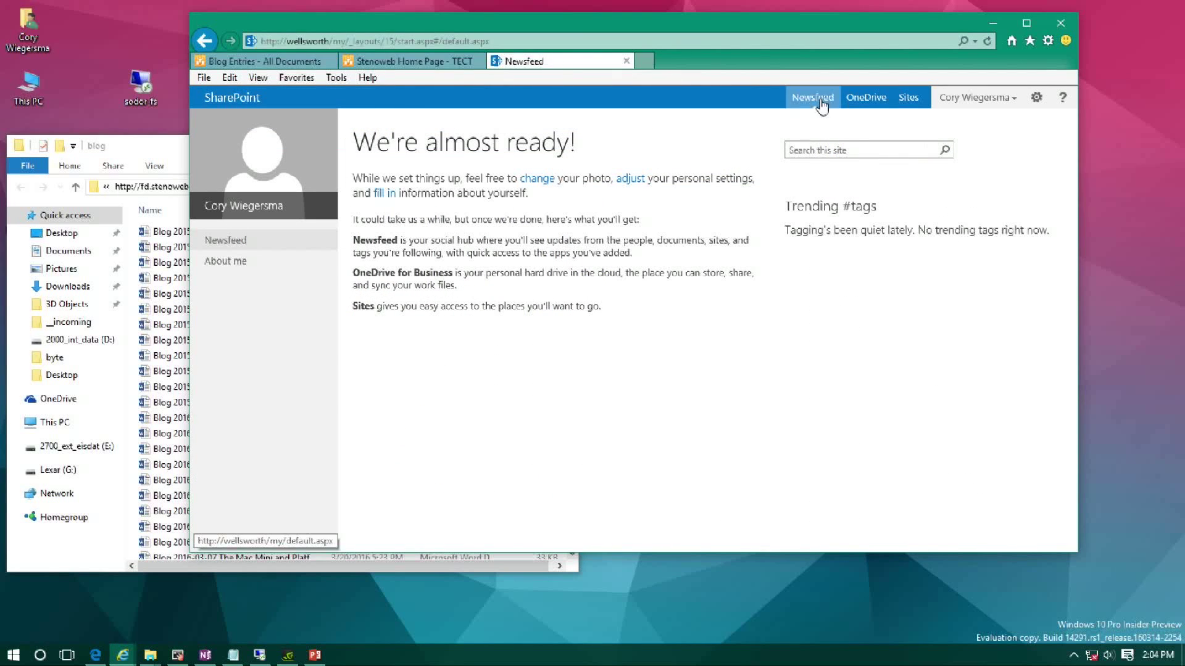
click(879, 108)
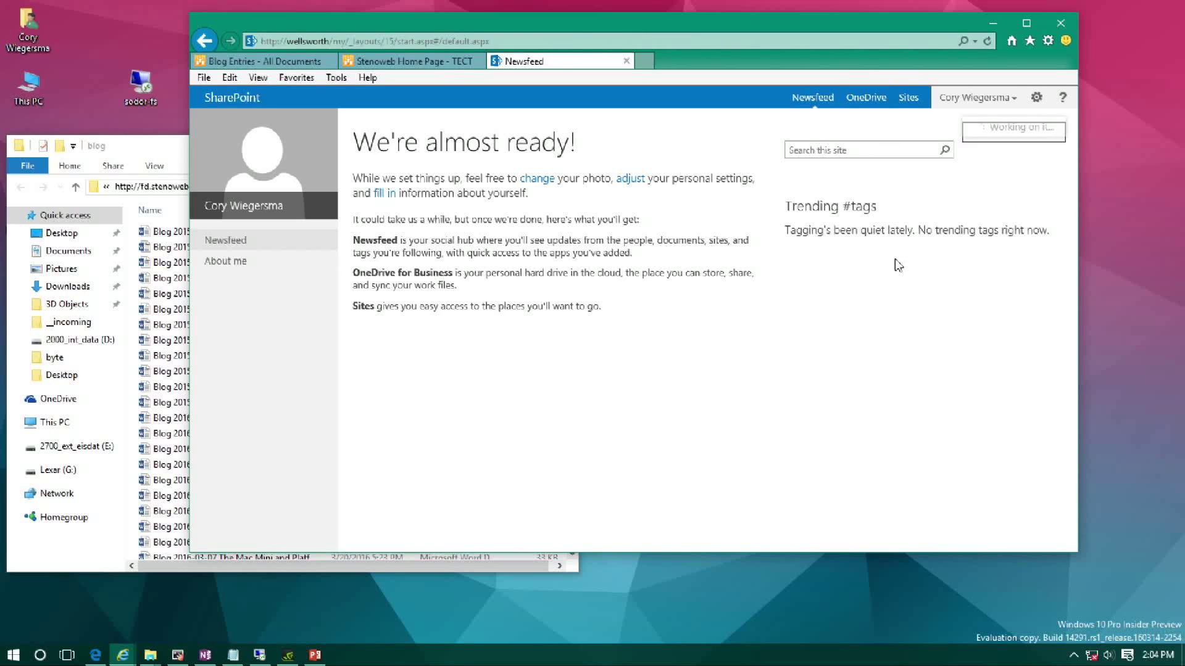
click(875, 107)
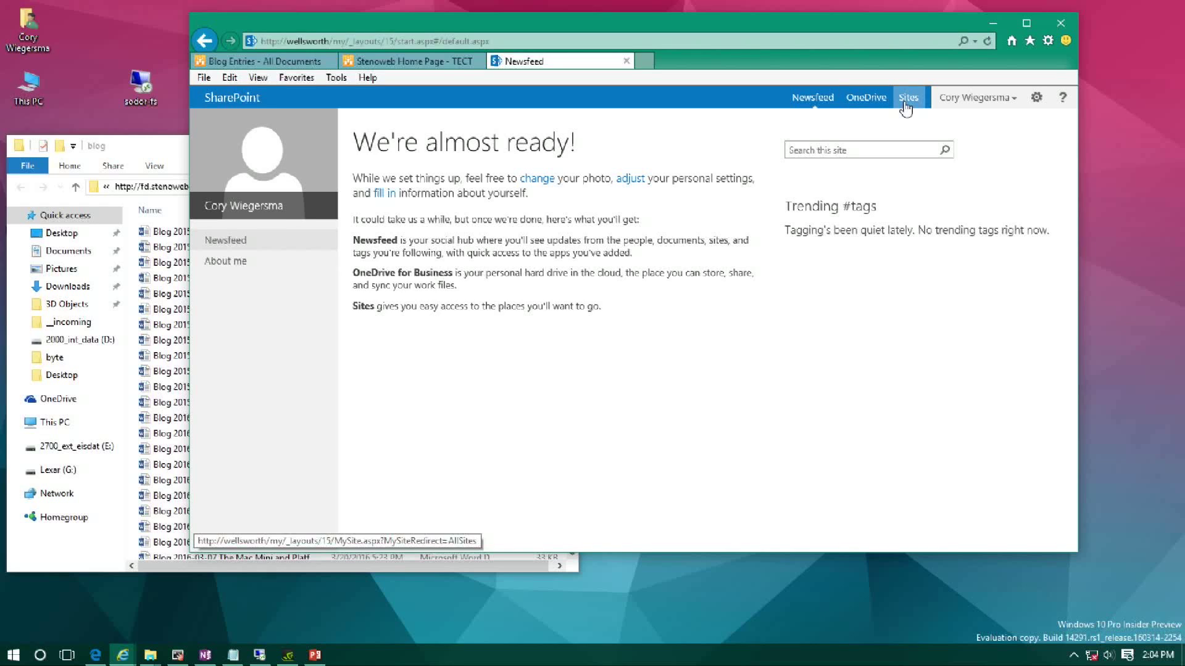
click(906, 105)
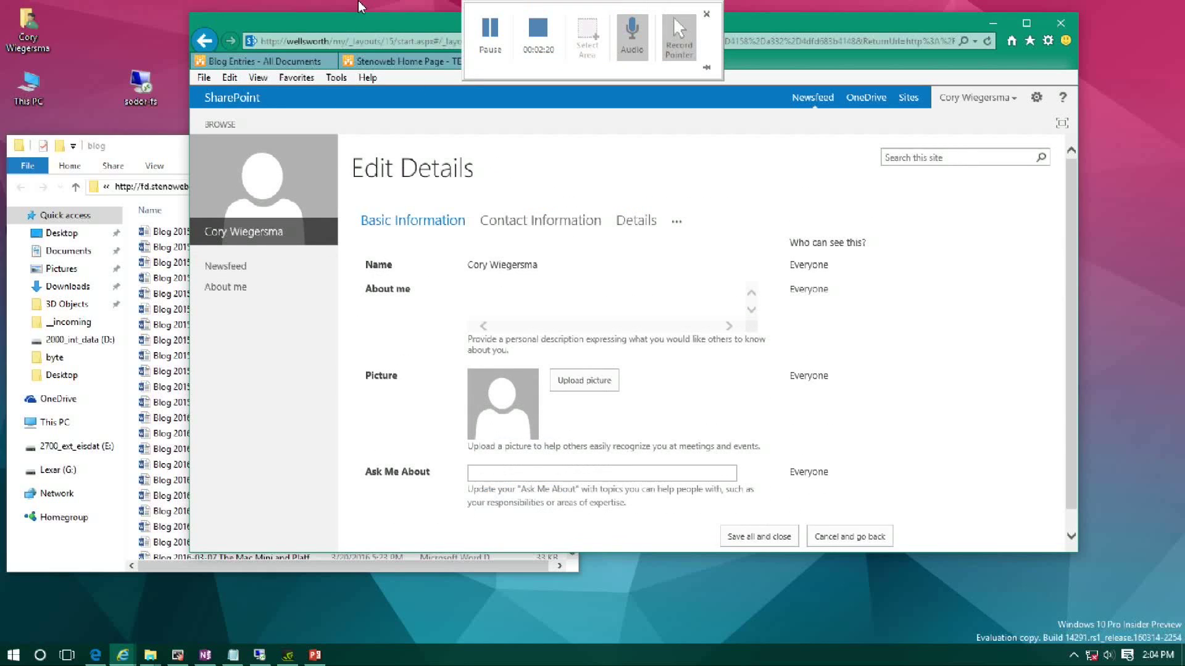
- Enter topic TECT and the About me text "I am the system administrator for the TECT system. I live in Arizona and I work at a public university."
scroll(367, 379, down, 1)
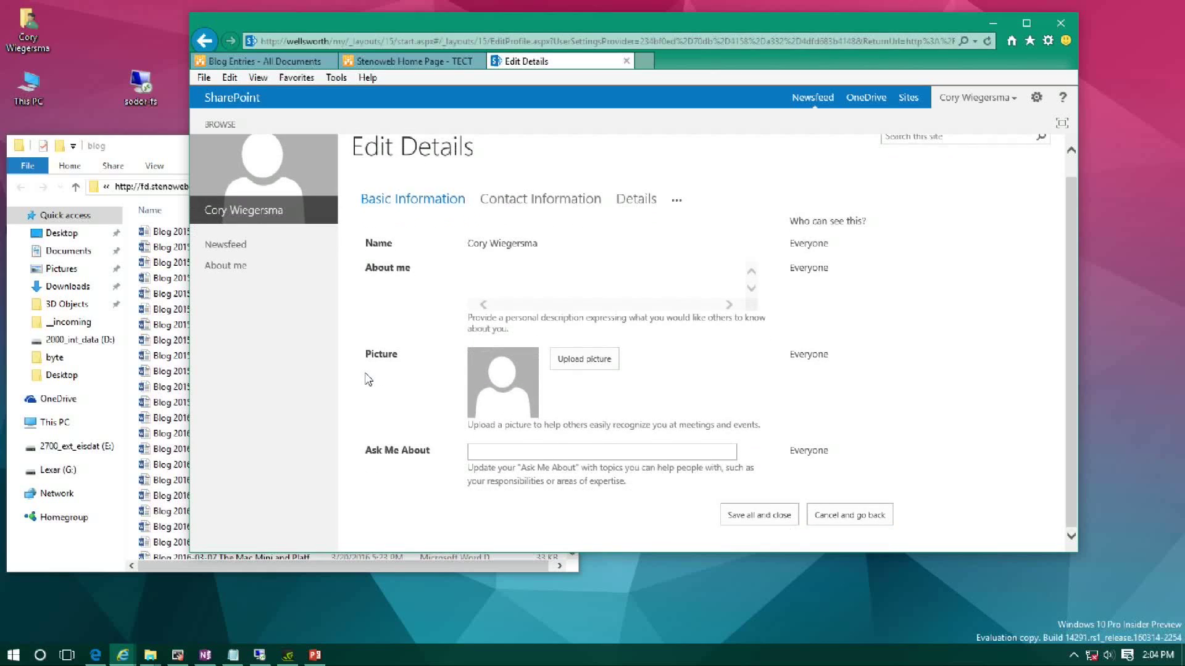
click(591, 453)
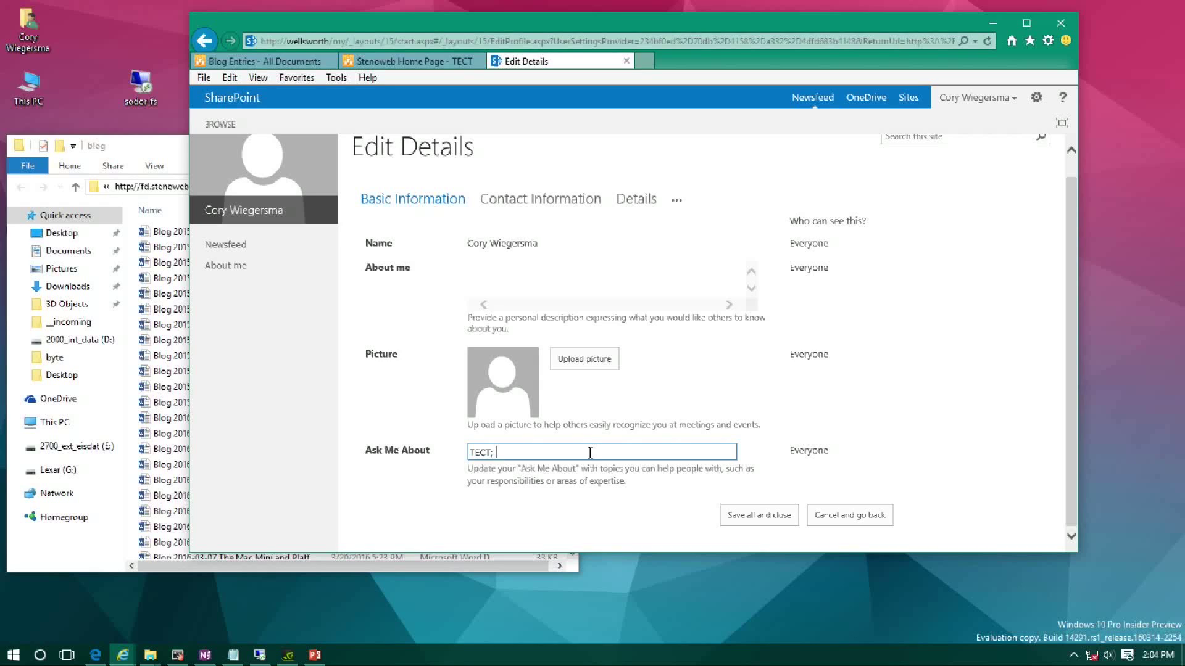
click(487, 289)
text(I am the syste)
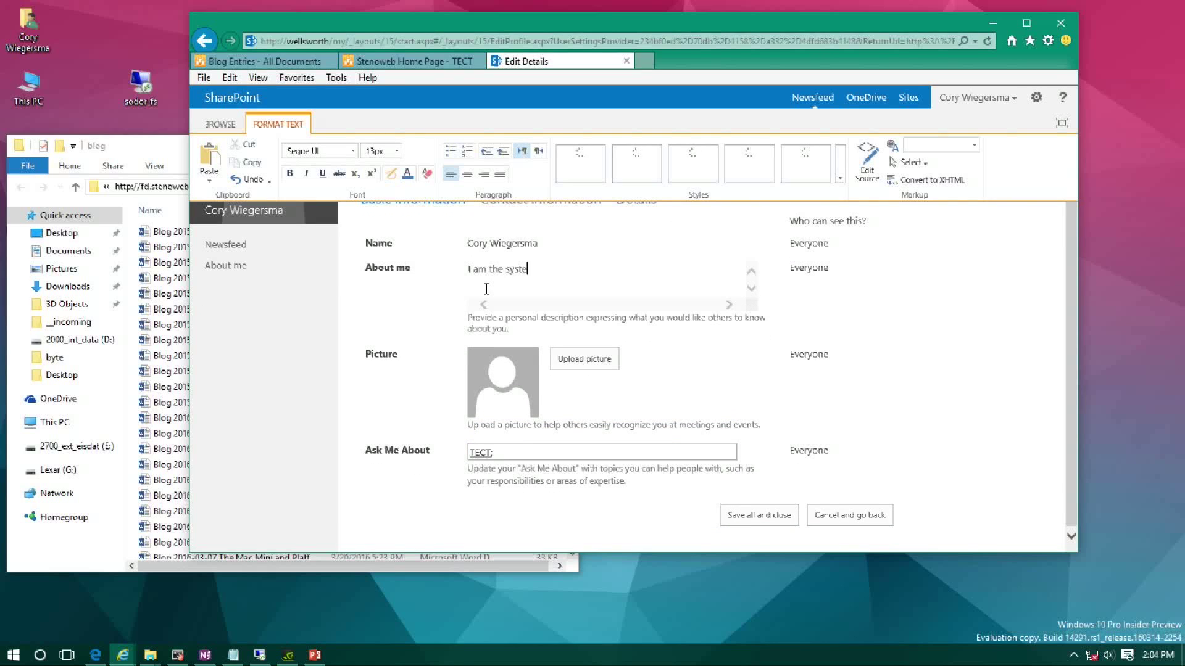
text(m administrator for the TECT system)
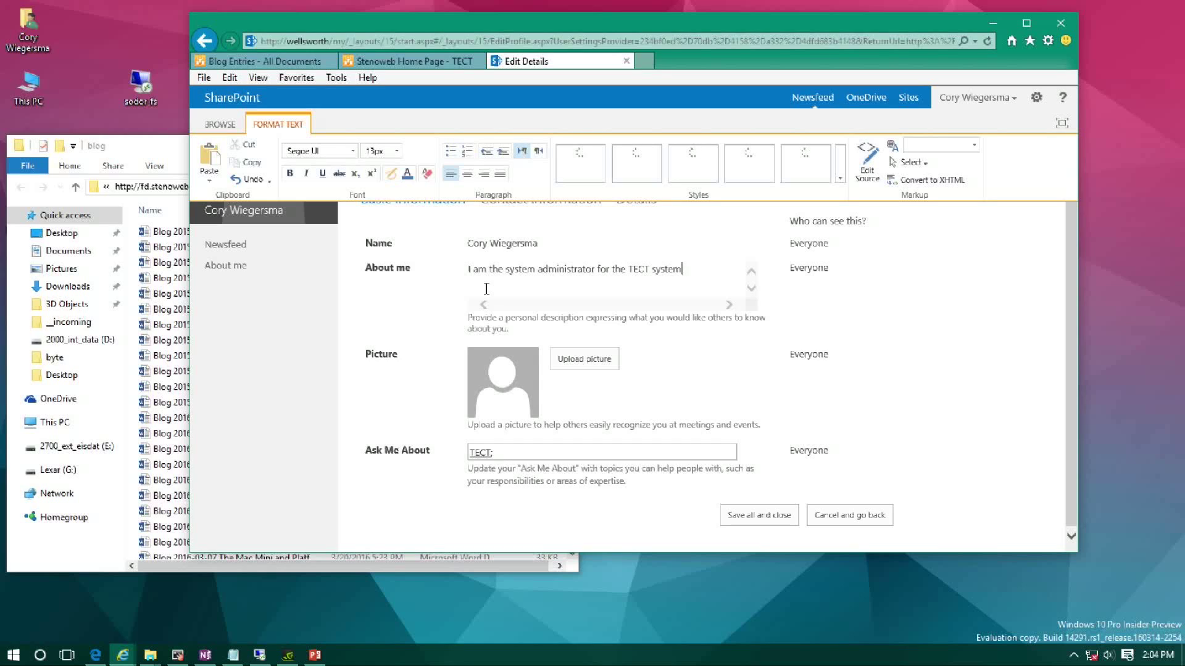
text(. I live in )
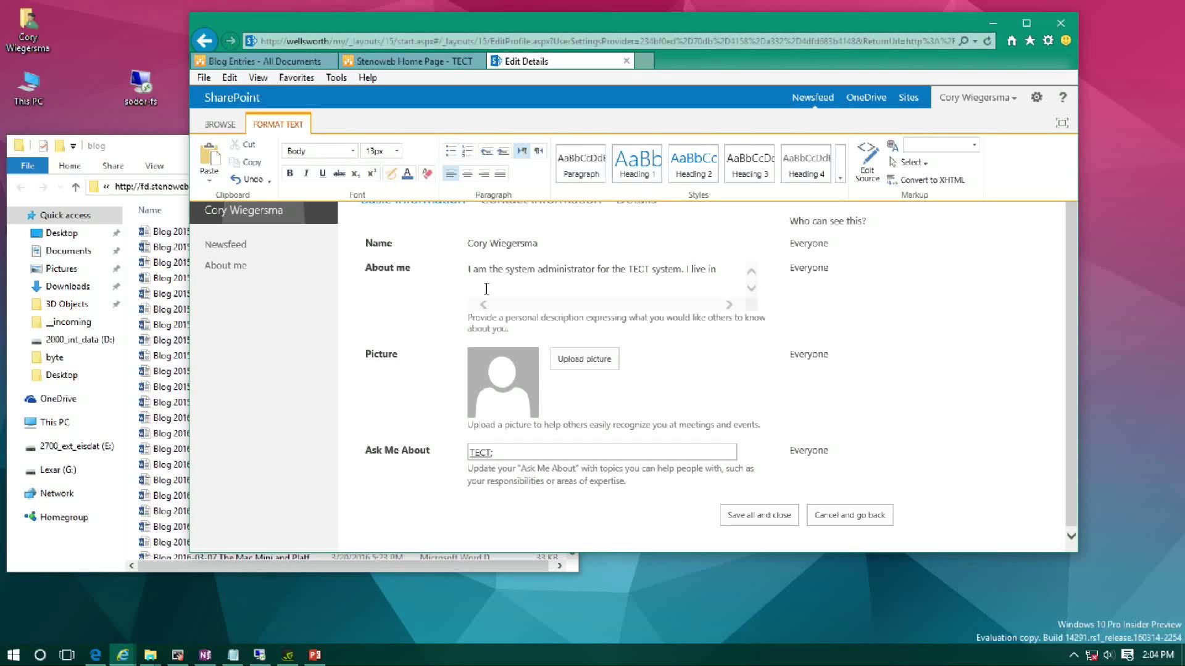
text(Arizona and I work at a public university.)
- Add SharePoint, Exchange, Outlook, Word and Window 10 to the Ask Me About topics, and save the profile changes
click(541, 448)
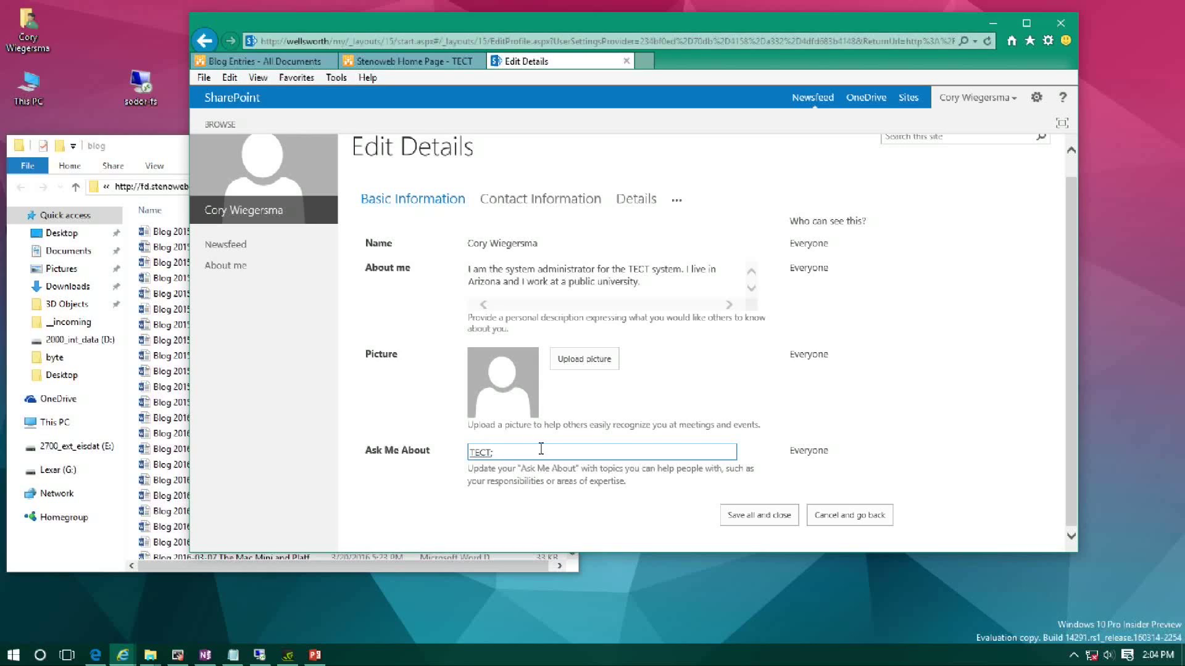
text(SharePoint Exchange;Outlook;Word)
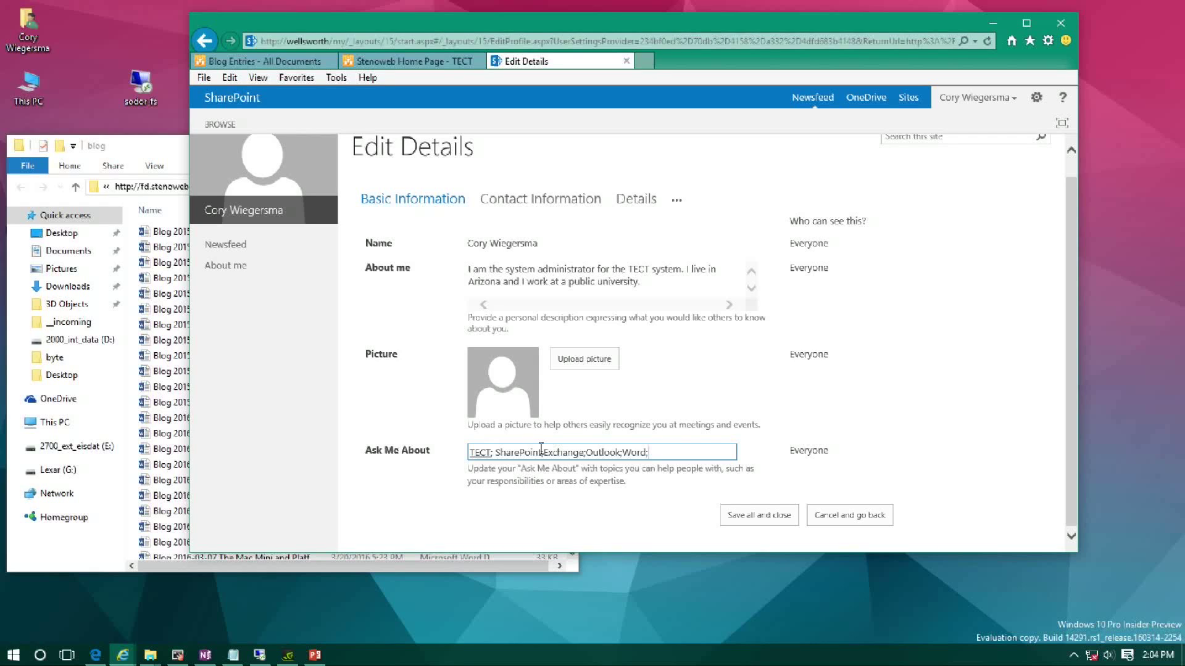
text(;Window 10;)
click(679, 281)
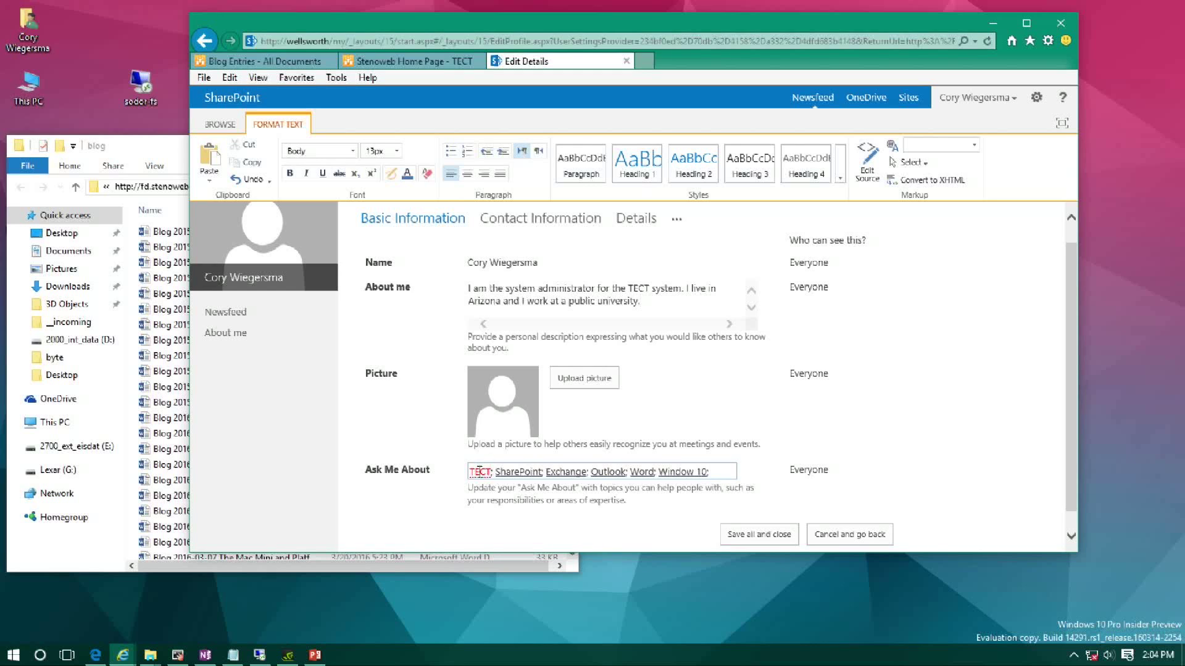
mouse_move(480, 475)
click(731, 473)
click(753, 530)
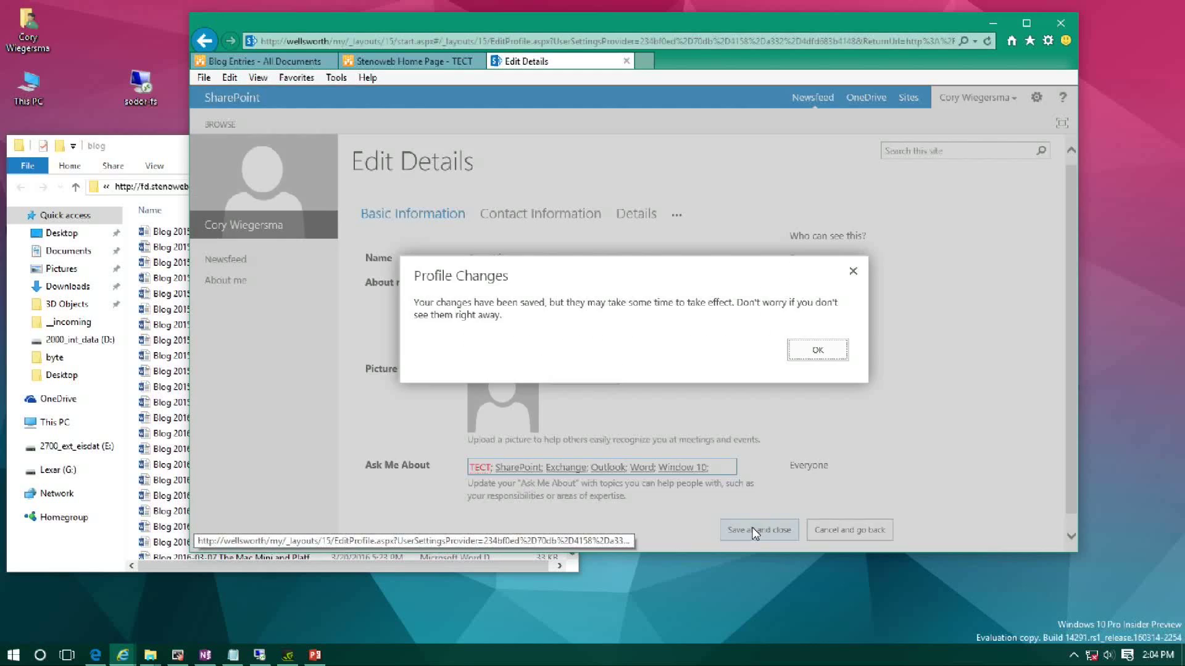
click(825, 351)
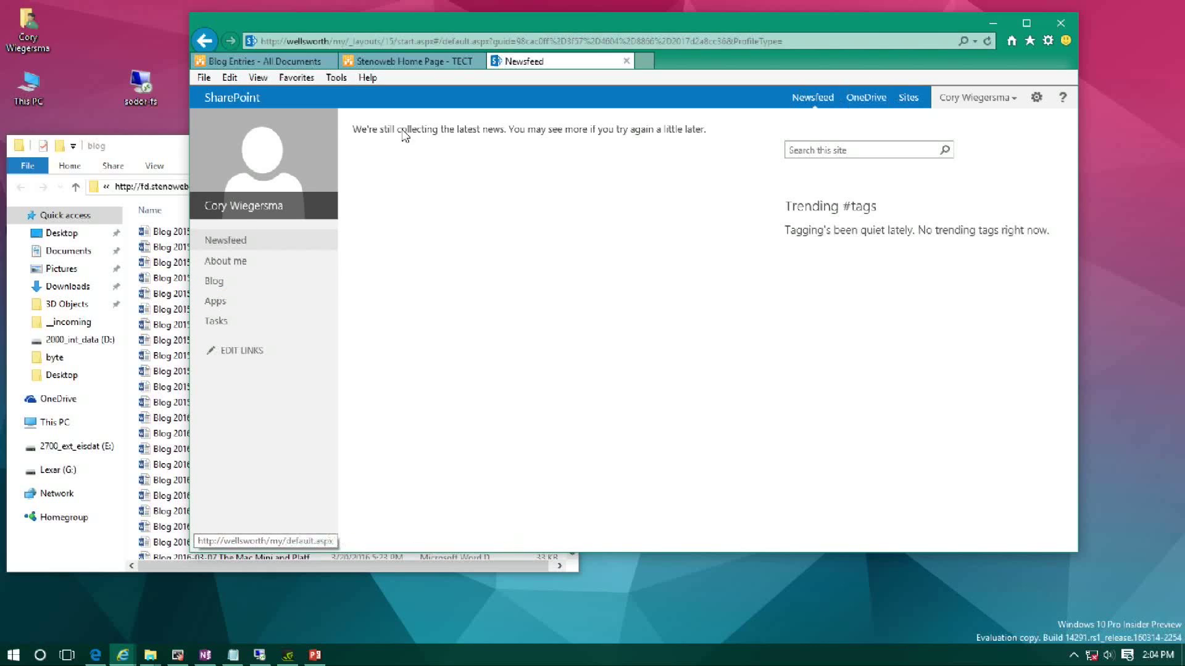
- Open the personal OneDrive Documents library on wellsworth in File Explorer
click(878, 102)
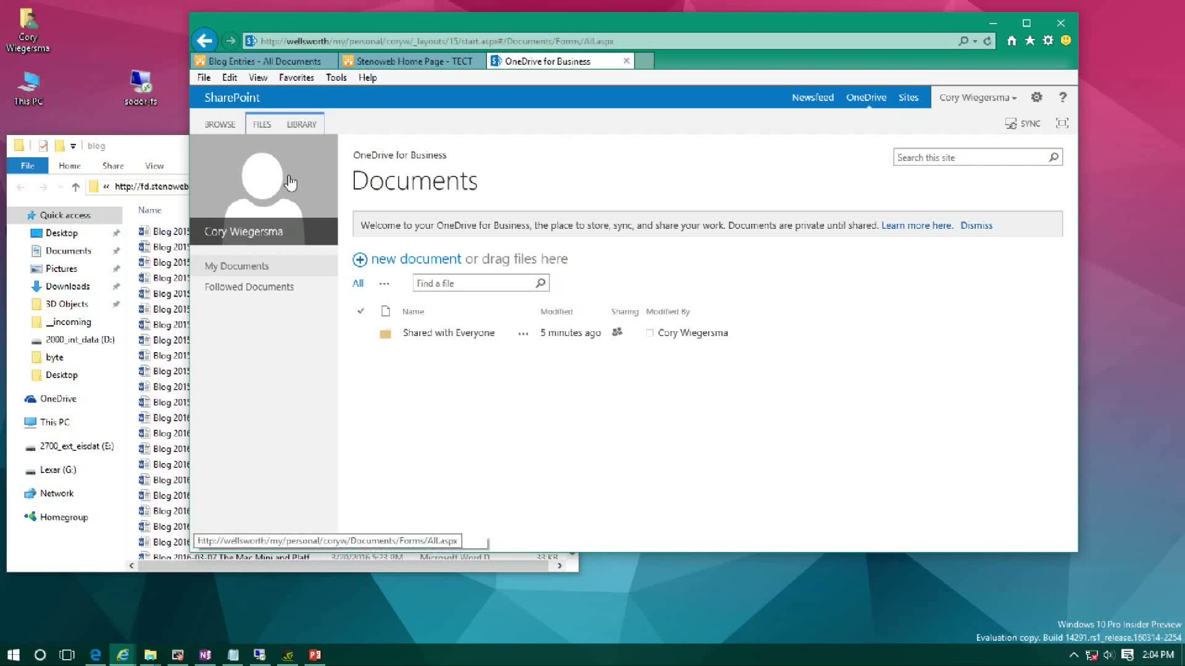
click(298, 126)
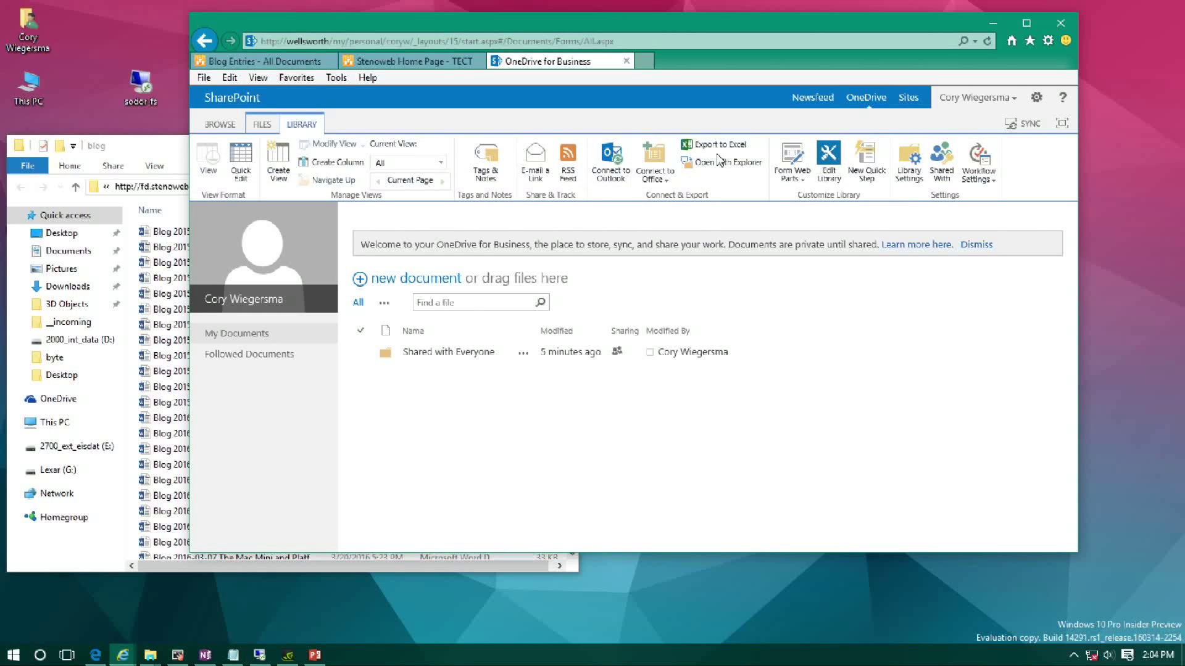
click(734, 173)
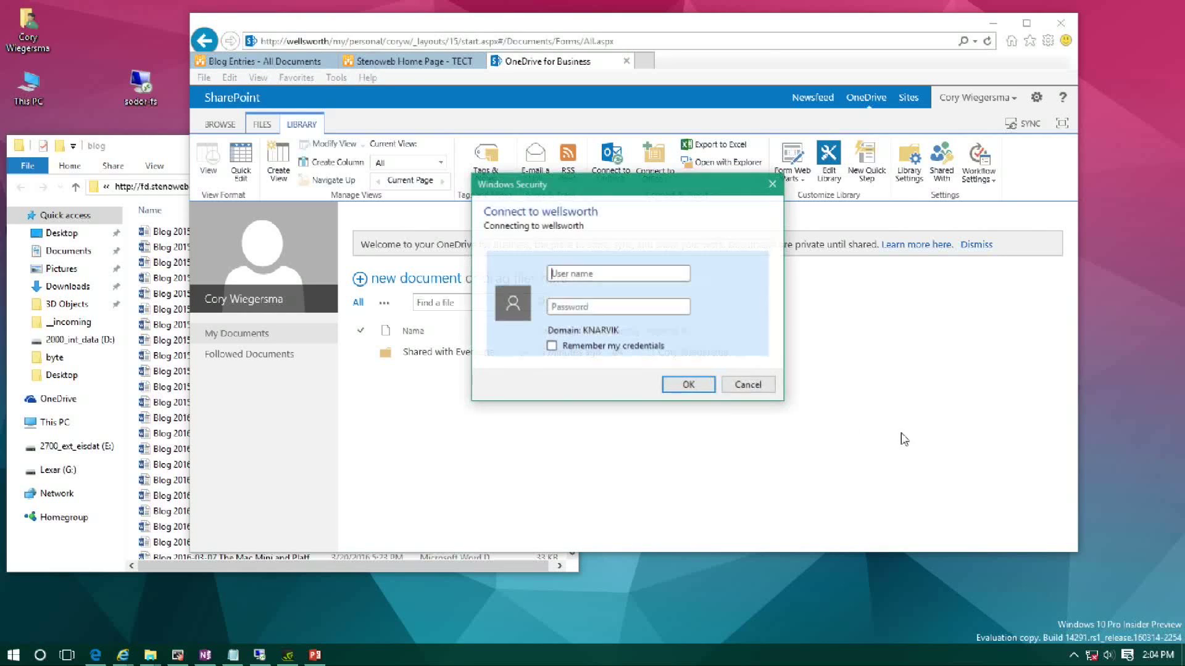
- Sign in to wellsworth with the stenoweb domain account's user name and password
text(ss)
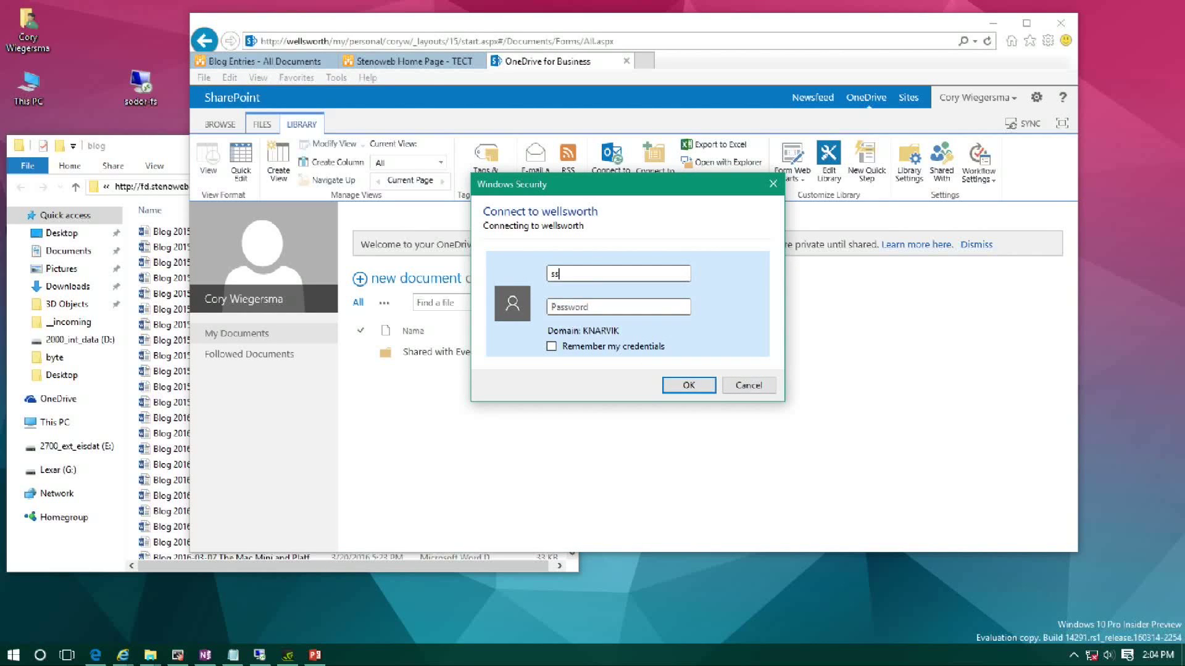
text(teenoweb\co)
key(BackSpace)
key(BackSpace)
key(BackSpace)
key(BackSpace)
key(BackSpace)
key(BackSpace)
text(web\cory)
key(Tab)
text(****)
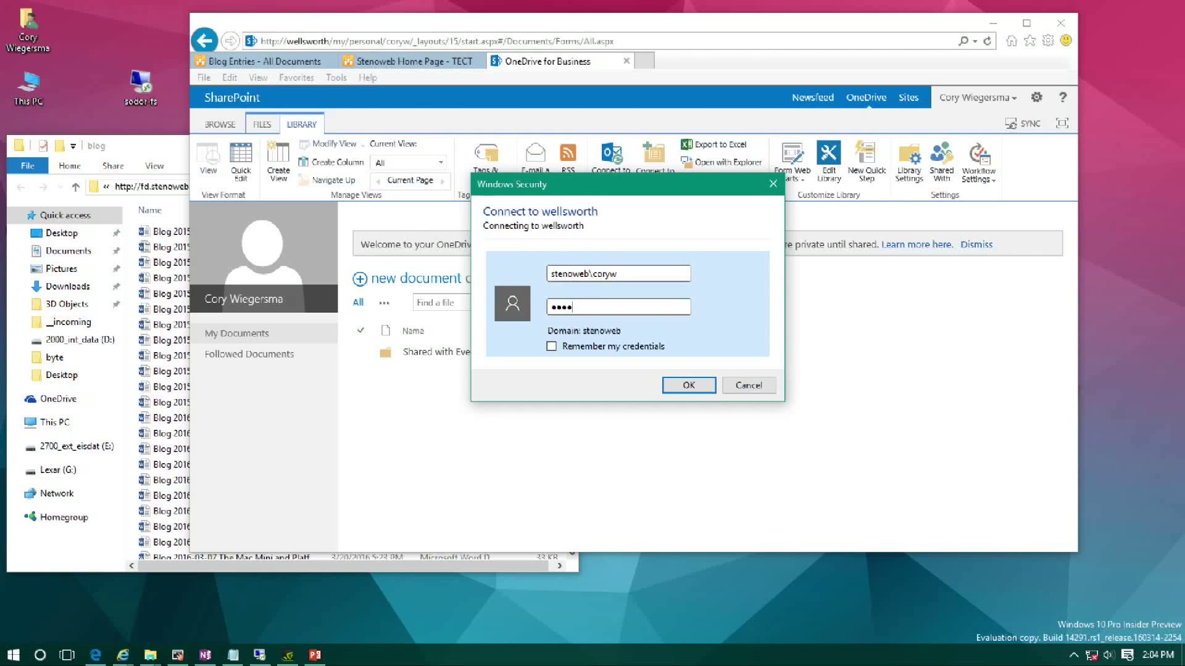
key(Return)
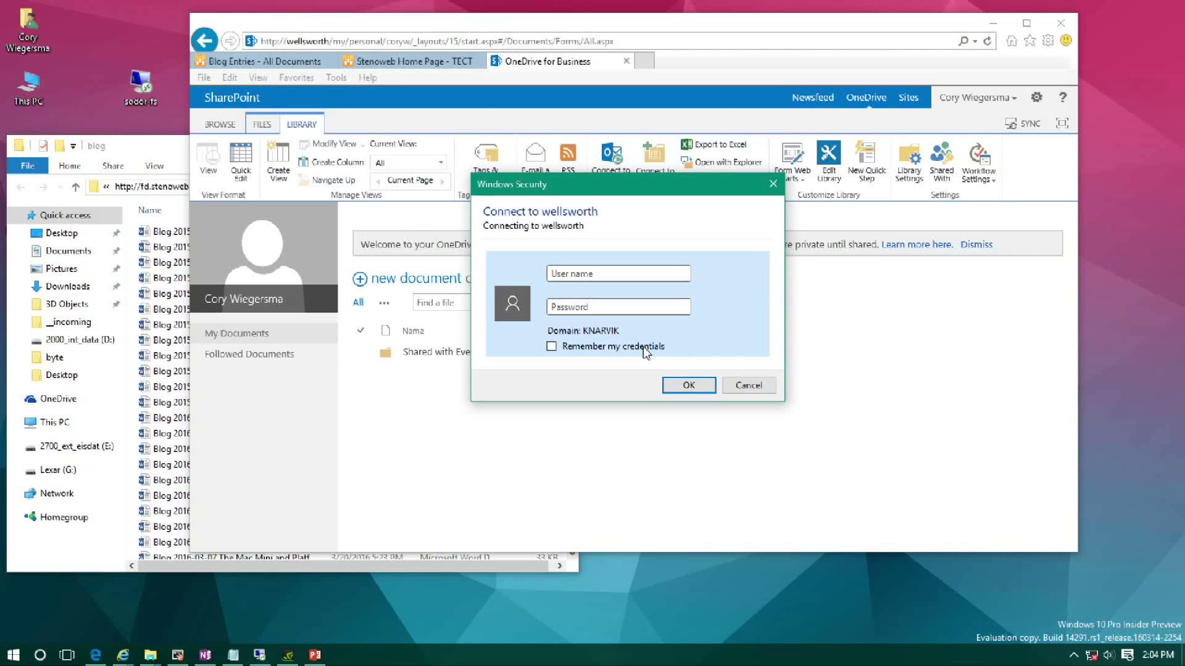
- Enter the account user name and password again for wellsworth, and place the Documents folder window beside the blog folder
text(stenoweb\coryw)
key(Tab)
text(****)
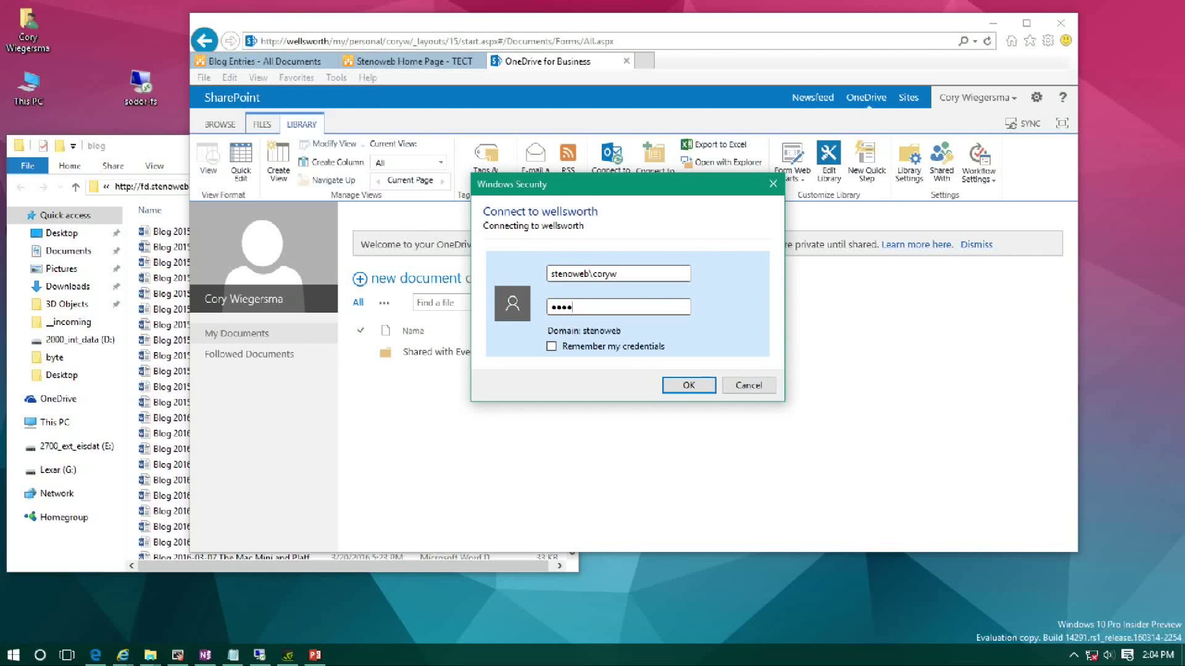
key(Return)
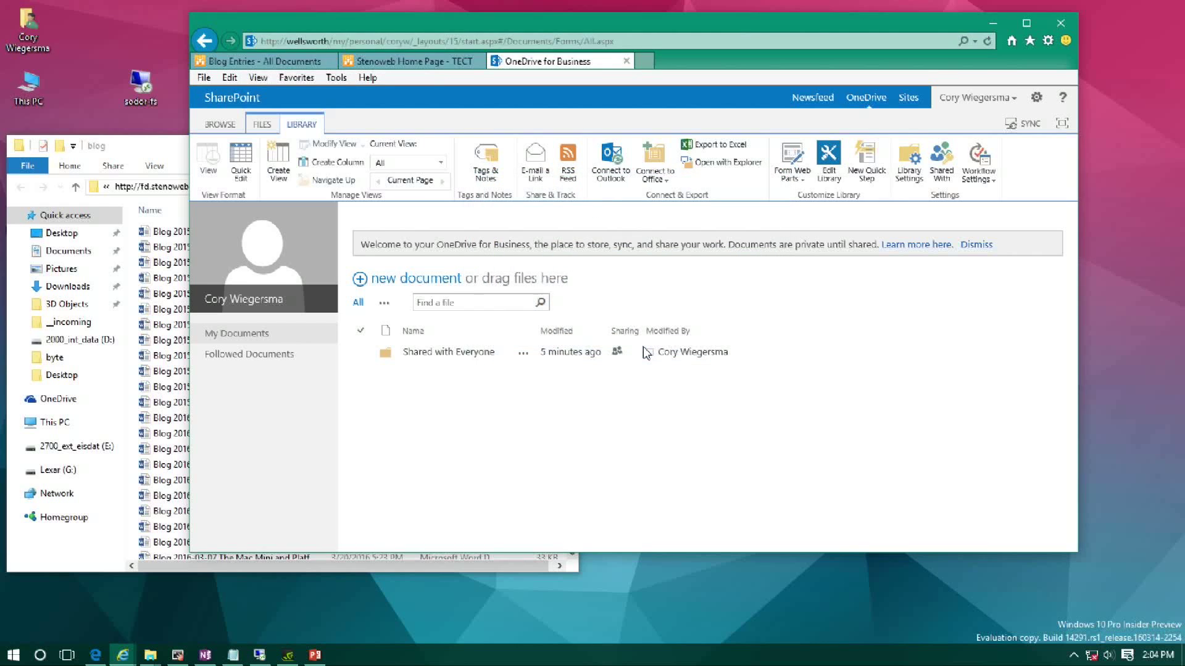
drag(266, 168, 850, 164)
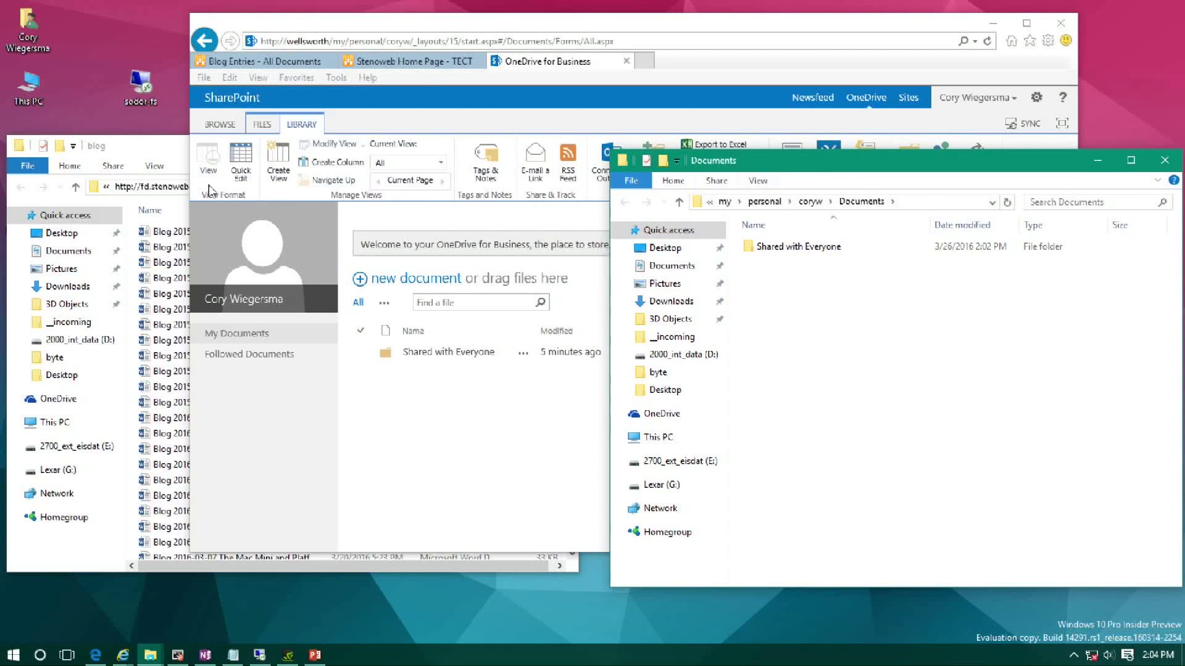
- Copy the first ten blog documents, through Blog 2015-12-20 Fistula 3, into the OneDrive Documents folder and move the copy progress window aside
click(149, 147)
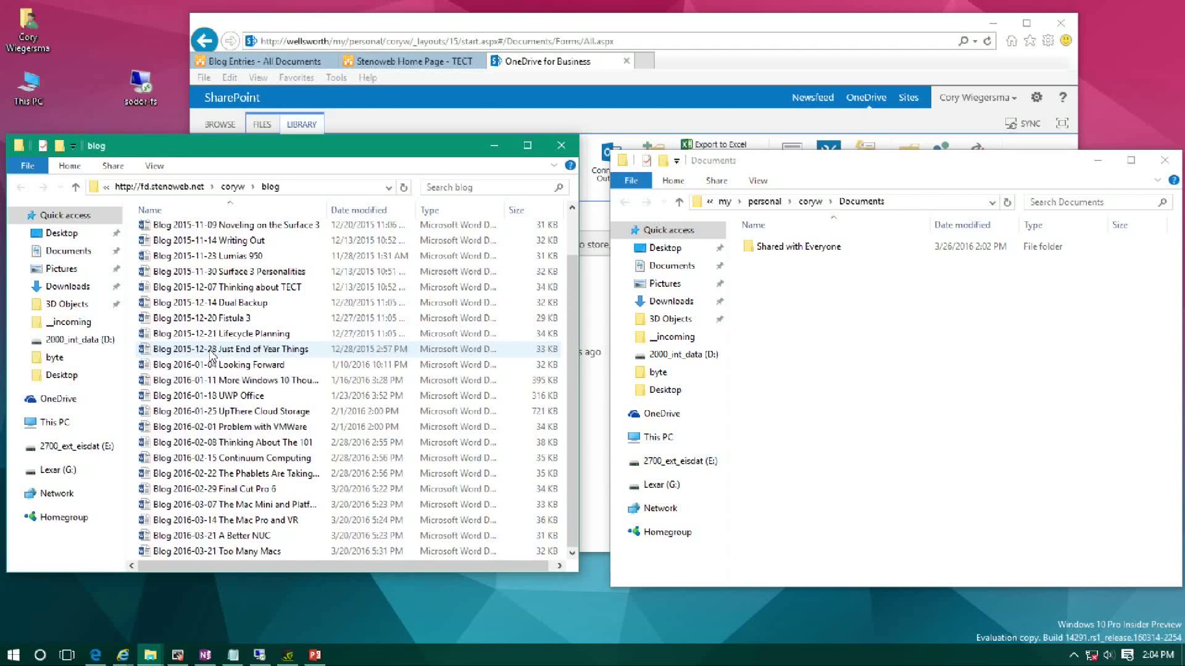
shift+click(198, 321)
drag(168, 320, 854, 409)
click(633, 343)
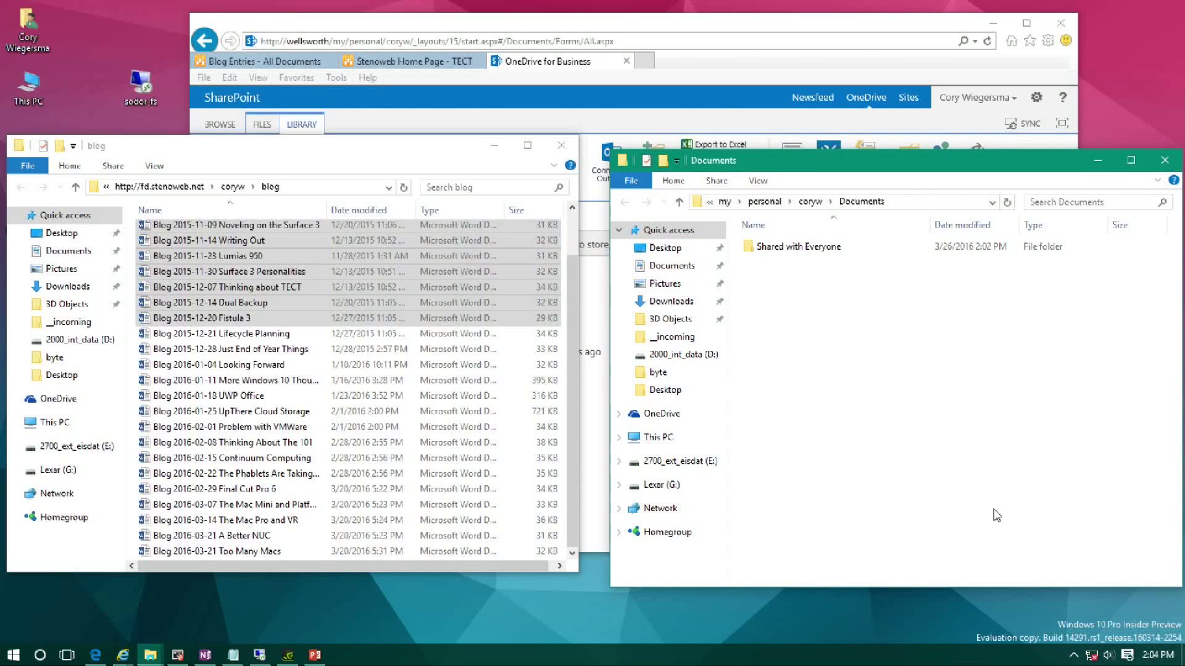
click(208, 220)
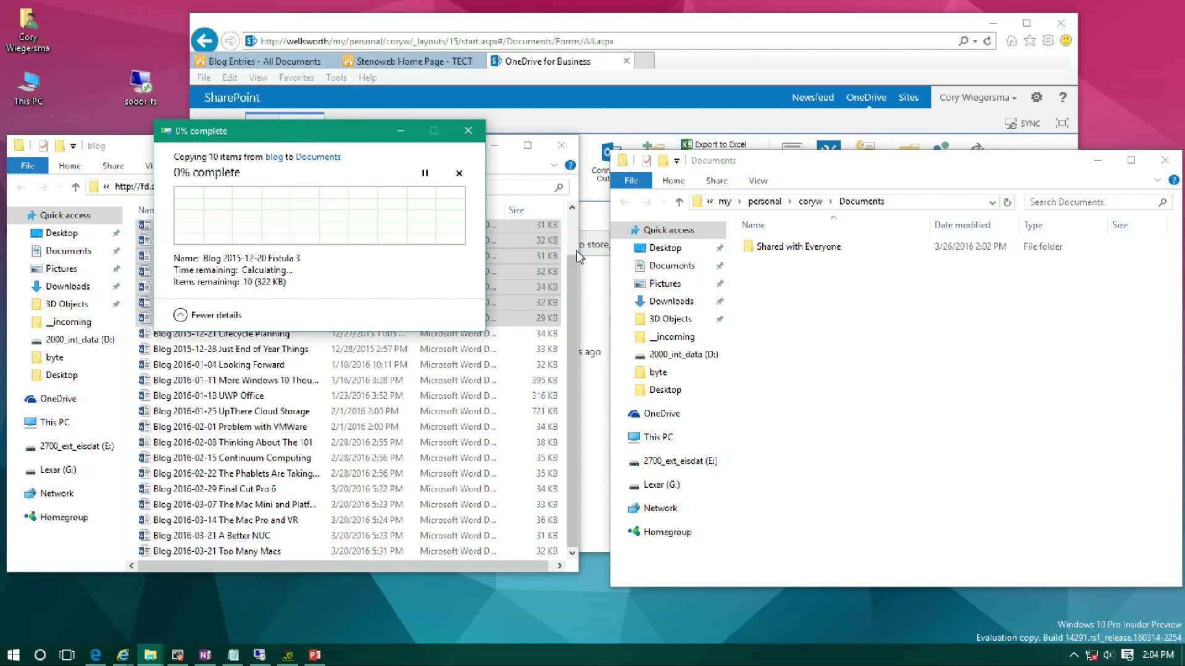
drag(324, 129, 249, 37)
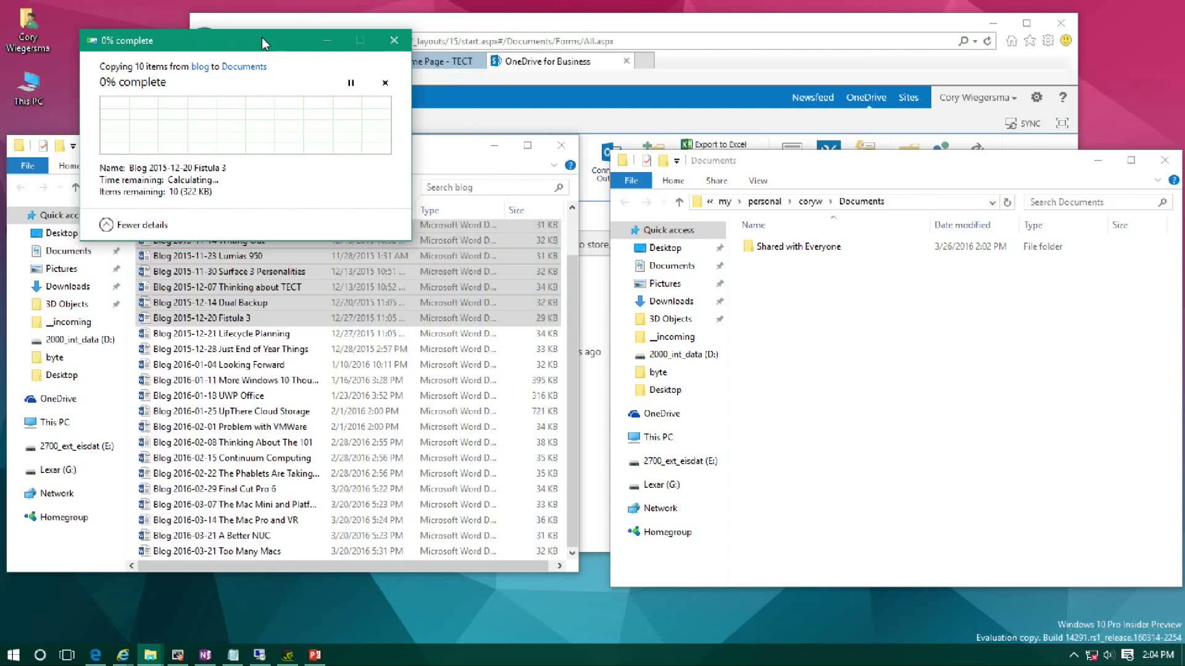
- Reload the OneDrive Documents page in the browser and compare its file list with the Documents folder window
click(661, 27)
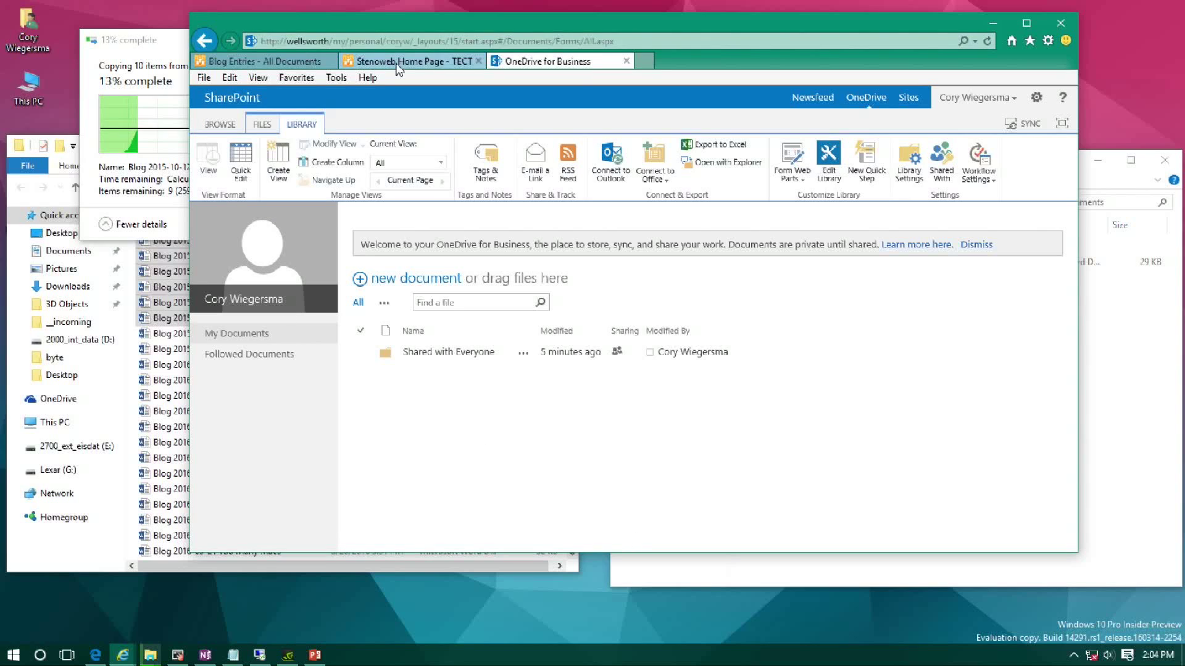
click(505, 43)
key(Return)
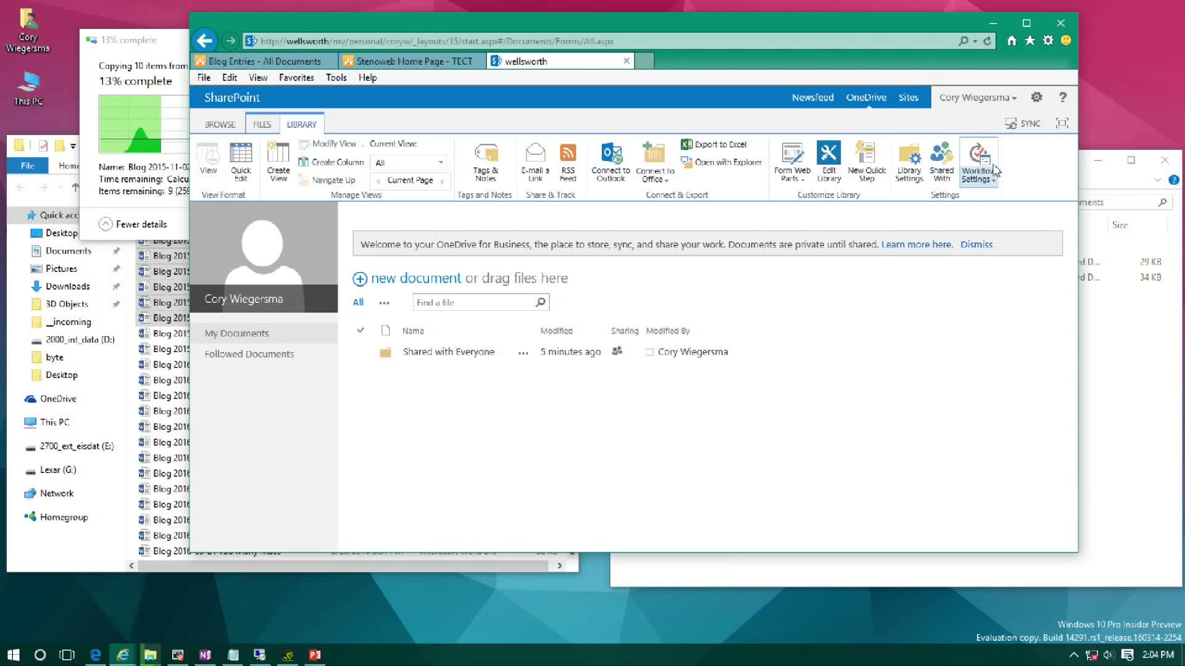
click(988, 42)
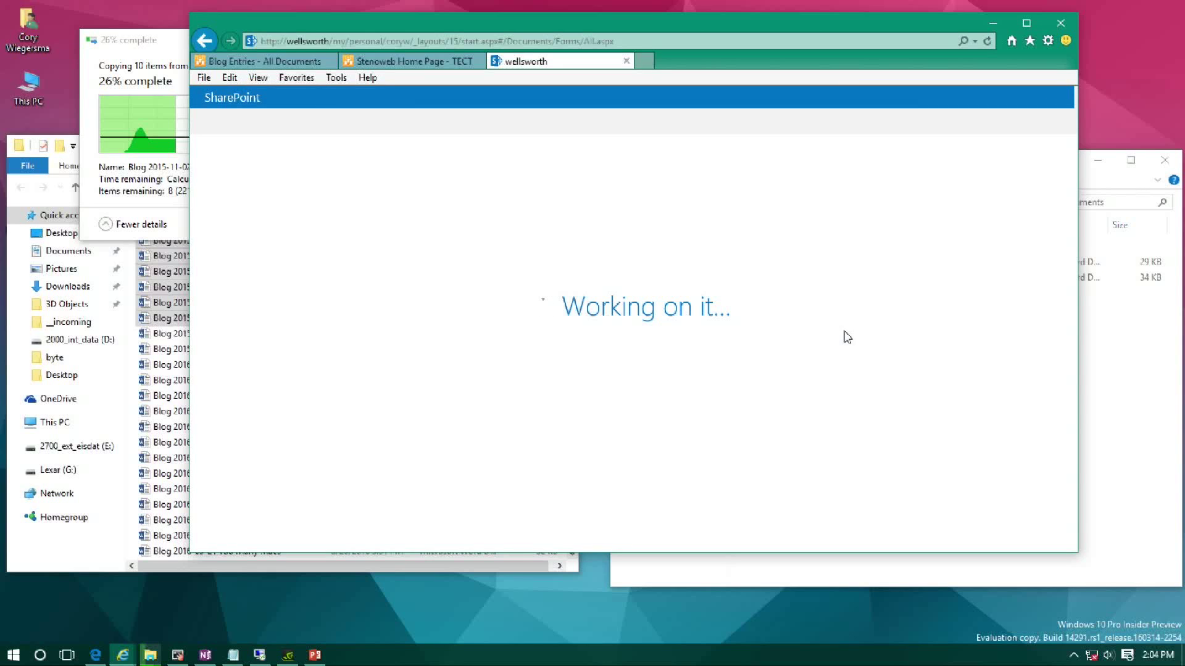
click(1093, 180)
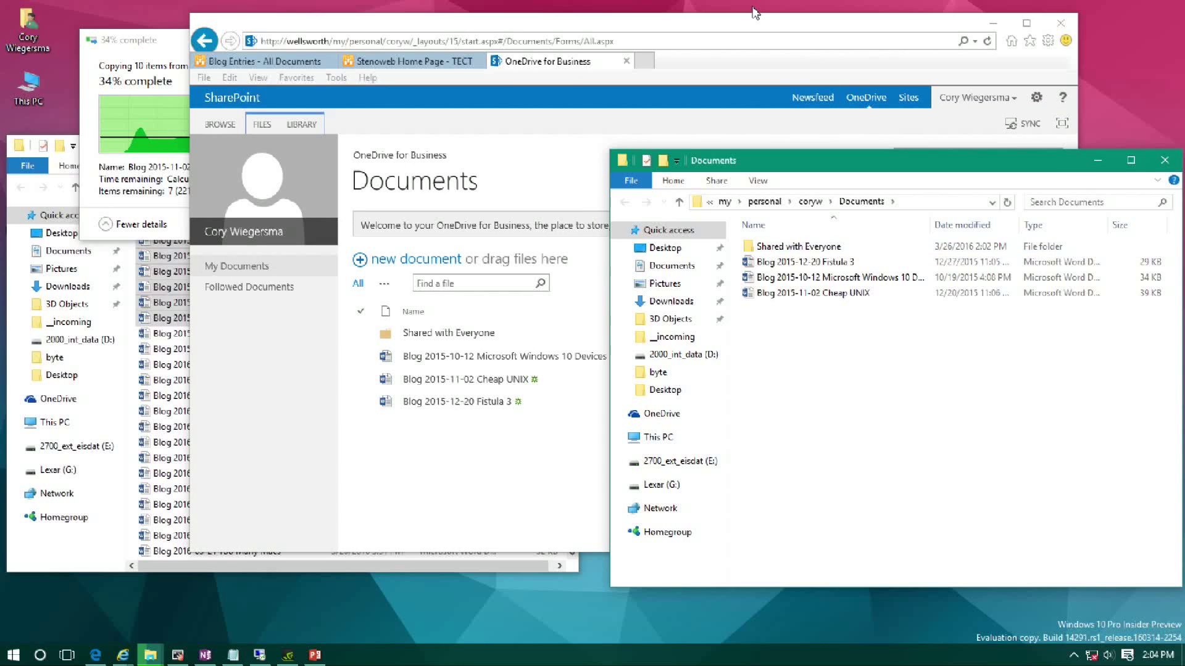
click(772, 19)
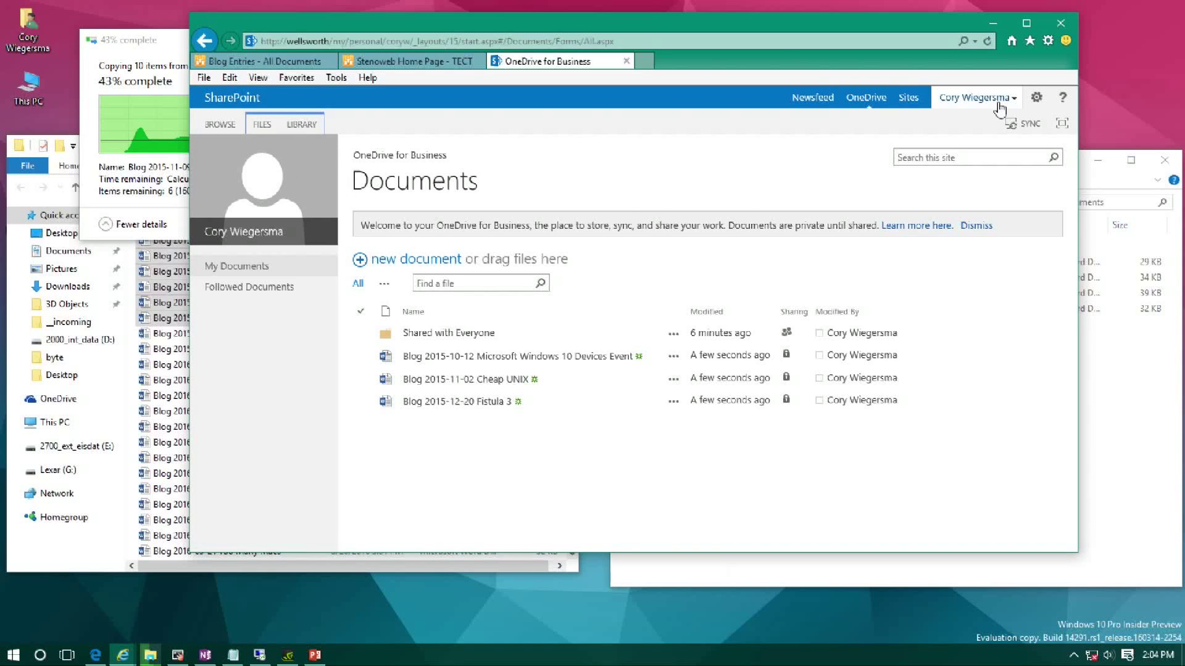
click(975, 98)
click(775, 151)
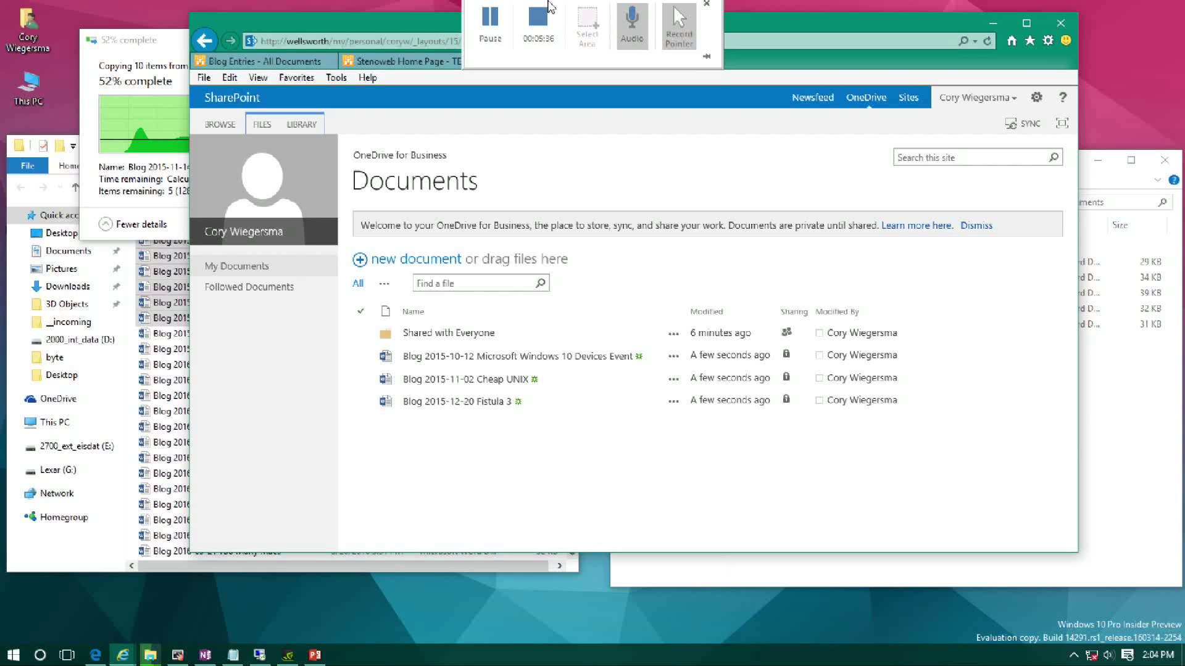
click(539, 24)
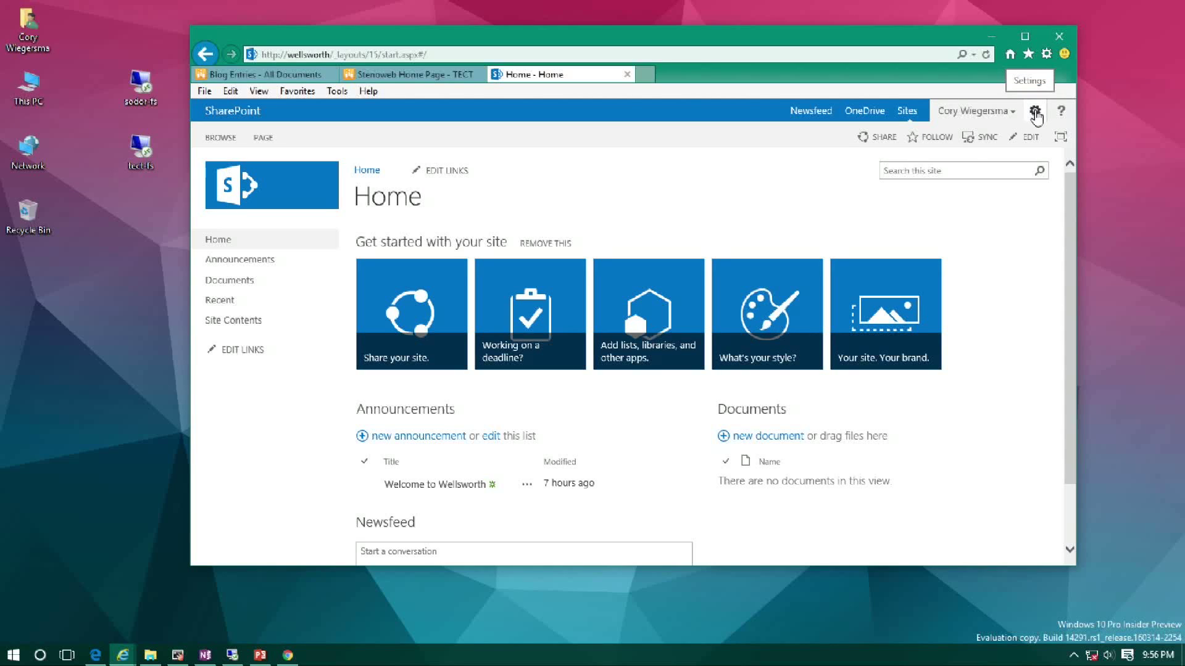
- Open People and Groups in the site settings and start adding users to the Home Members group
click(1034, 113)
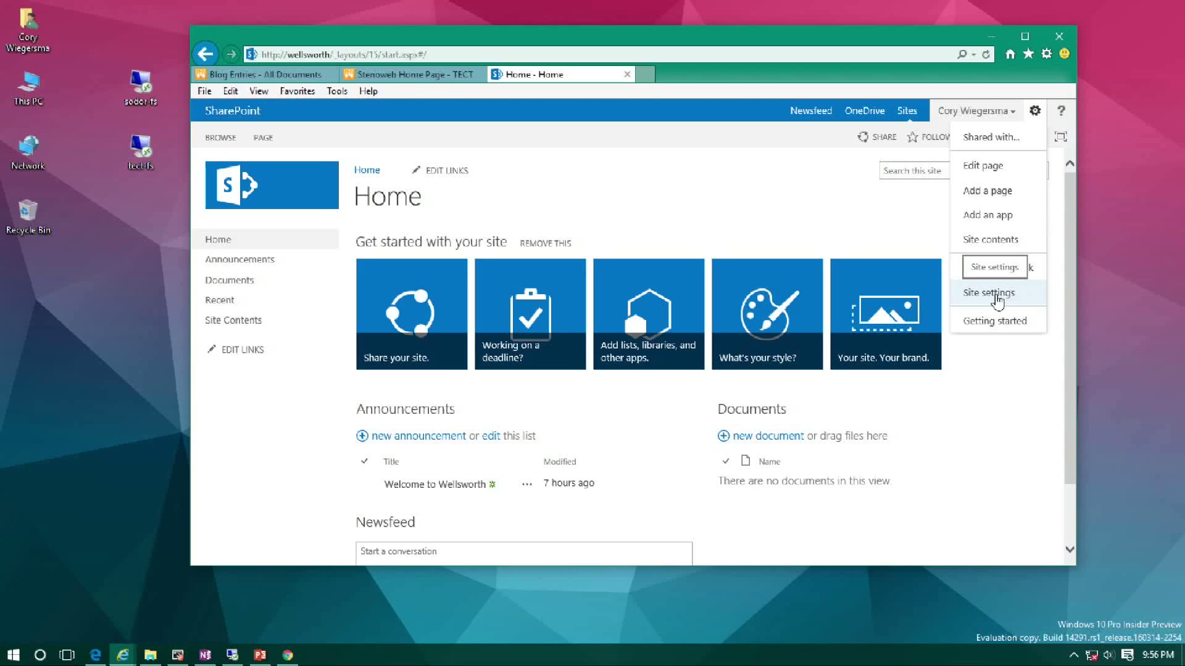
click(989, 293)
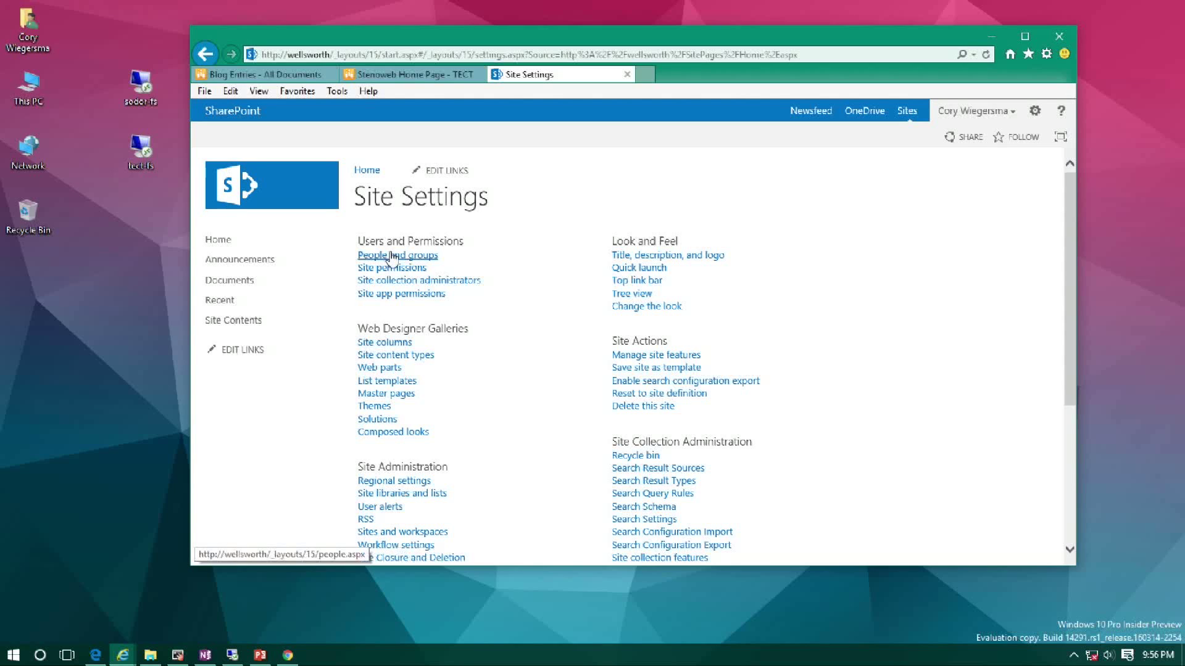
click(390, 258)
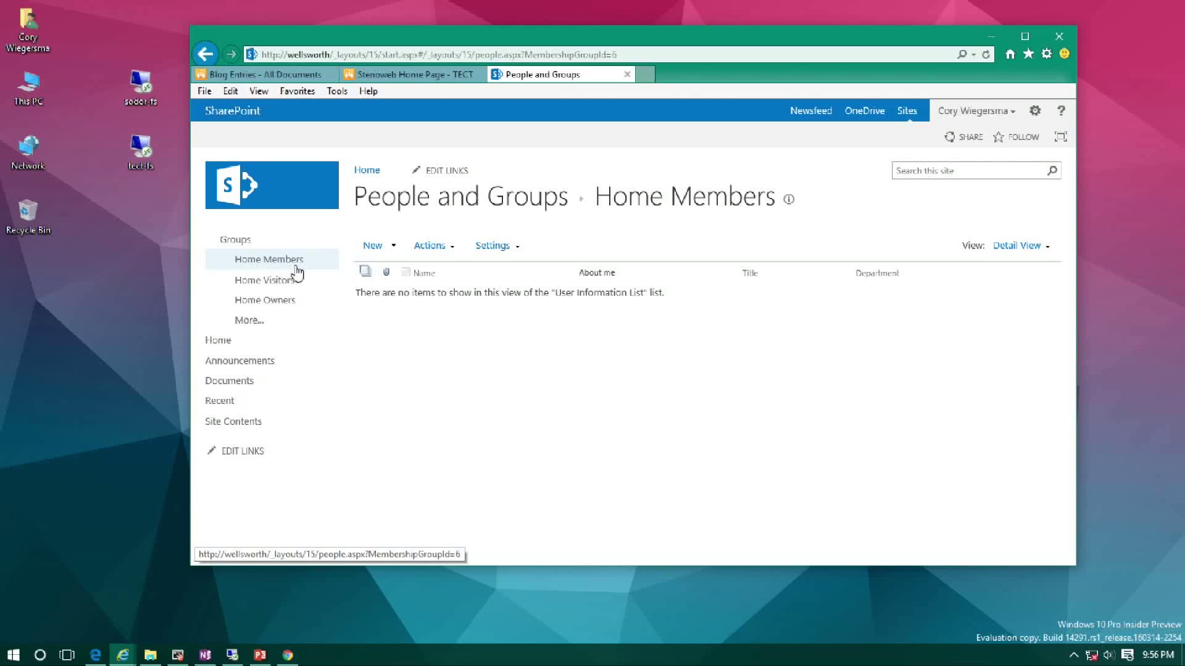
click(393, 249)
click(412, 275)
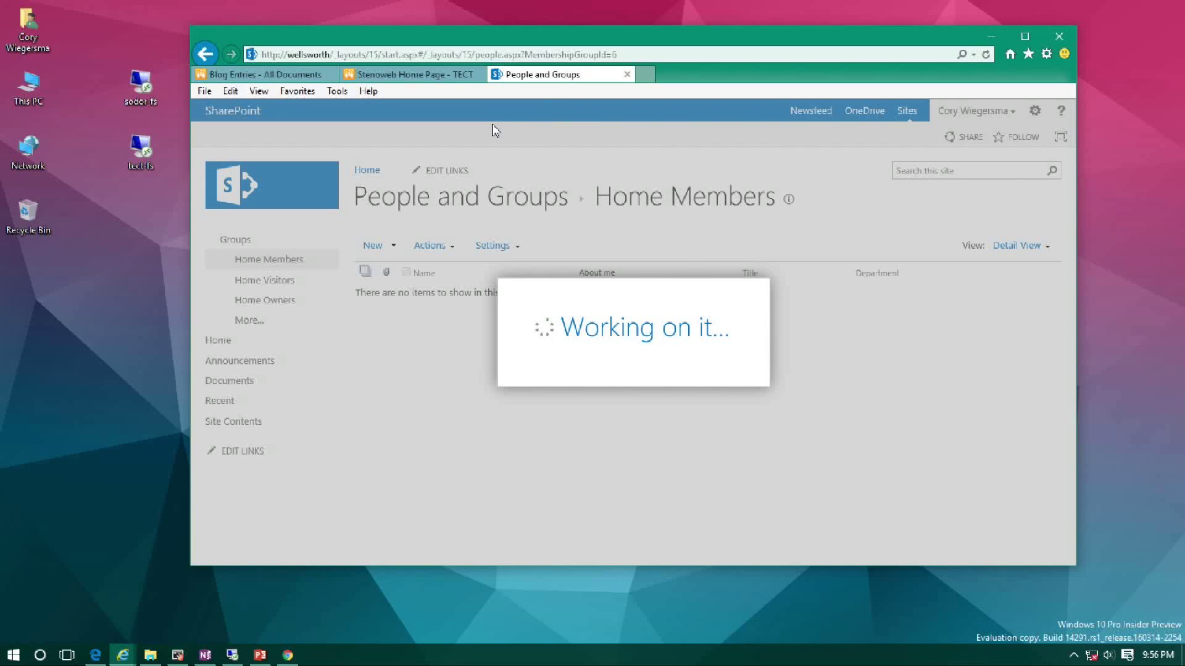
- Enter the first two stenoweb domain users for the Home Members group and pick their matching accounts
click(495, 331)
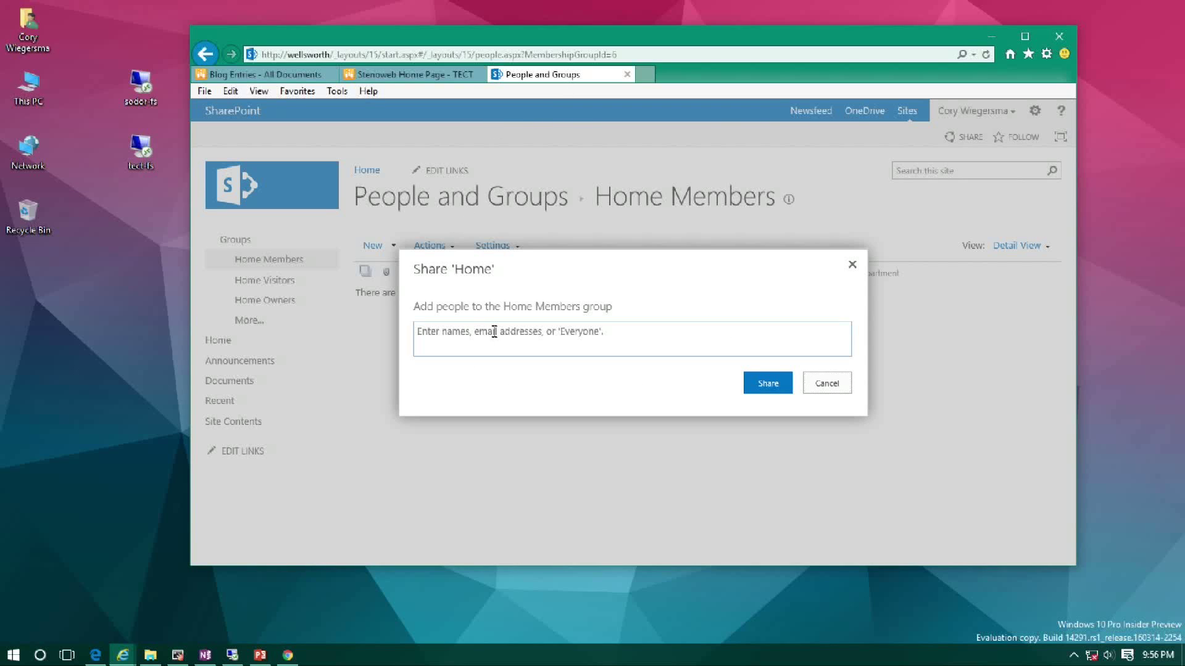
text(stenoweb\calvinb)
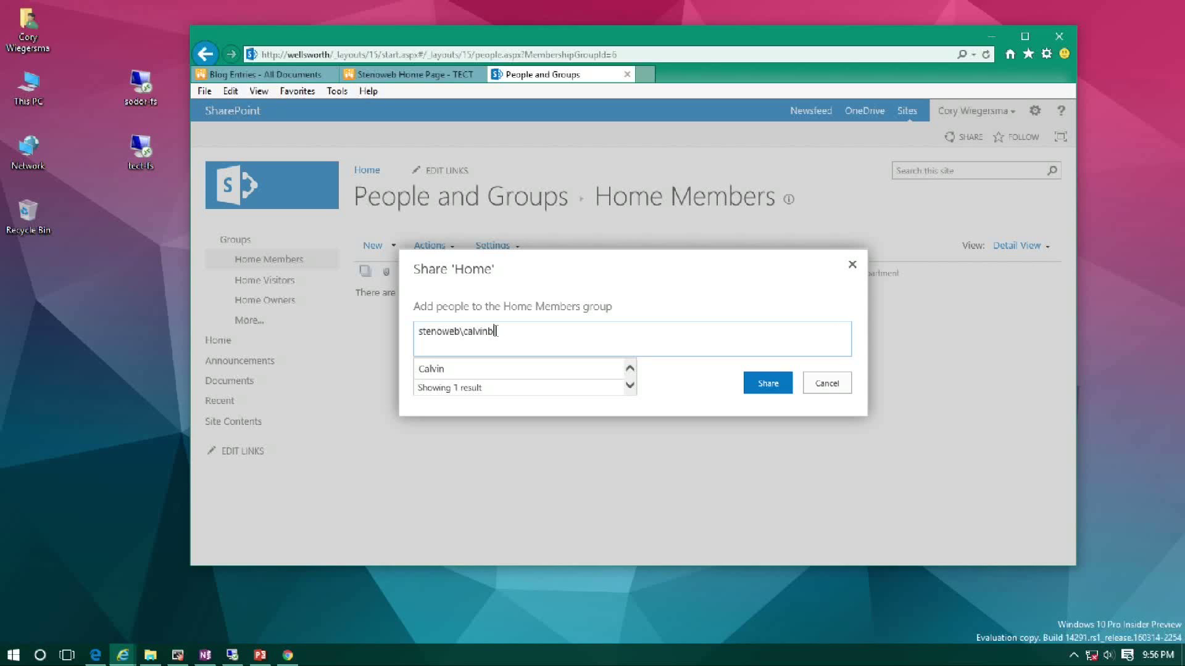
click(448, 372)
text(stenoew)
text(b\)
key(BackSpace)
key(BackSpace)
key(BackSpace)
key(BackSpace)
text(web\lan)
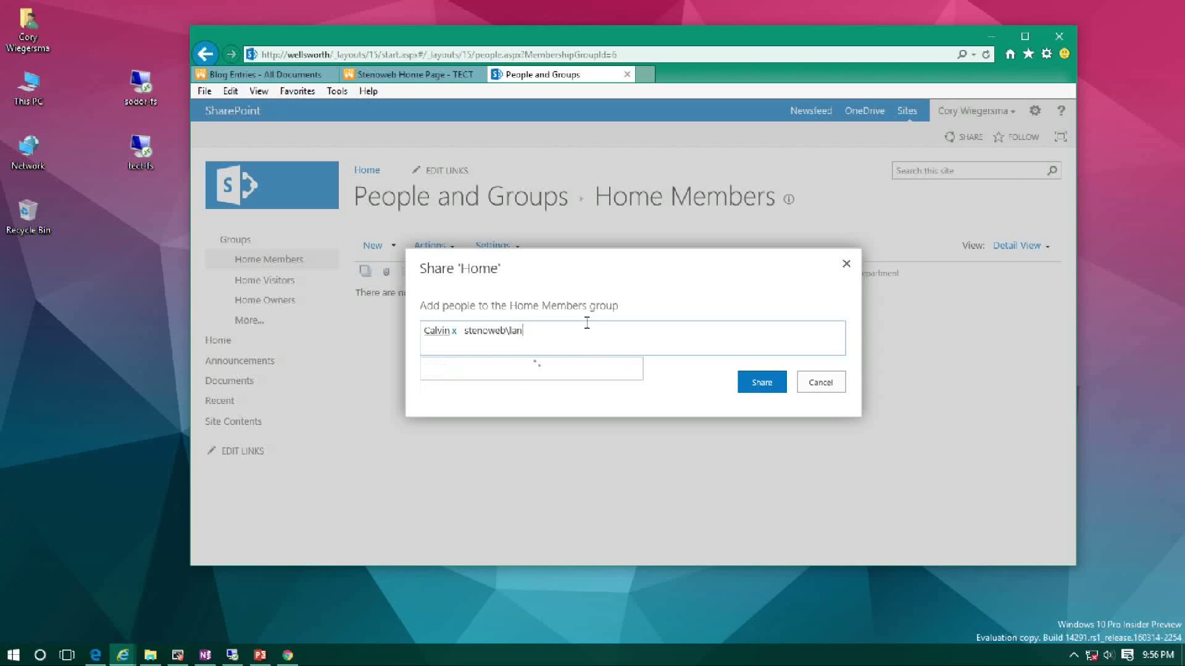
click(465, 371)
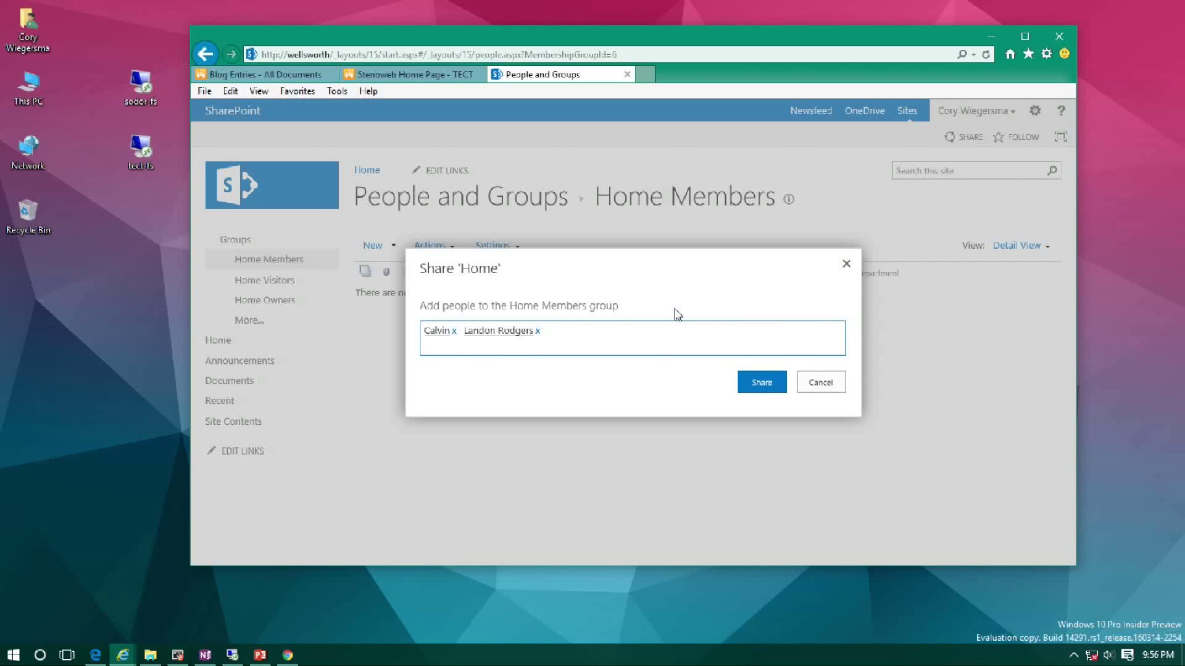
- Add the third stenoweb domain user to the Home Members list and share the site with all three
text(stenoweb\fin)
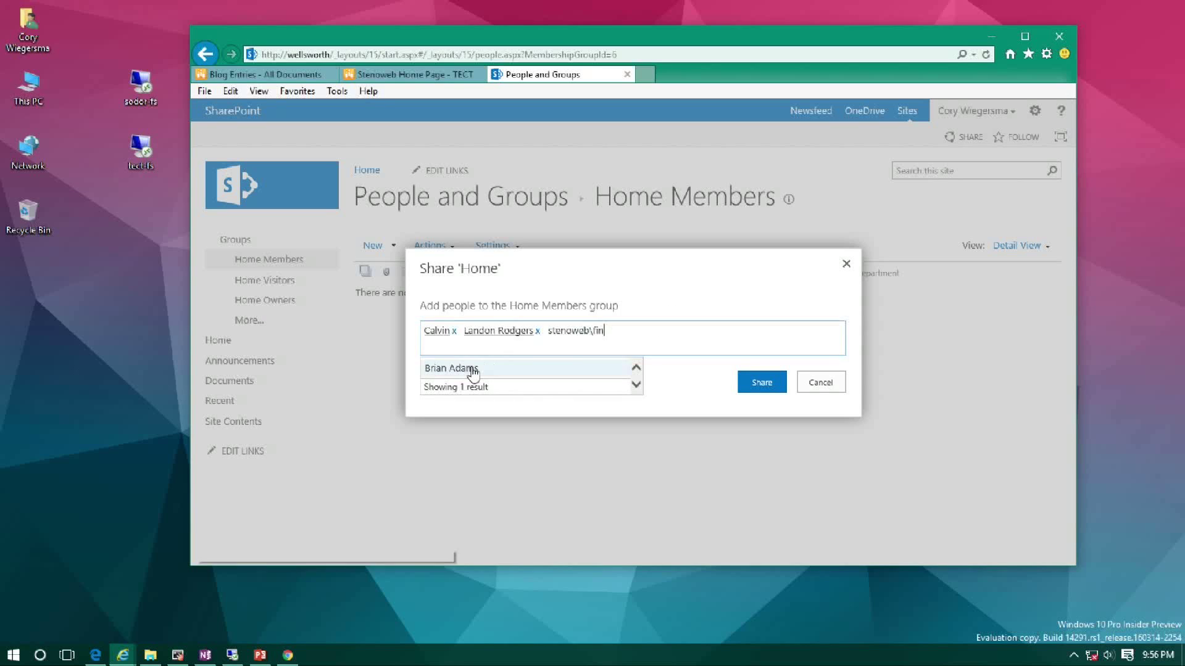
click(576, 366)
click(766, 385)
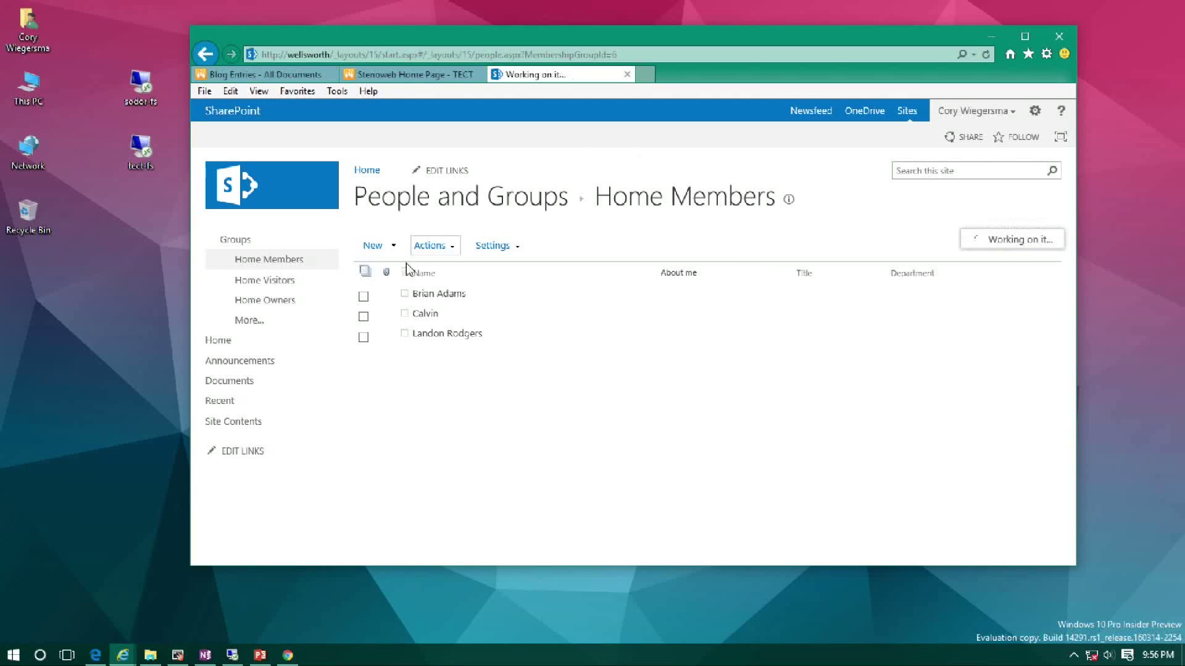
- Add Everyone to the Home Visitors group, share the site with them, and return to the home page
click(264, 280)
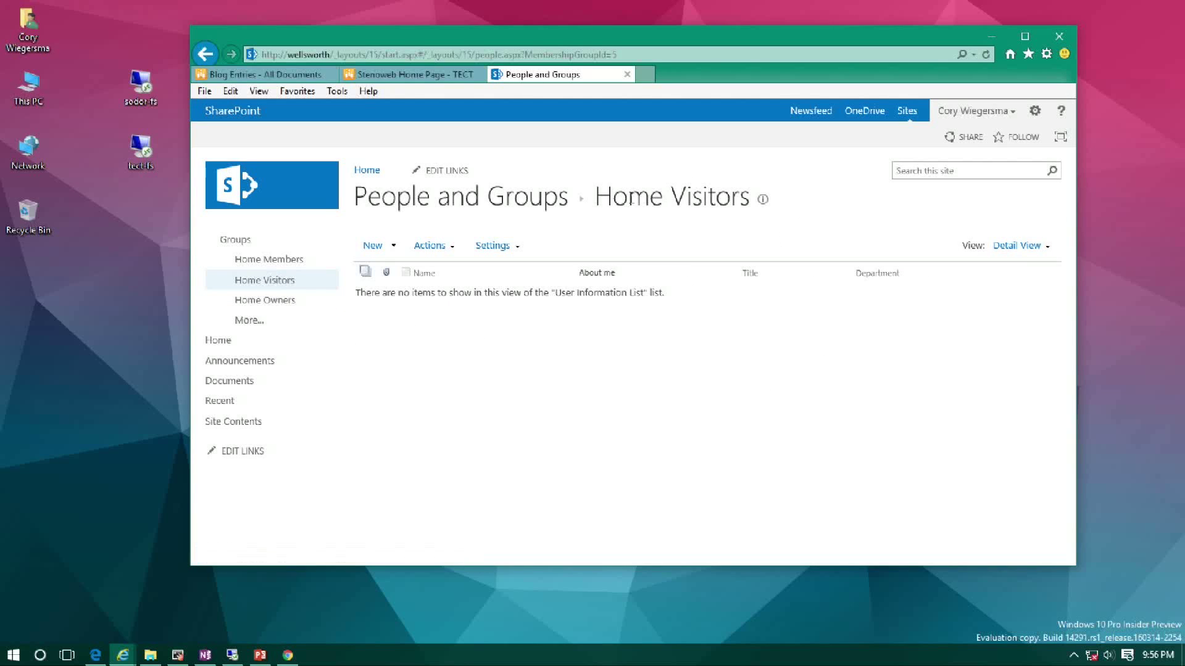
click(380, 246)
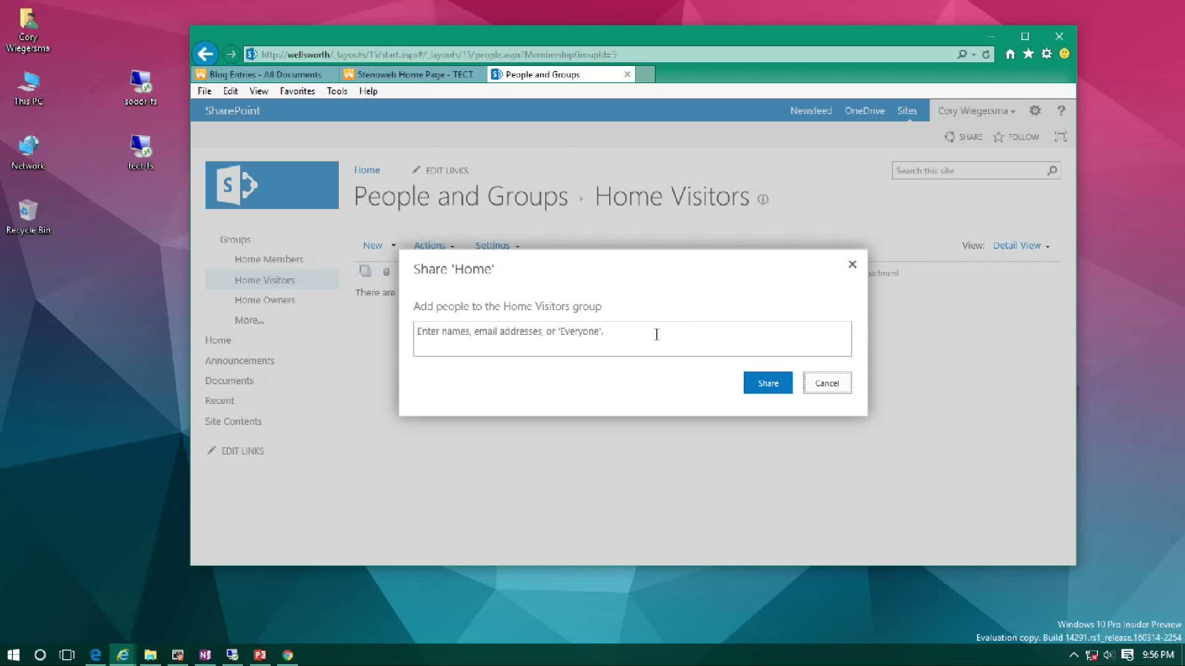
click(563, 333)
text(Ever)
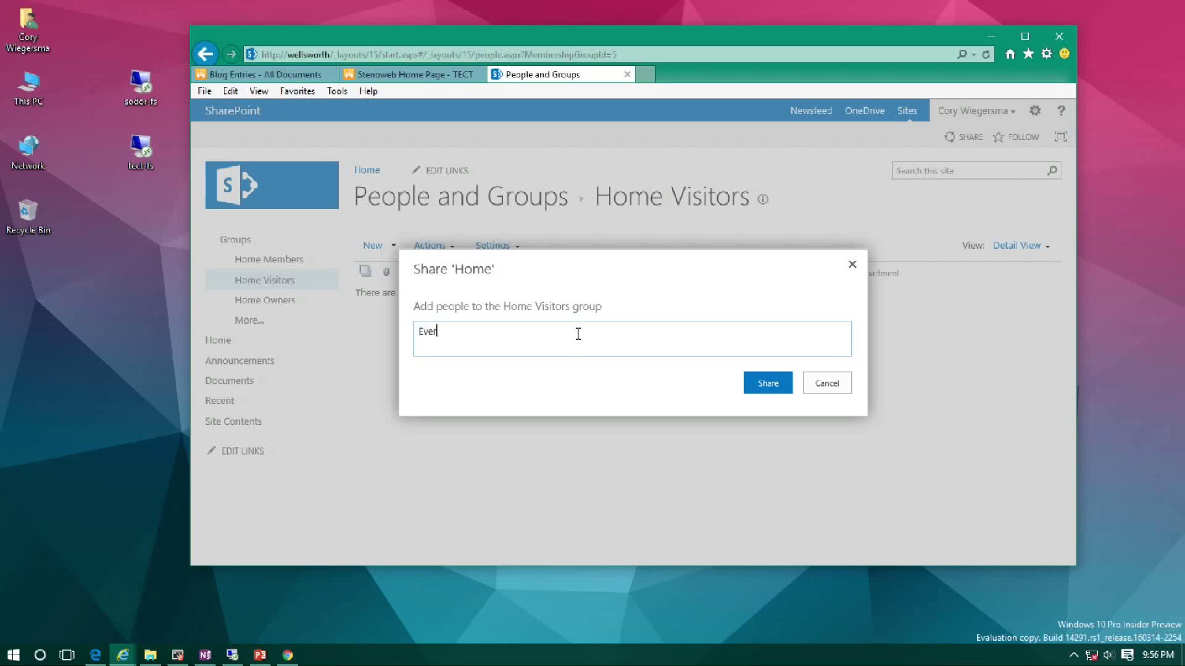
text(yone)
click(503, 373)
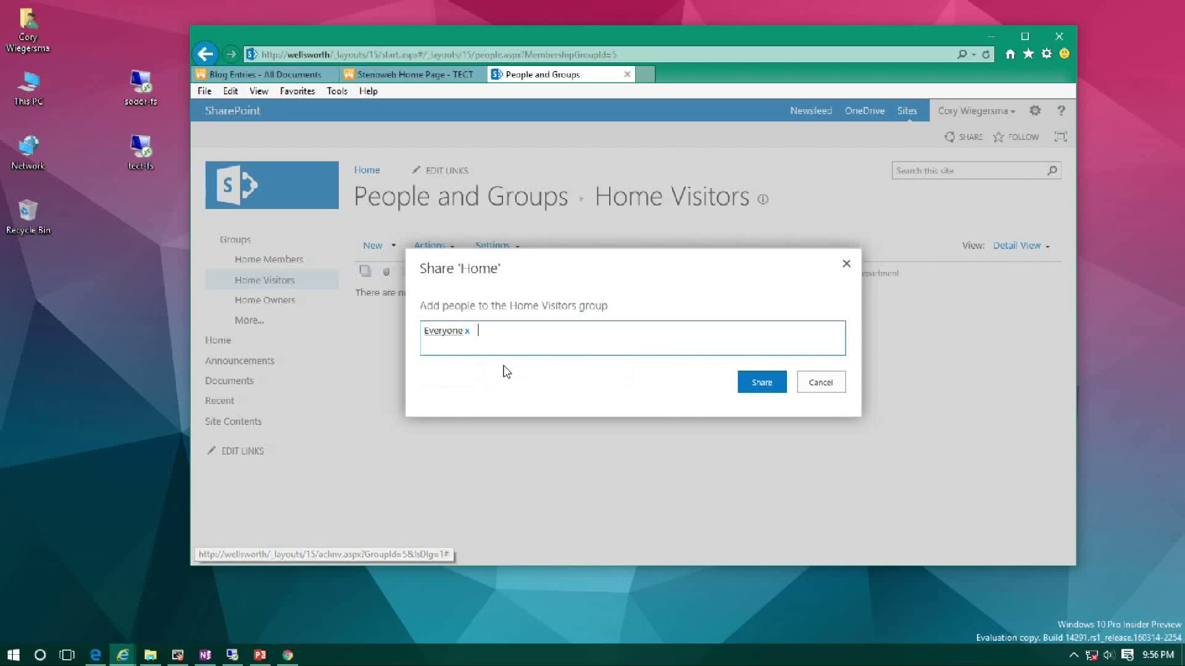
click(751, 383)
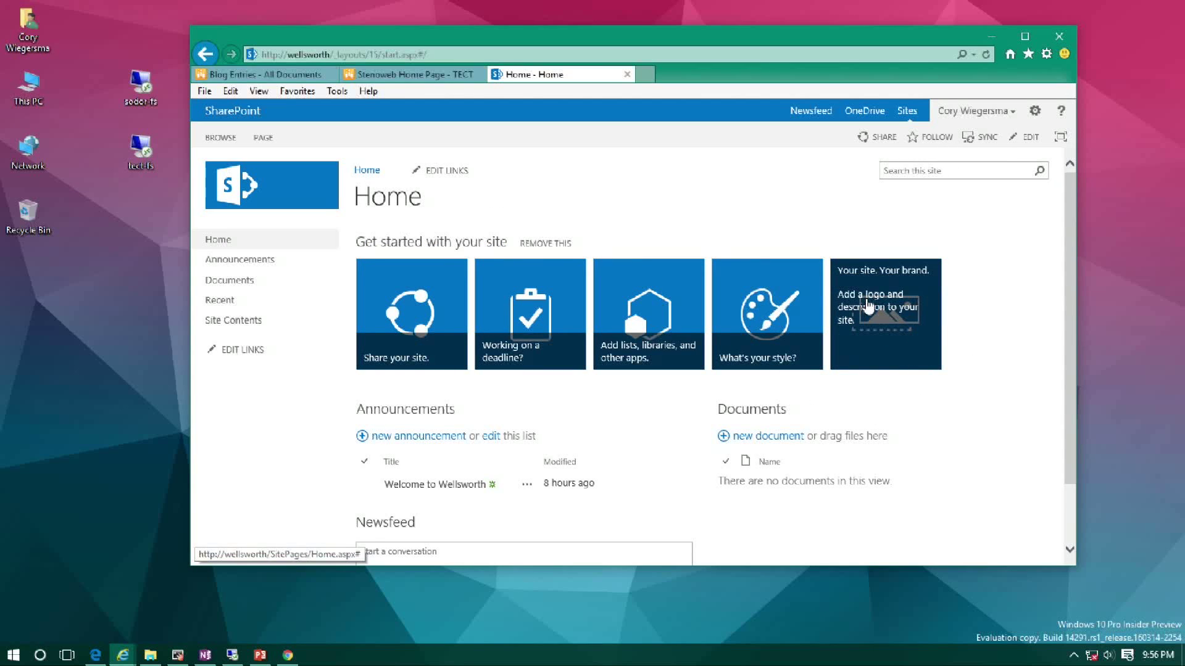
mouse_move(580, 6)
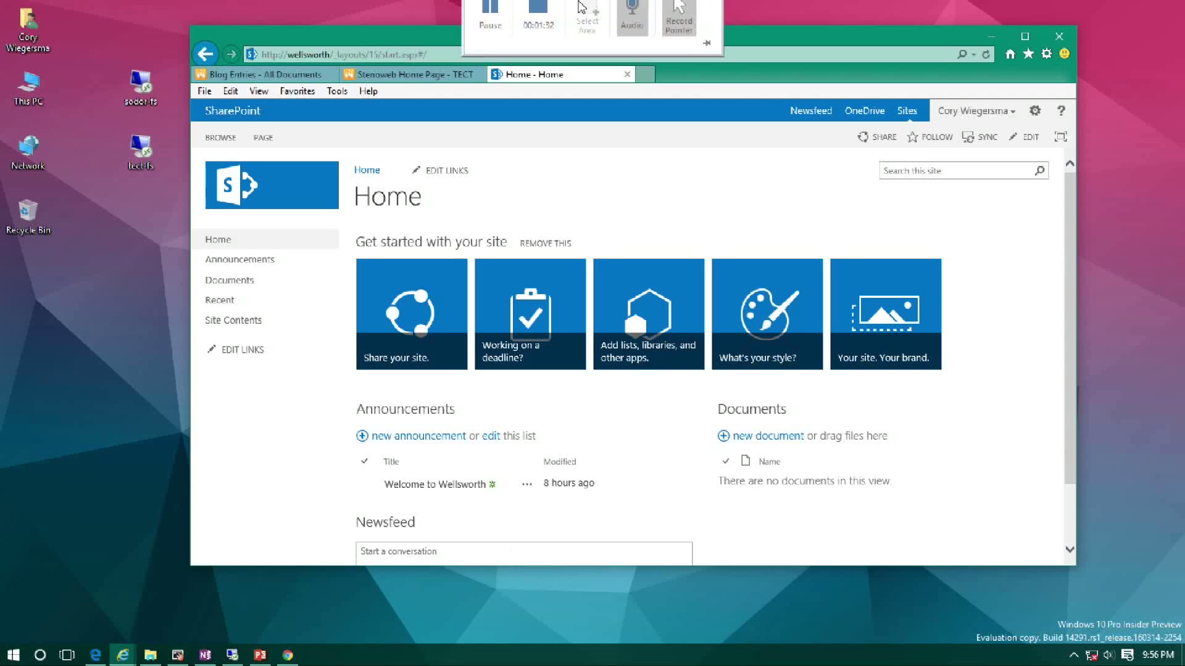